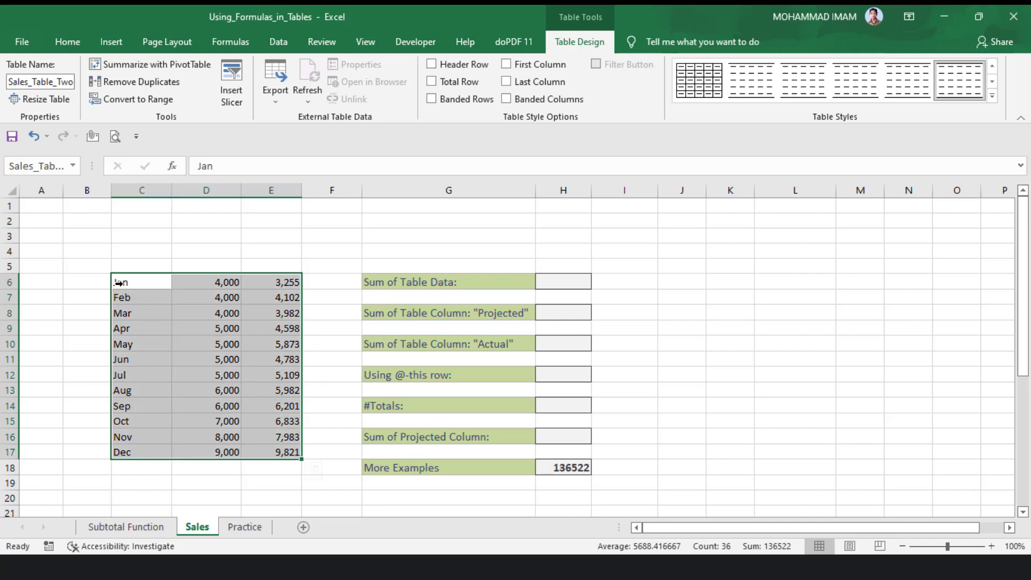
# Select the whole monthly sales table and turn on its header row.
pyautogui.click(140, 291)
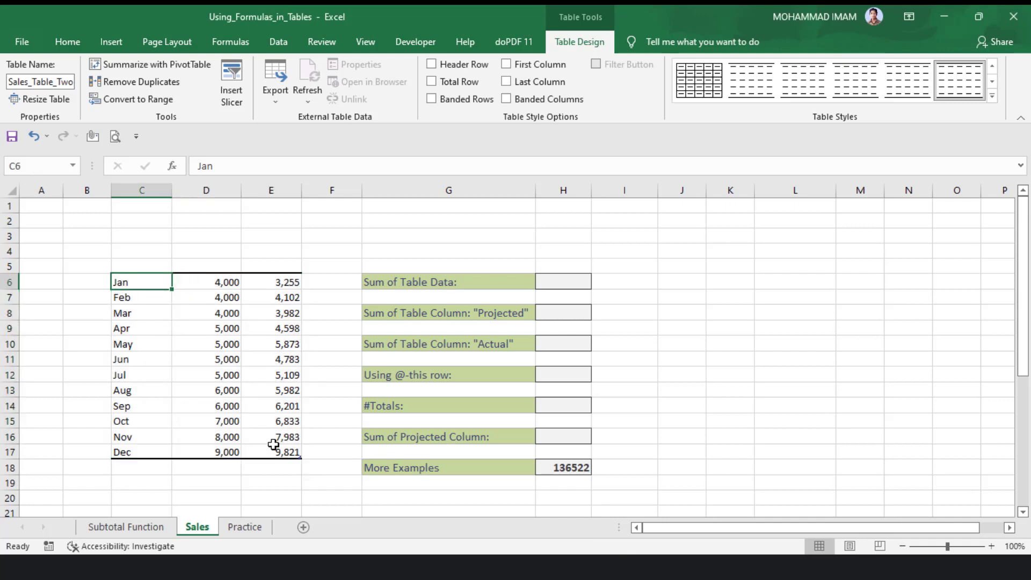
pyautogui.hotkey('ctrl', 'a')
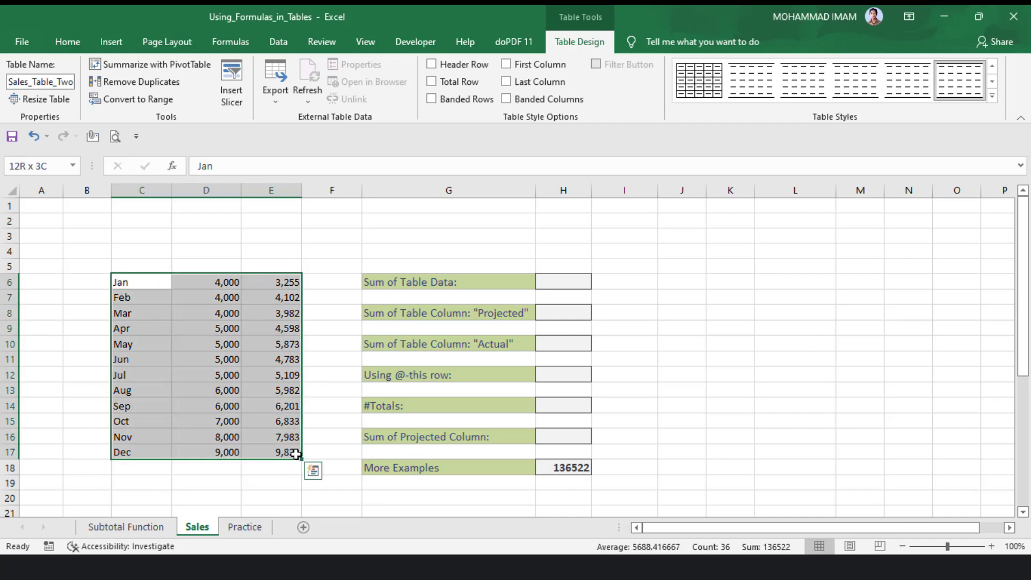
pyautogui.click(124, 42)
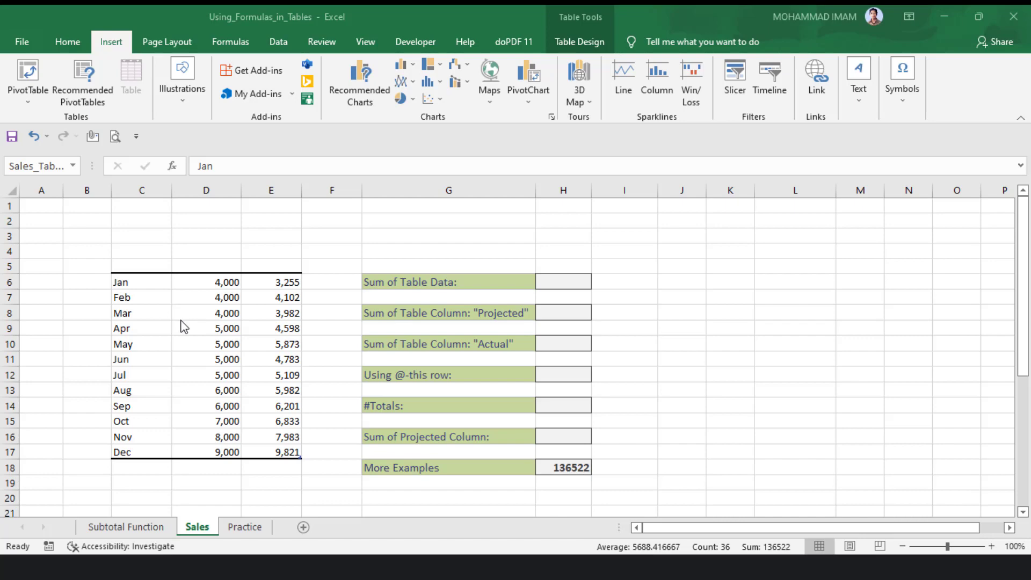
pyautogui.click(562, 37)
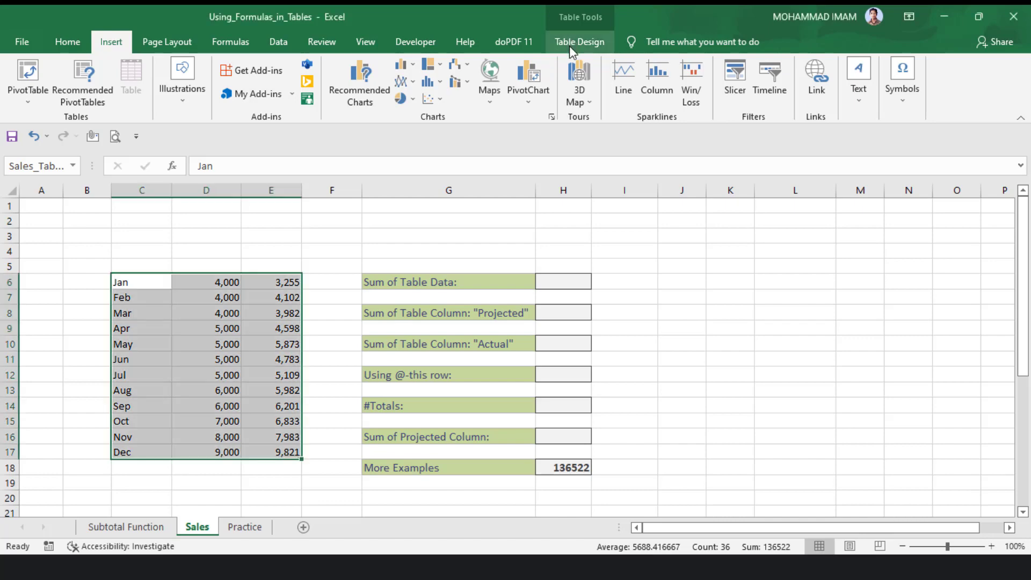
pyautogui.click(589, 46)
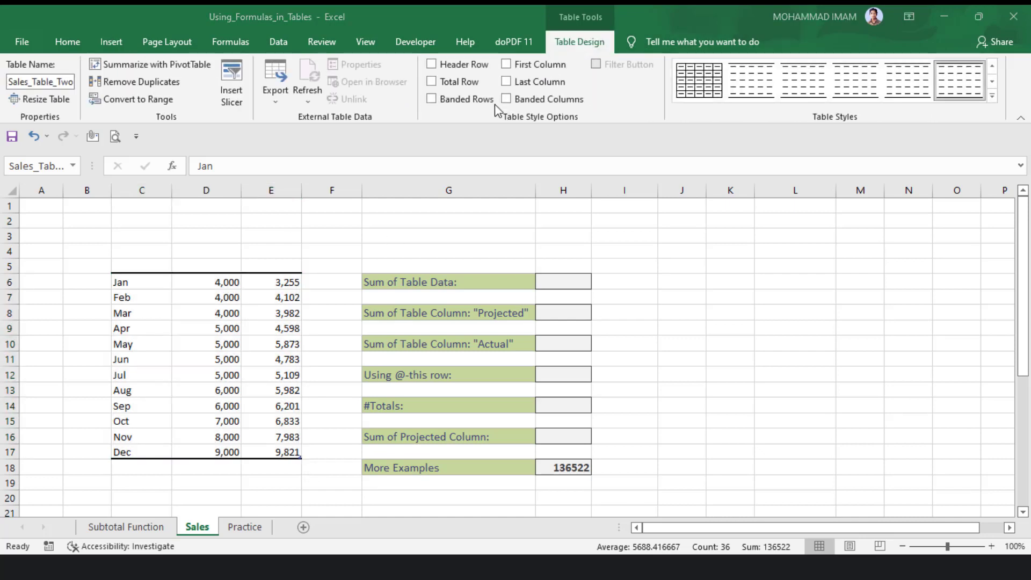
pyautogui.click(432, 65)
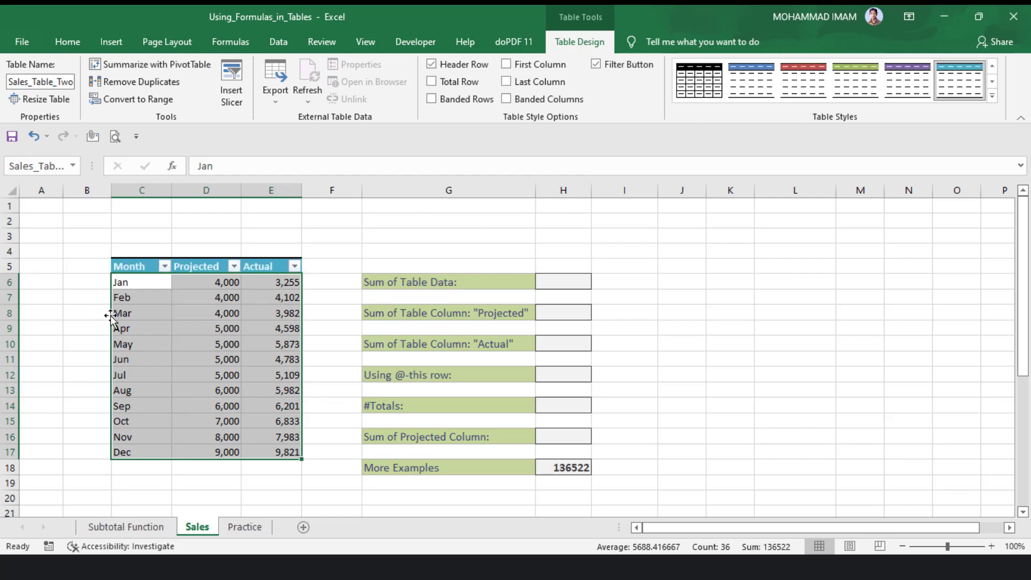
# Jump to the monthly sales data through its defined table name to see which range it covers.
pyautogui.click(206, 313)
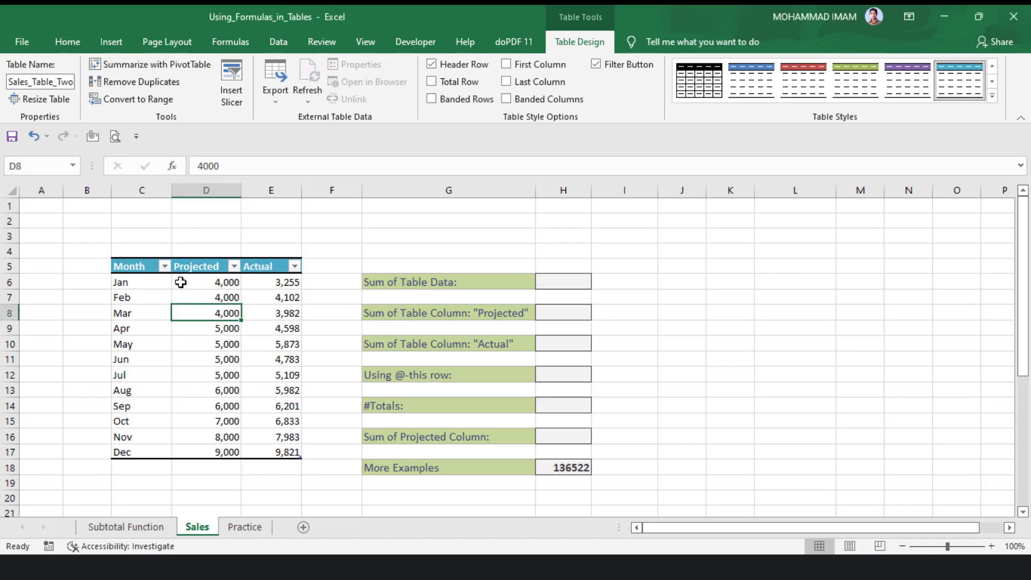
pyautogui.click(211, 409)
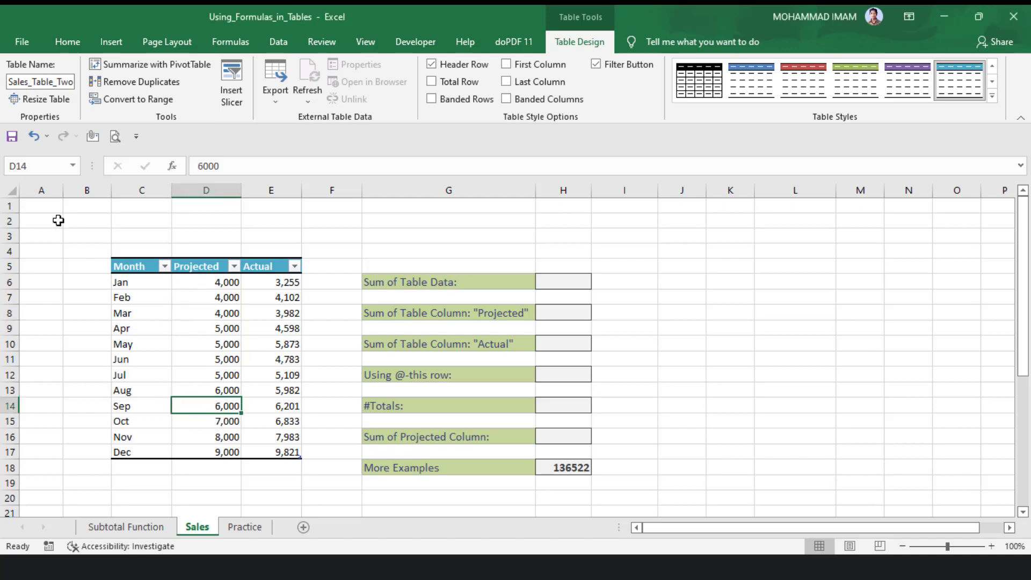
pyautogui.click(71, 167)
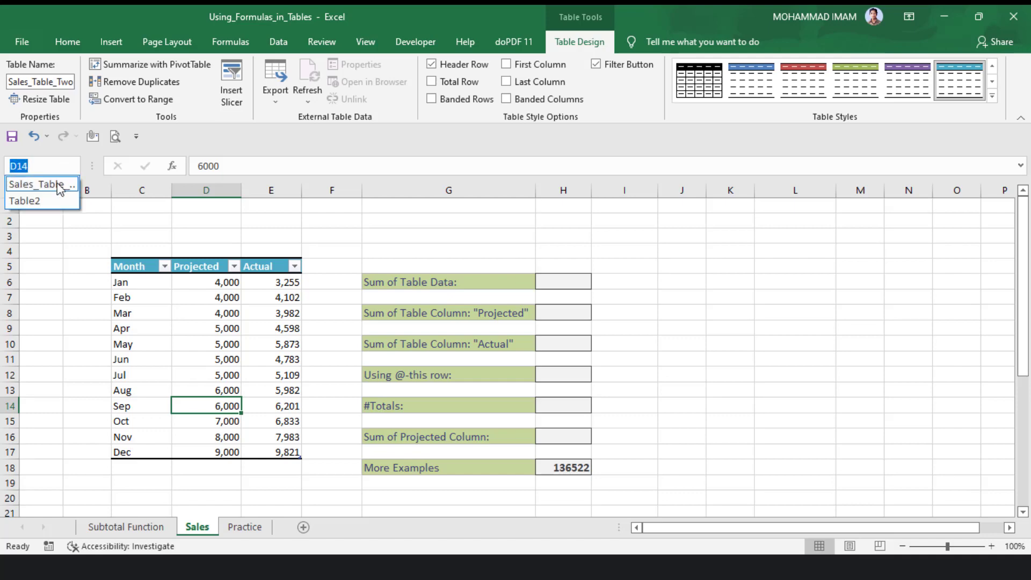
pyautogui.click(59, 185)
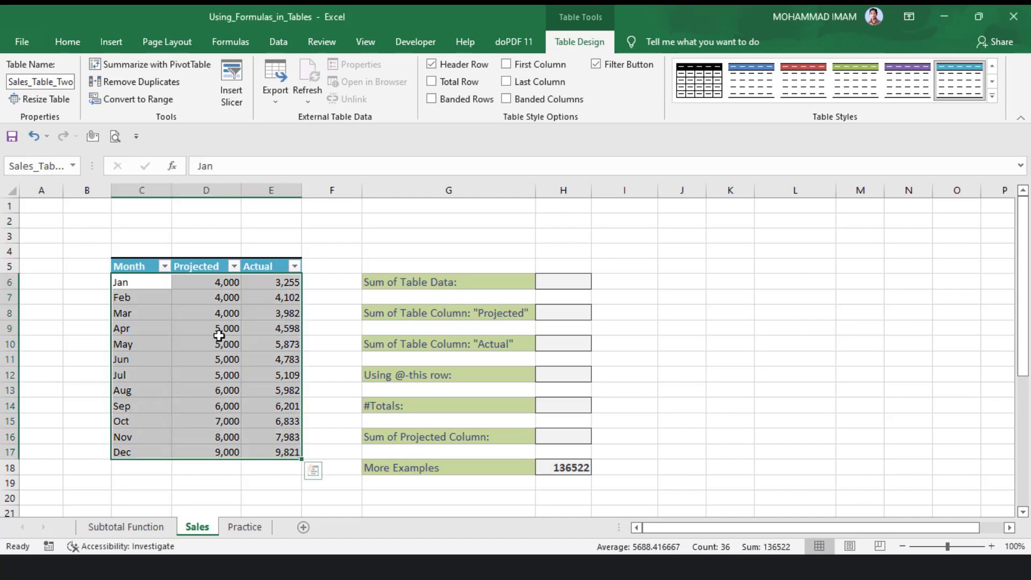
# Rename the Sales_Table_Two table to Sales_Table_One in the Name Manager and check the workbook's list of names.
pyautogui.click(231, 42)
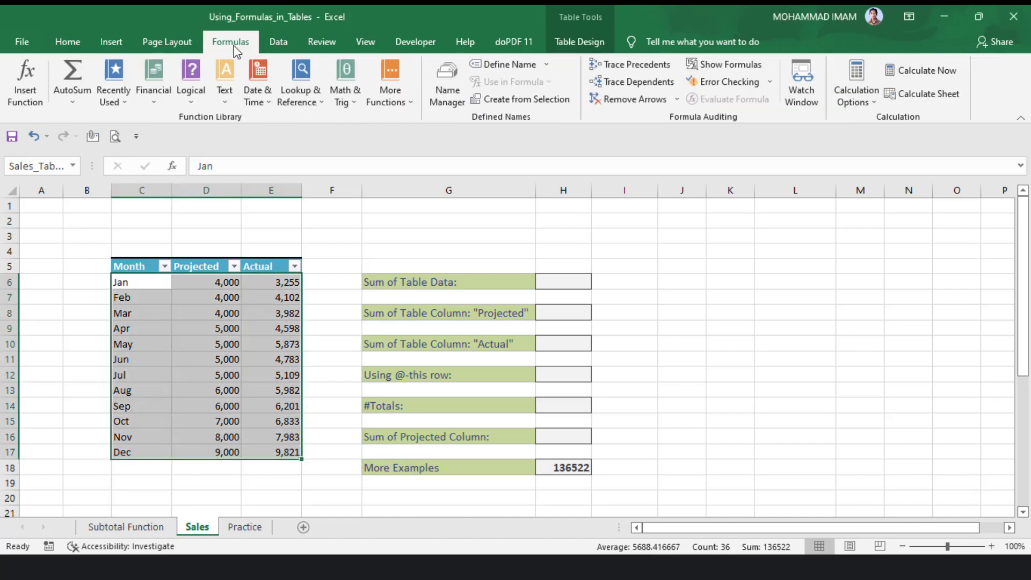
pyautogui.click(465, 107)
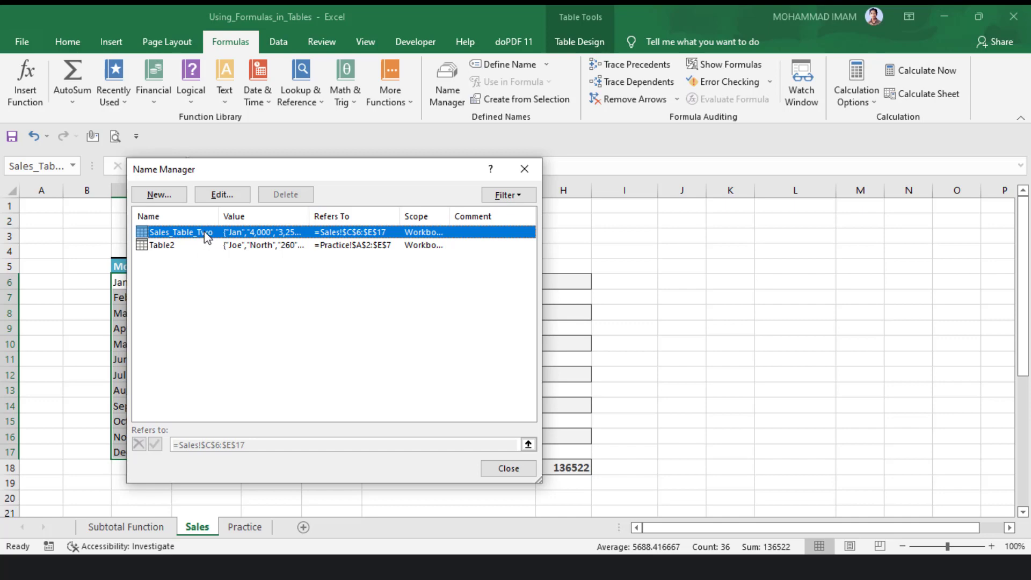
pyautogui.click(220, 195)
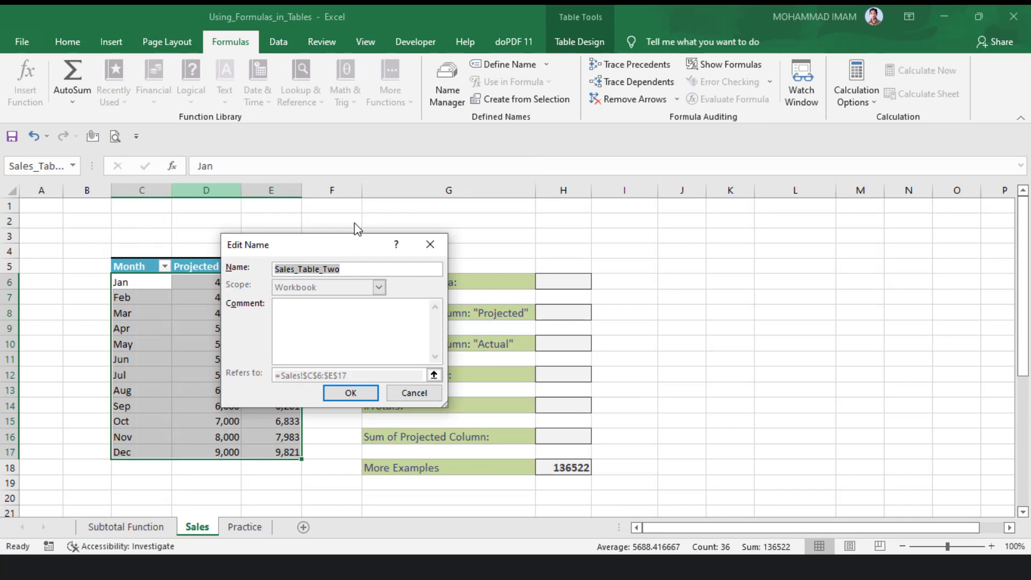
pyautogui.moveTo(363, 236); pyautogui.dragTo(443, 148)
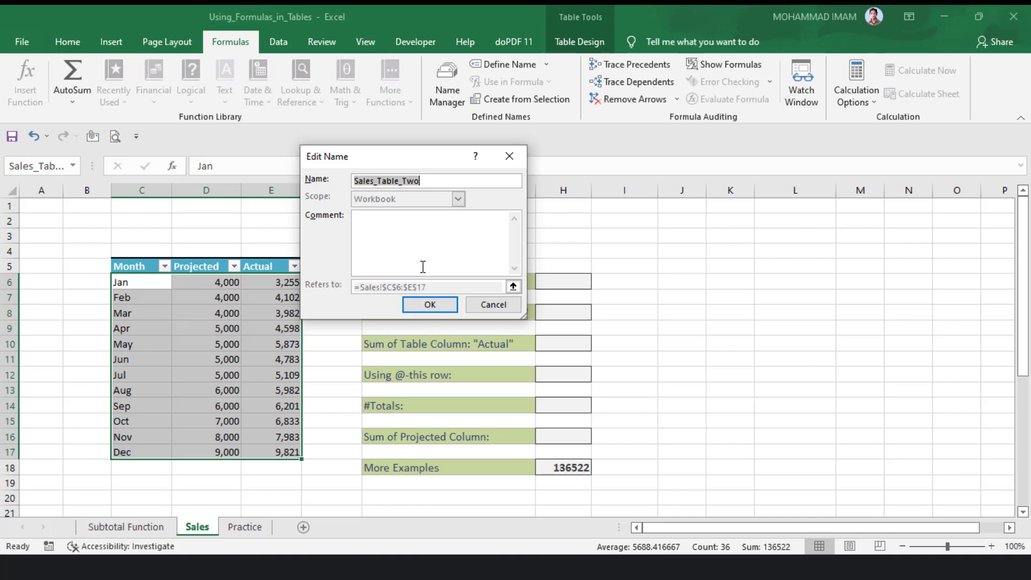
pyautogui.click(426, 181)
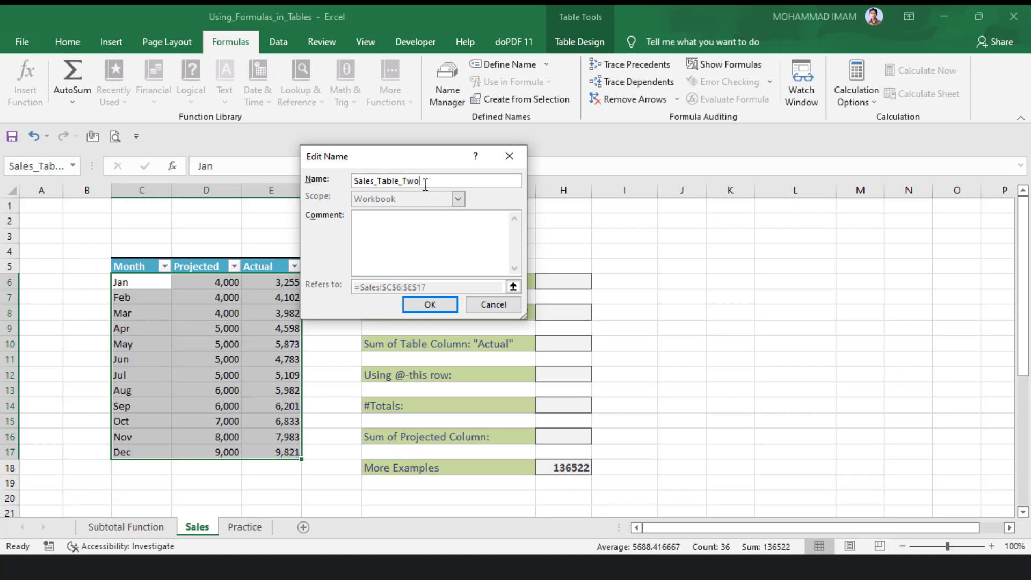
pyautogui.press('BackSpace')
pyautogui.press('BackSpace')
pyautogui.press('BackSpace')
pyautogui.write('o')
pyautogui.press('BackSpace')
pyautogui.write('Onw')
pyautogui.press('BackSpace')
pyautogui.write('E')
pyautogui.press('BackSpace')
pyautogui.write('e')
pyautogui.click(432, 305)
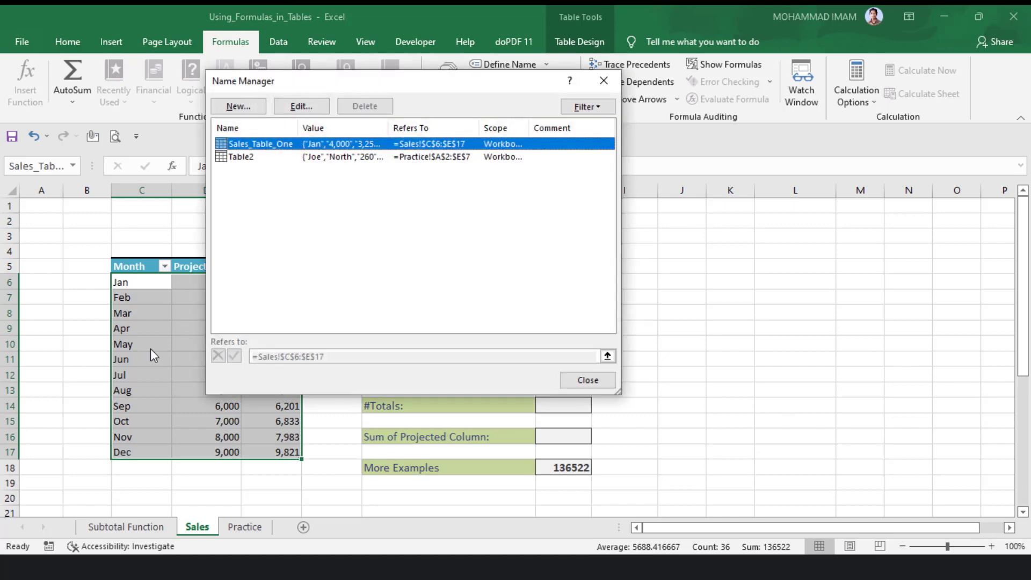
pyautogui.click(603, 82)
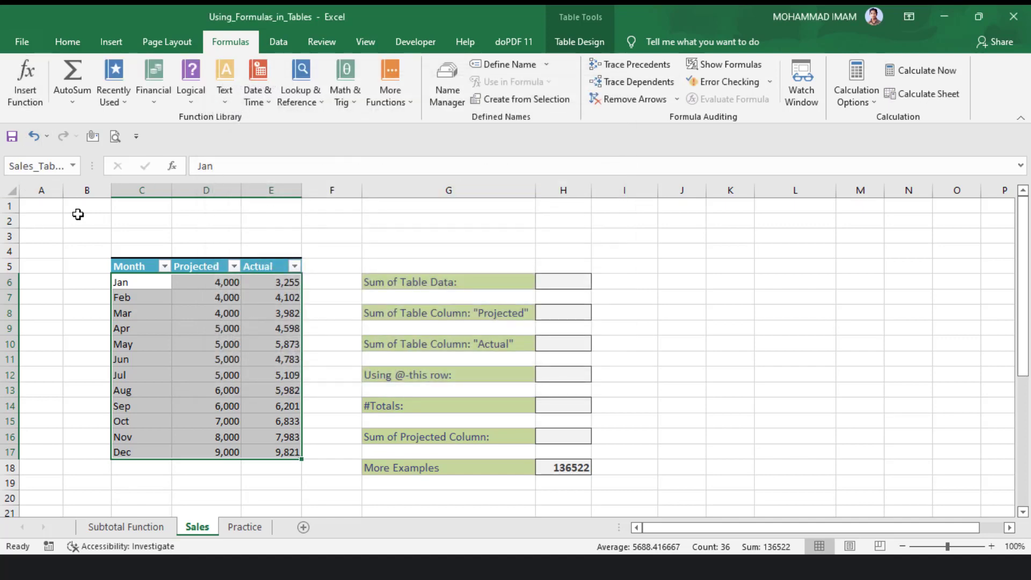
pyautogui.click(73, 167)
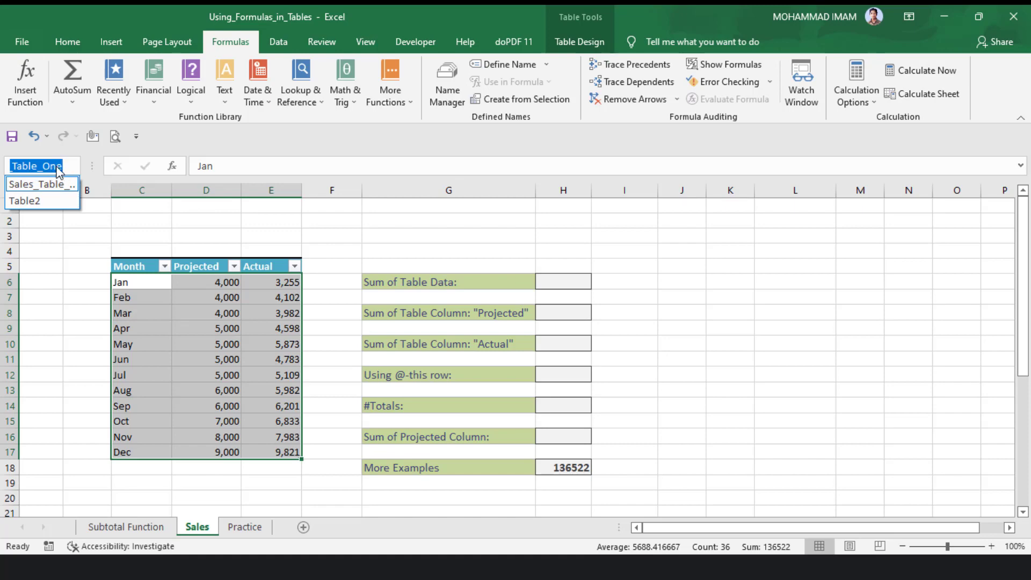
pyautogui.click(846, 131)
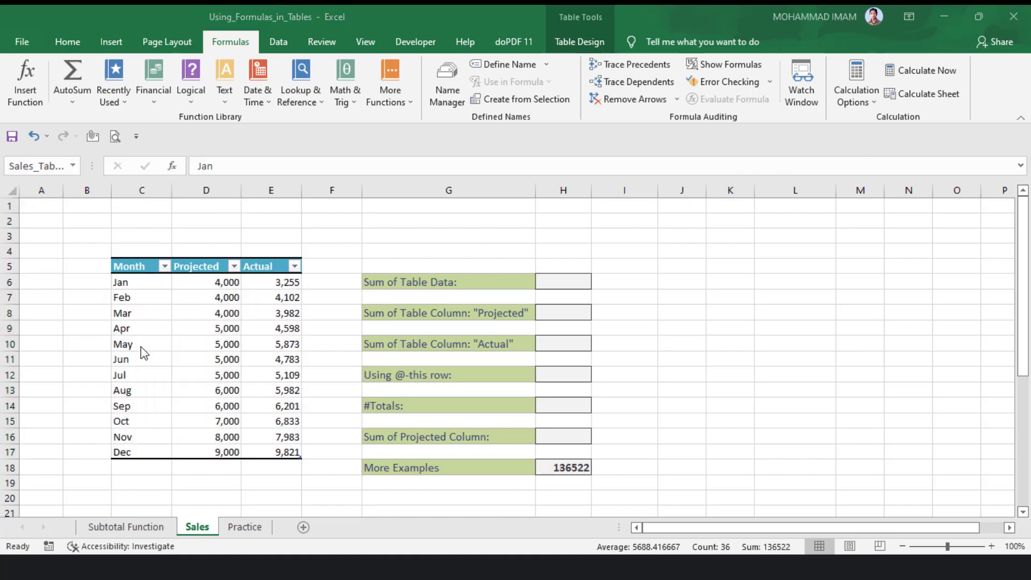
# Add a total row and banded rows to the monthly sales table.
pyautogui.click(588, 43)
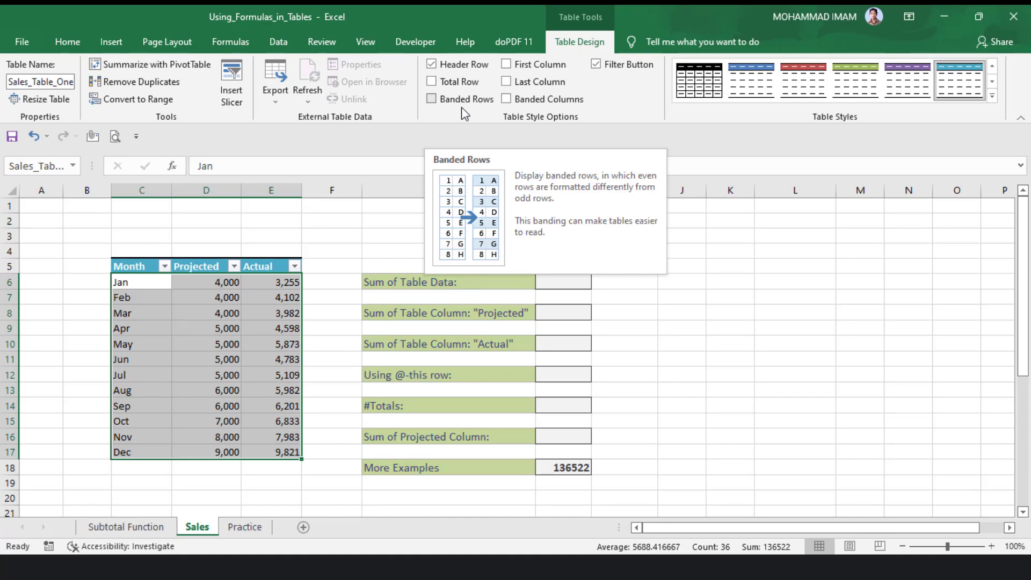
pyautogui.click(431, 81)
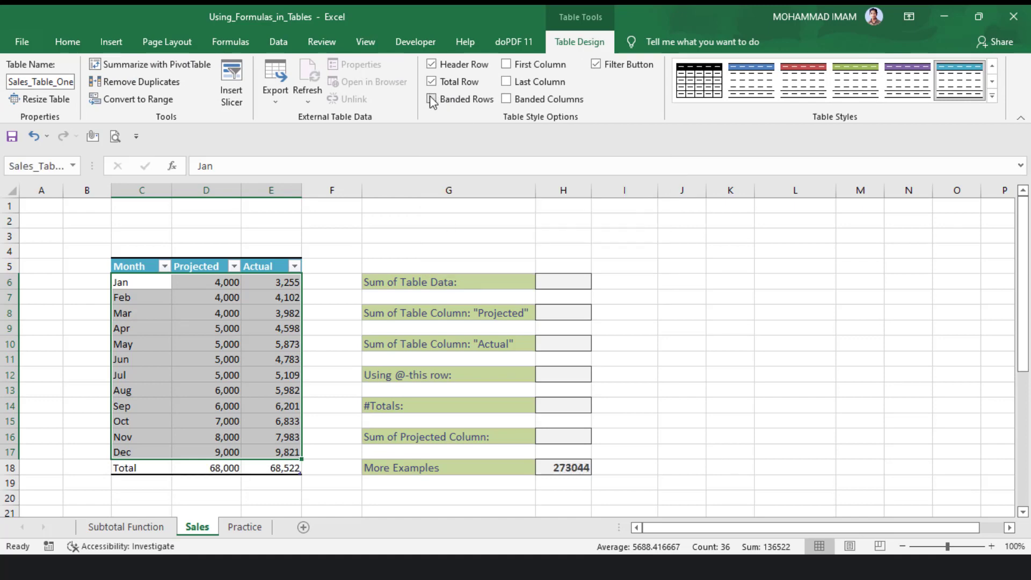
pyautogui.click(431, 99)
# Examine the SUBTOTAL formula in the Actual column's total cell, including its function name and column reference, leaving it as is.
pyautogui.click(166, 465)
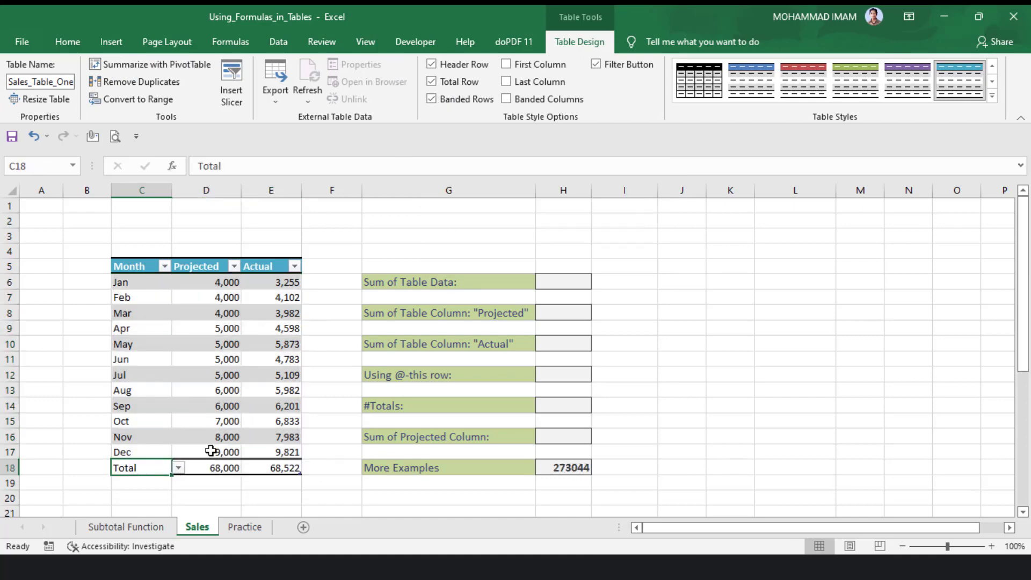
pyautogui.scroll(-2, 214, 430)
pyautogui.scroll(1, 193, 408)
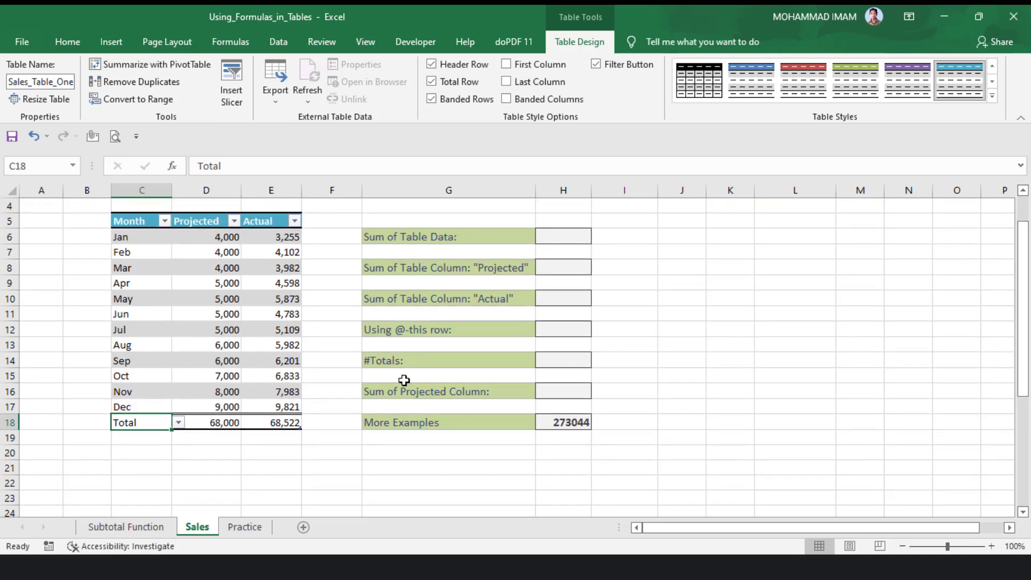
pyautogui.click(279, 424)
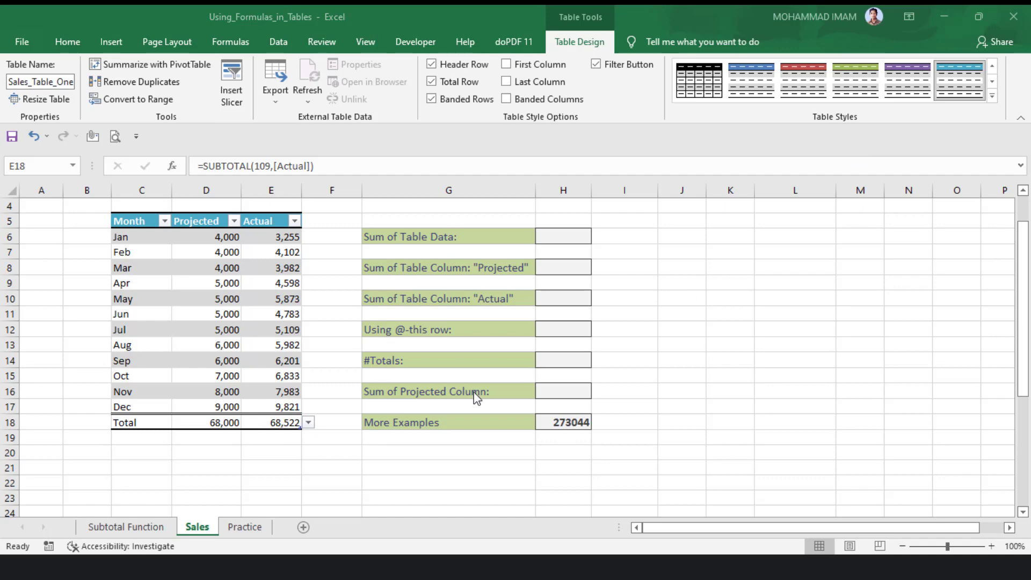
pyautogui.click(370, 167)
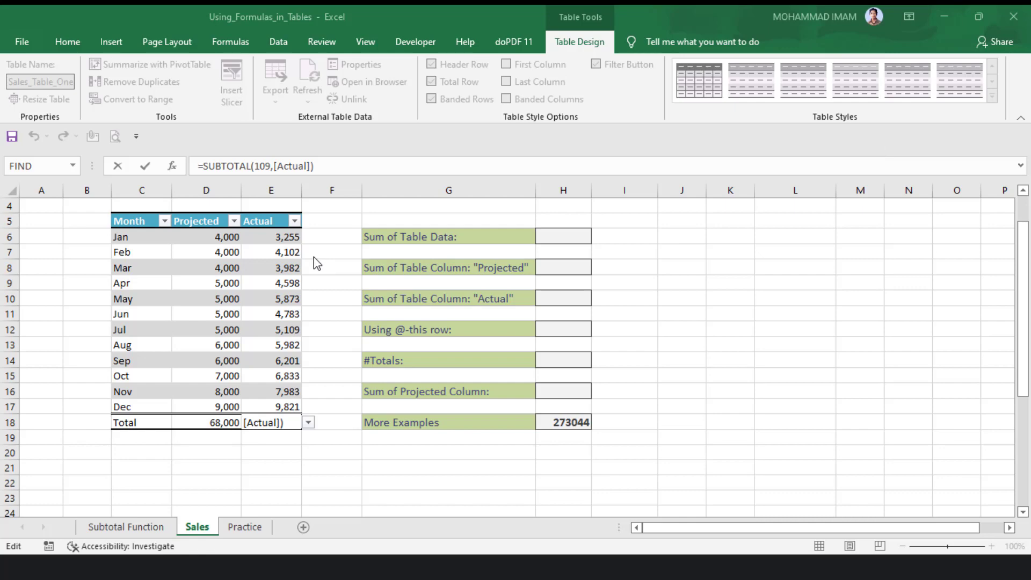
pyautogui.click(327, 166)
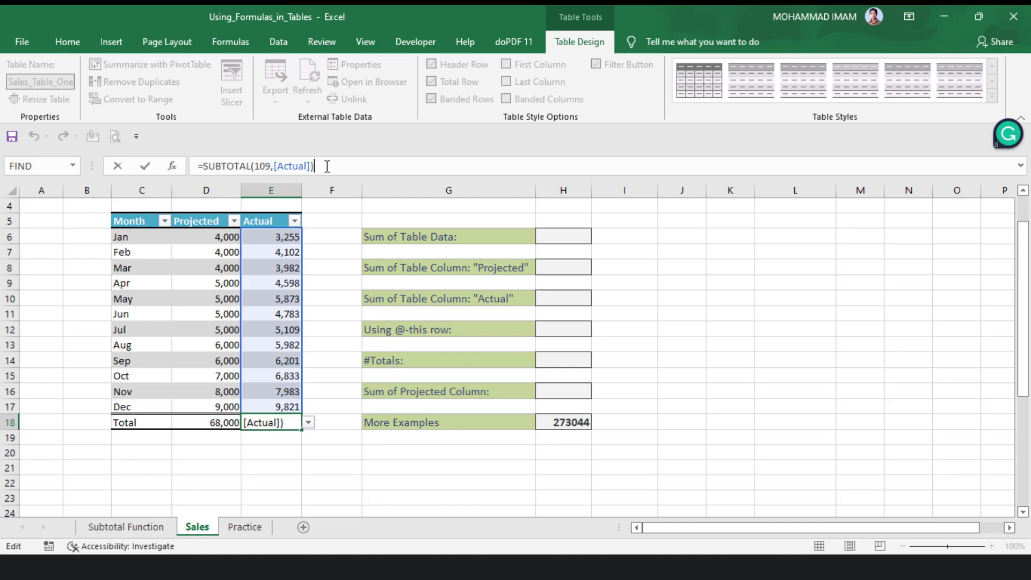
pyautogui.doubleClick(220, 166)
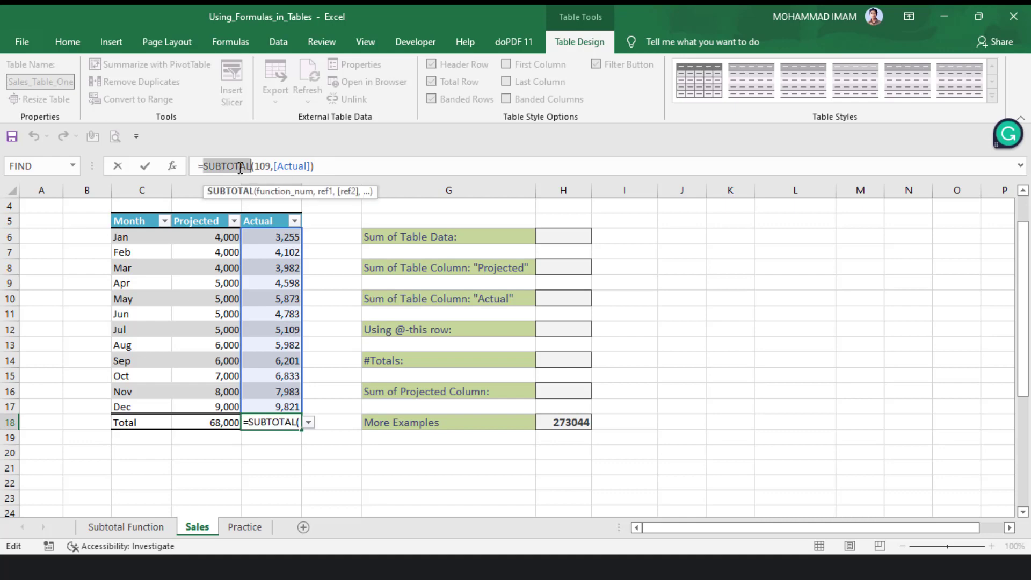
pyautogui.click(274, 167)
pyautogui.doubleClick(299, 167)
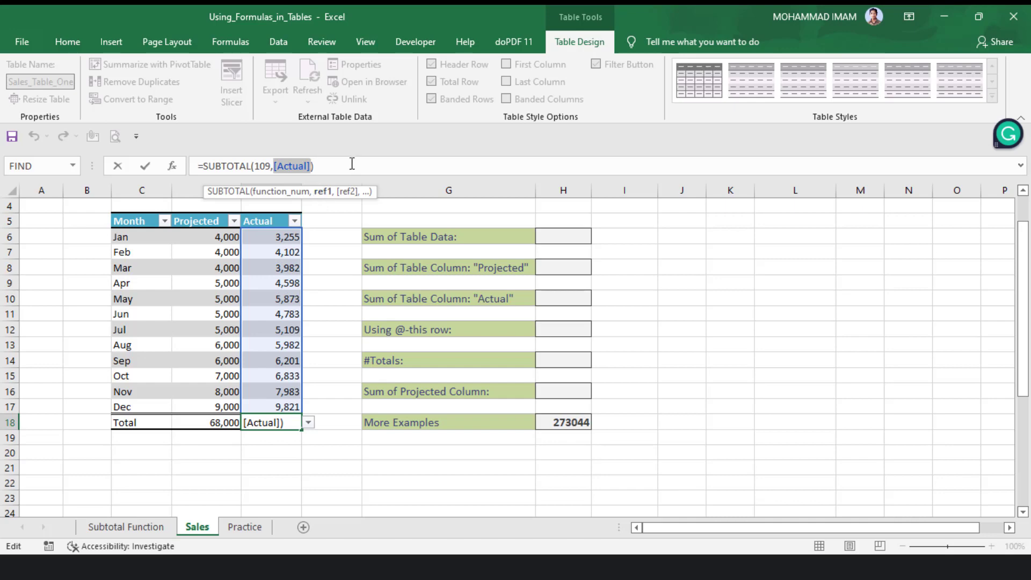
pyautogui.press('Return')
# Examine the SUBTOTAL formula and its column reference in the Projected column's total cell without changing it.
pyautogui.click(222, 418)
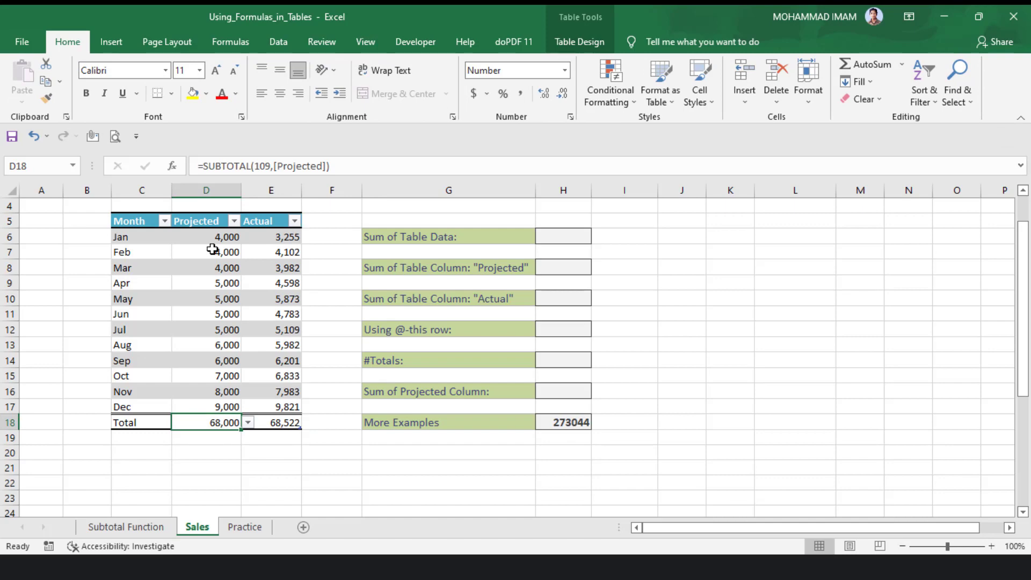
pyautogui.click(241, 166)
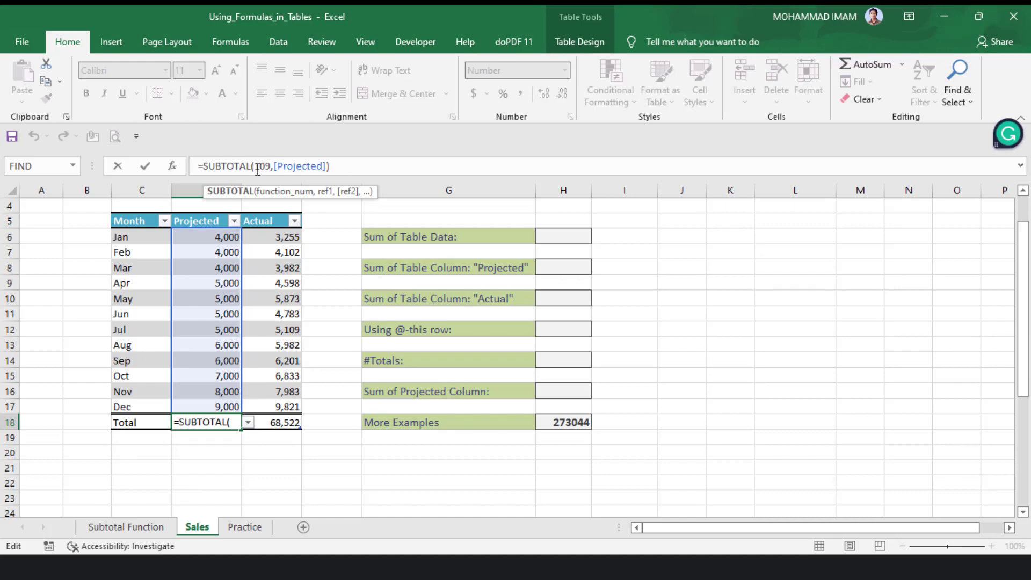
pyautogui.doubleClick(306, 166)
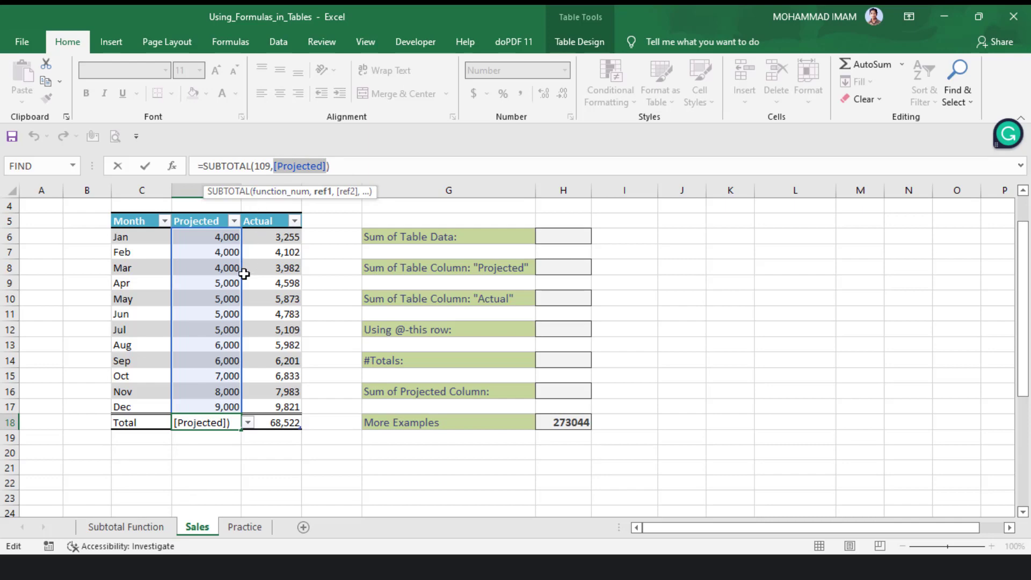
pyautogui.press('Return')
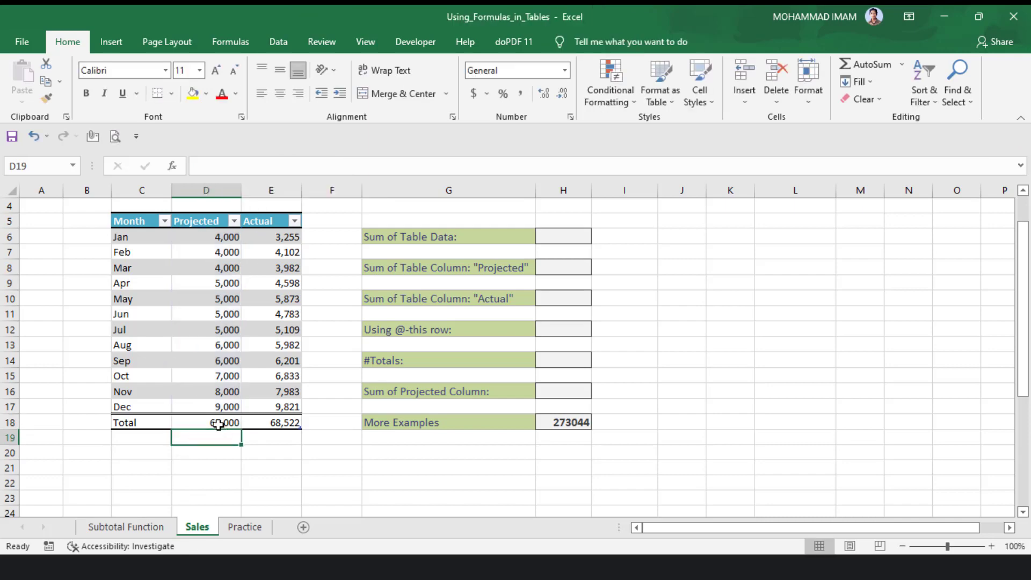
# Check the sums of the monthly Projected and Actual values against the table's total row.
pyautogui.click(217, 424)
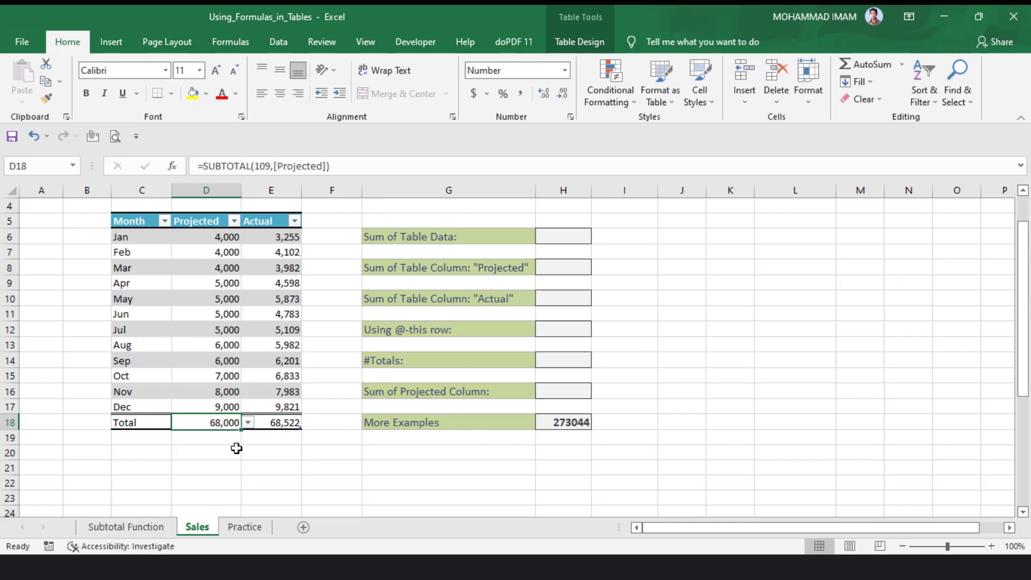
pyautogui.moveTo(226, 238); pyautogui.dragTo(205, 407)
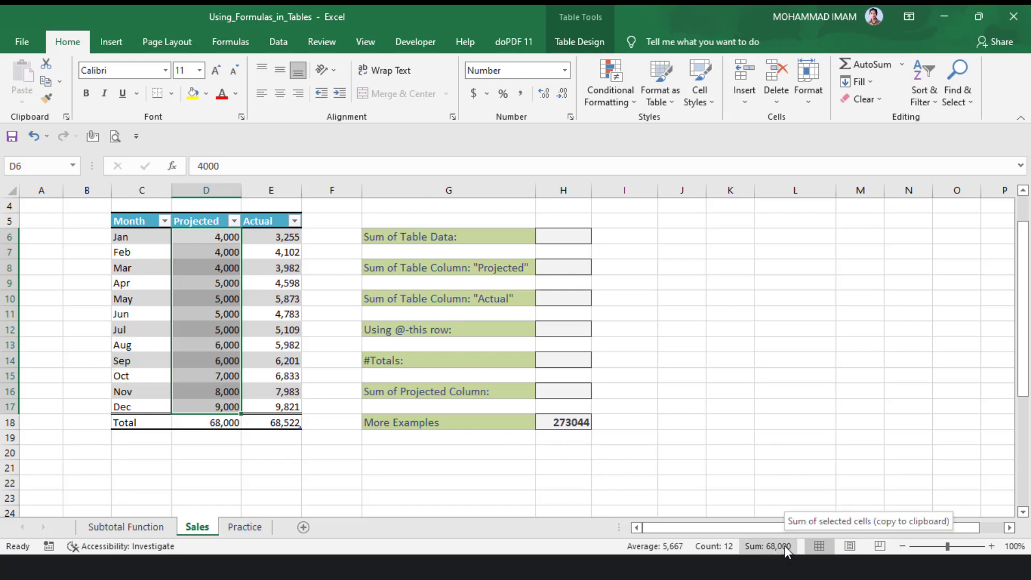
pyautogui.click(269, 238)
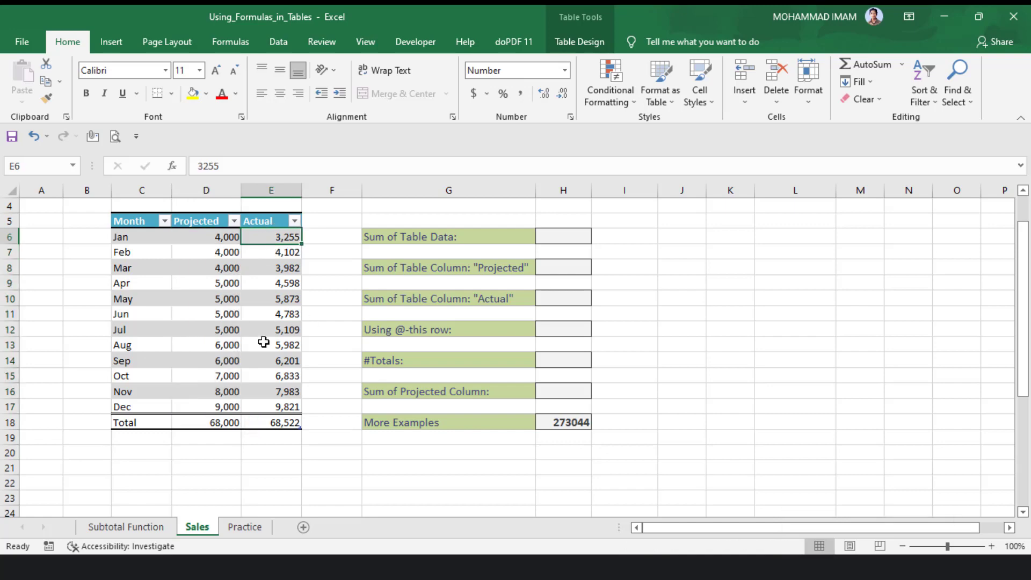
pyautogui.keyDown('shift'); pyautogui.click(281, 409); pyautogui.keyUp('shift')
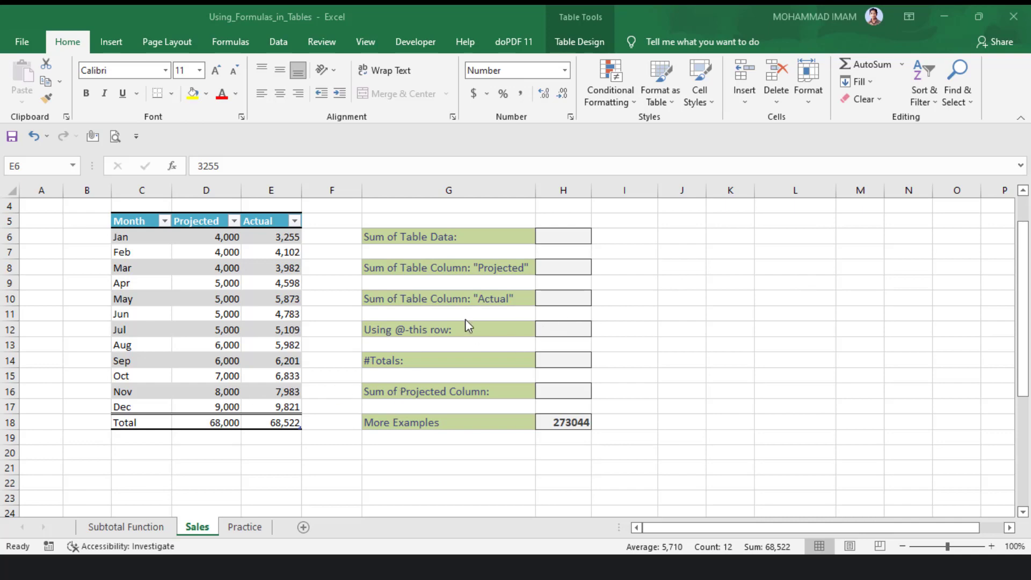
# Switch the Projected column's total calculation to Average.
pyautogui.click(217, 423)
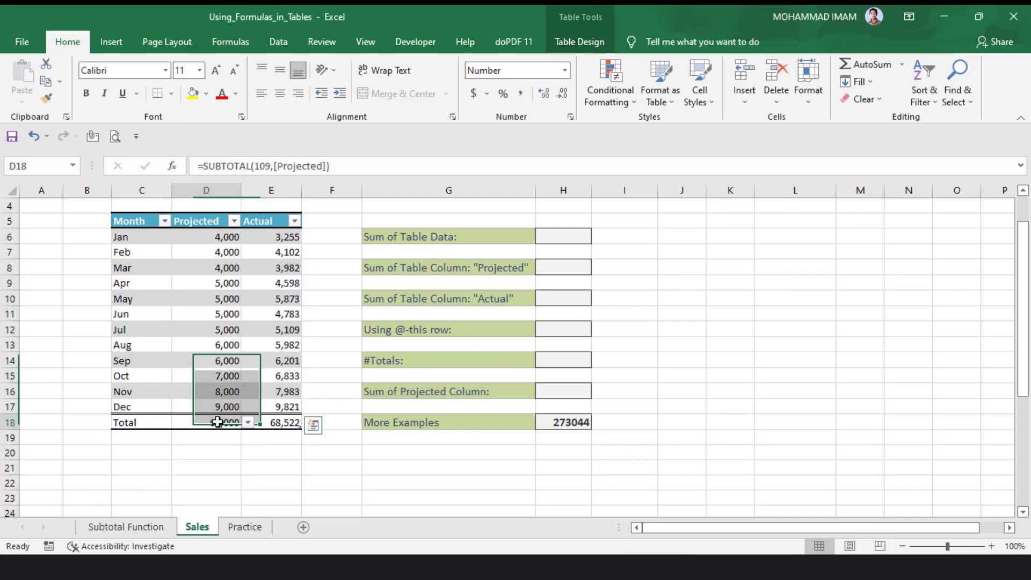
pyautogui.click(249, 424)
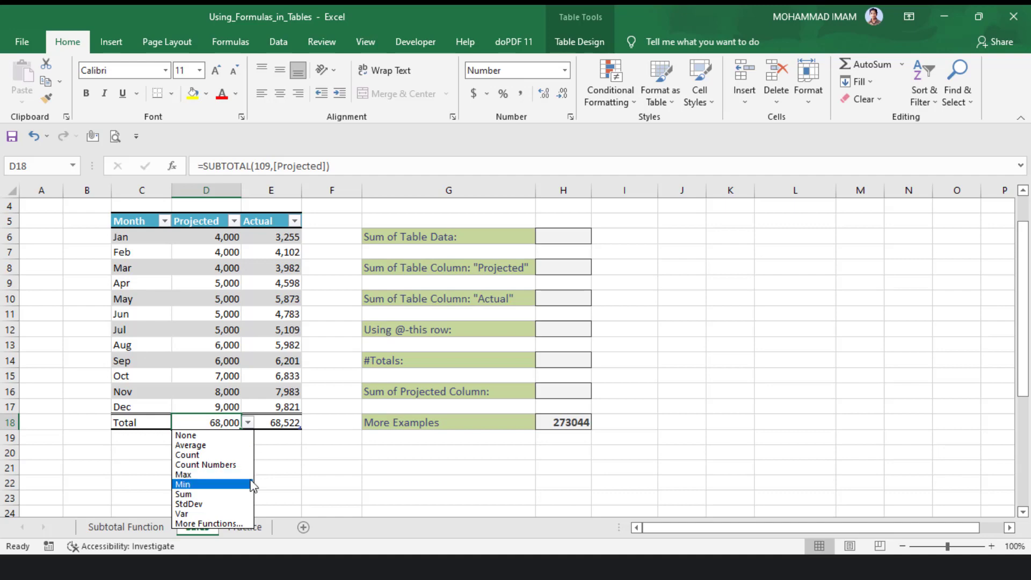
pyautogui.click(238, 447)
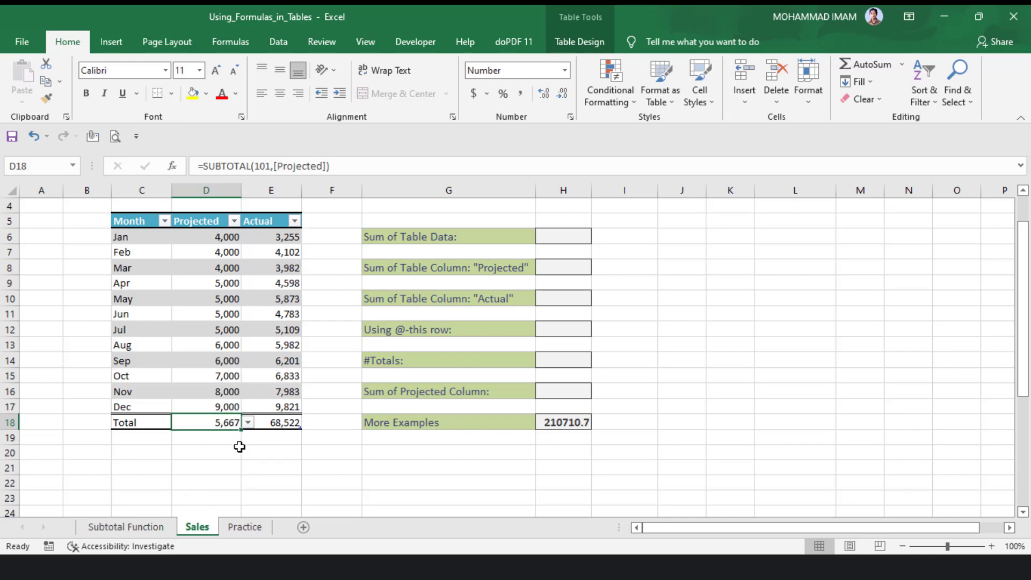
# Try the Count and Count Numbers calculations in the Projected column's total cell.
pyautogui.click(248, 422)
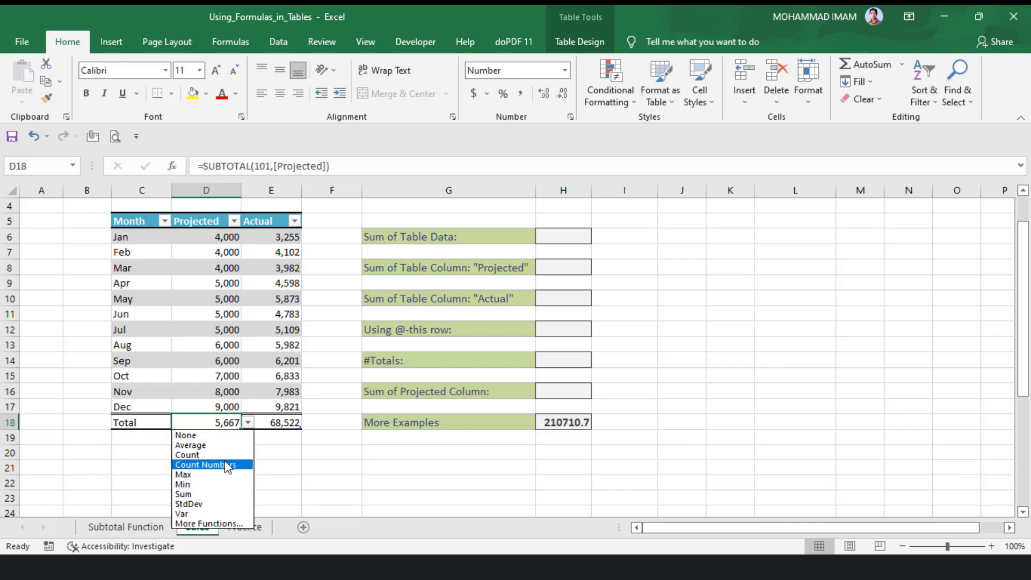
pyautogui.click(224, 455)
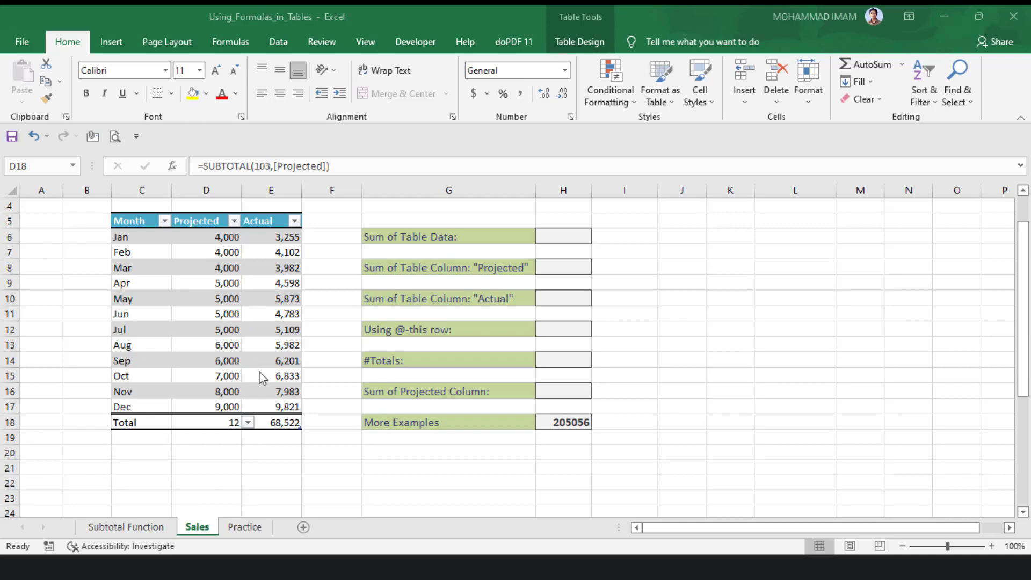
pyautogui.click(245, 427)
pyautogui.click(247, 423)
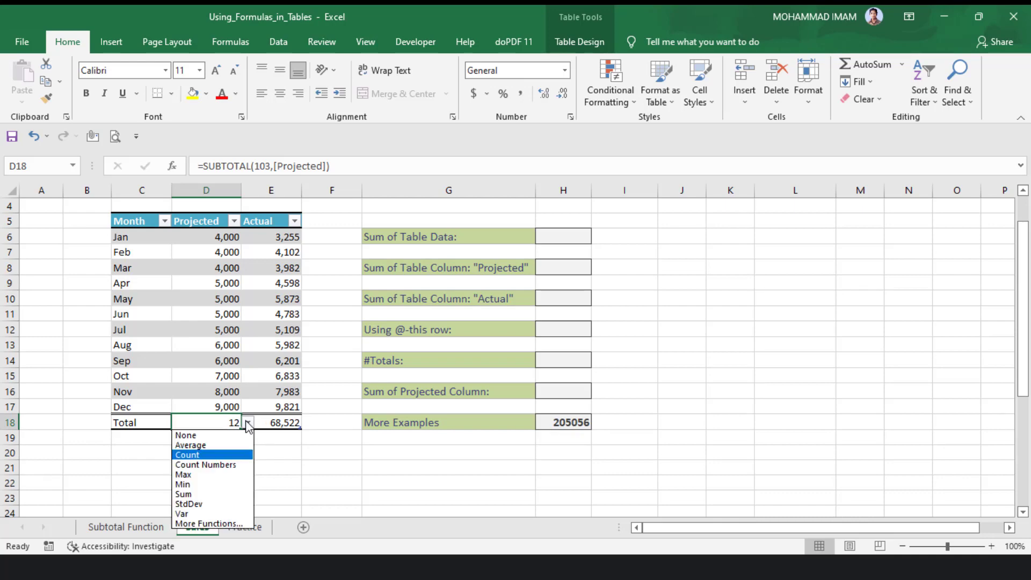
pyautogui.click(225, 467)
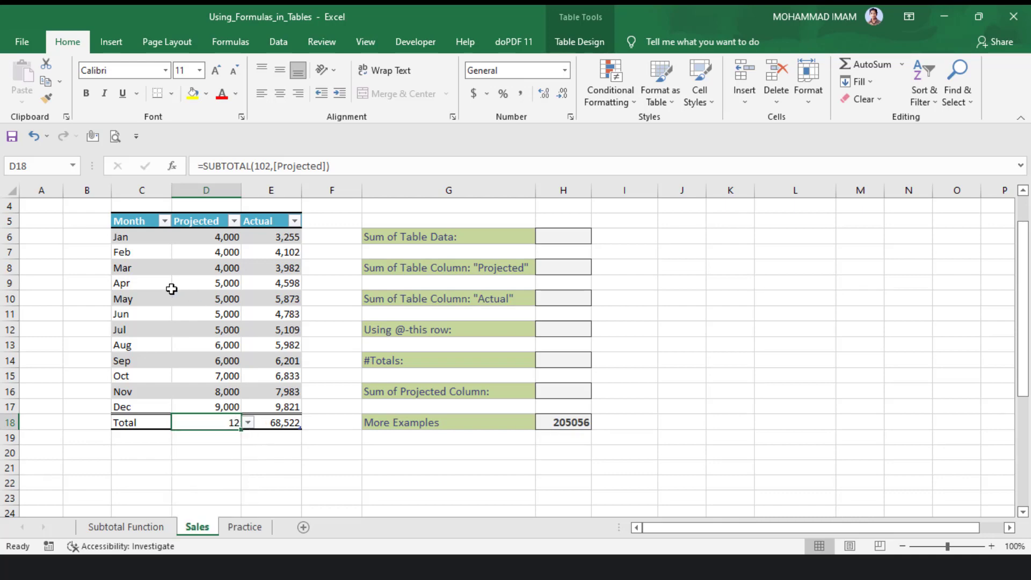
# Set the Projected column's total to Max and compare it with the monthly Projected values.
pyautogui.click(247, 423)
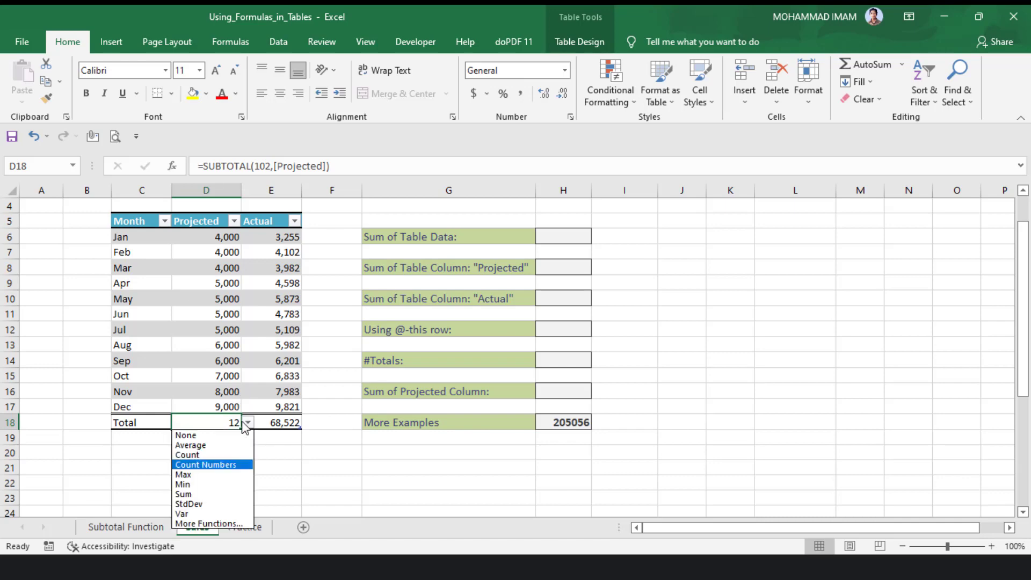
pyautogui.click(223, 475)
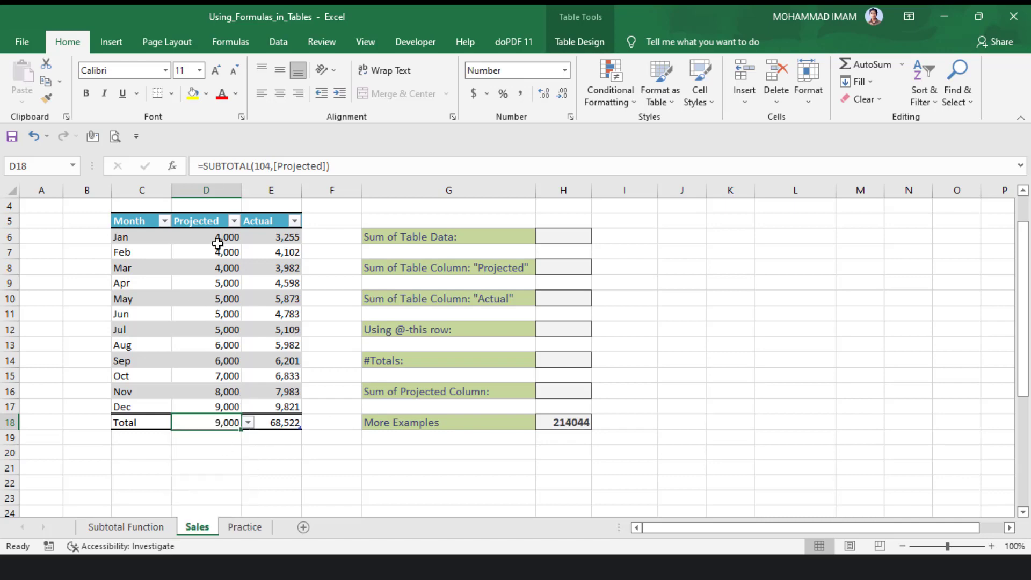
pyautogui.moveTo(220, 240); pyautogui.dragTo(222, 409)
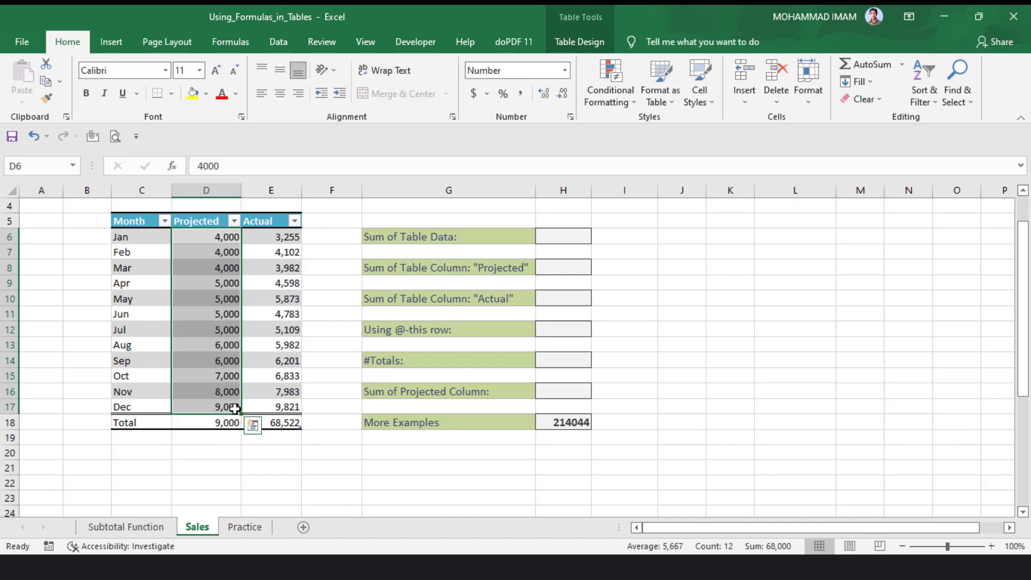
pyautogui.click(235, 433)
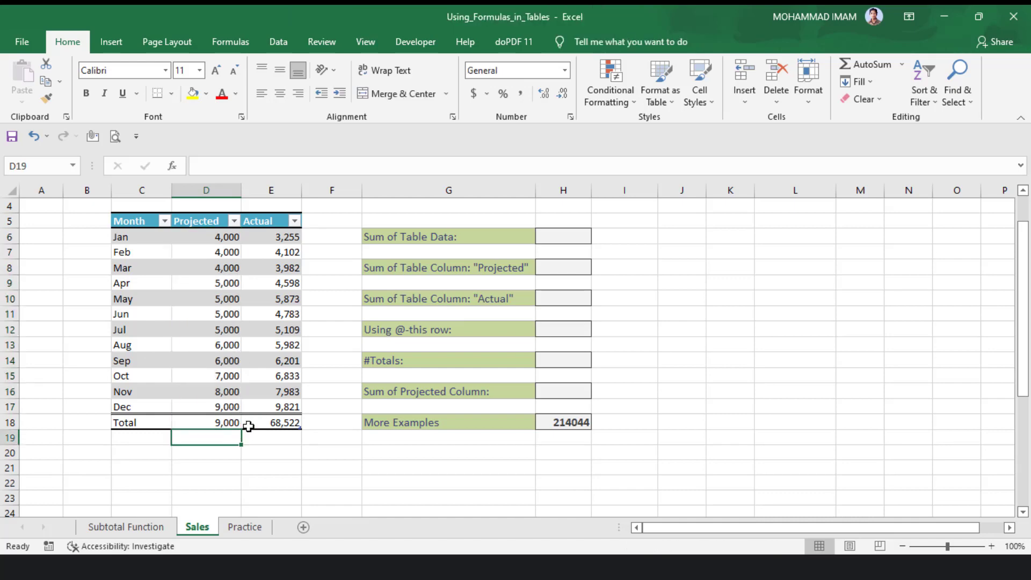
# Try the Min calculation in the Projected column's total cell and return it to Sum.
pyautogui.click(229, 425)
pyautogui.click(247, 423)
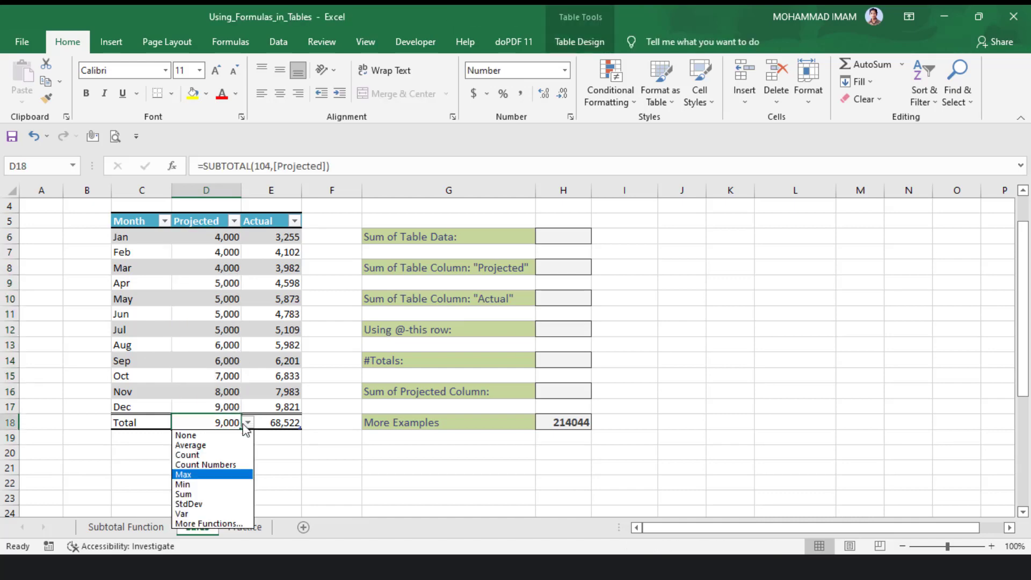
pyautogui.click(214, 485)
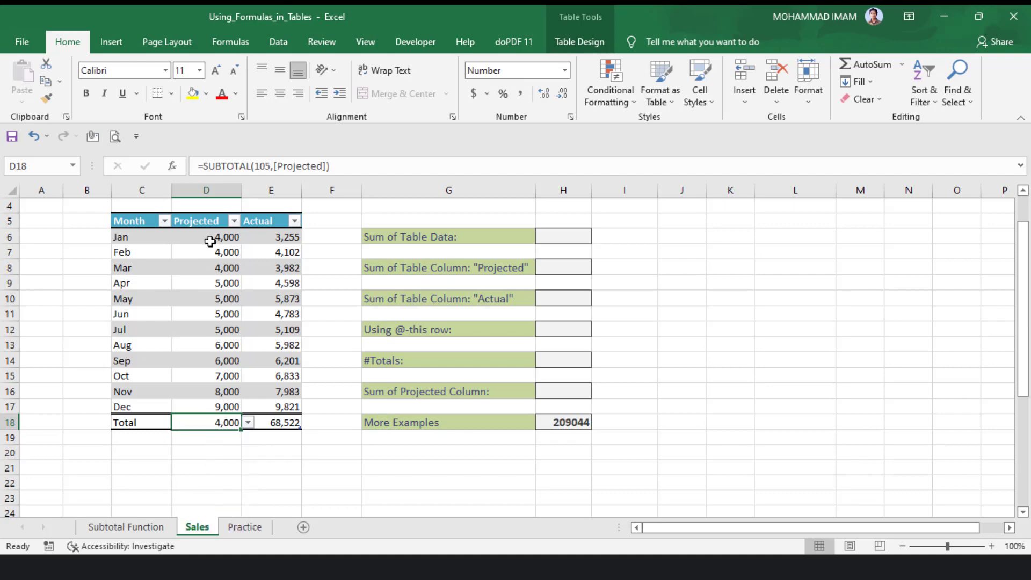
pyautogui.click(247, 422)
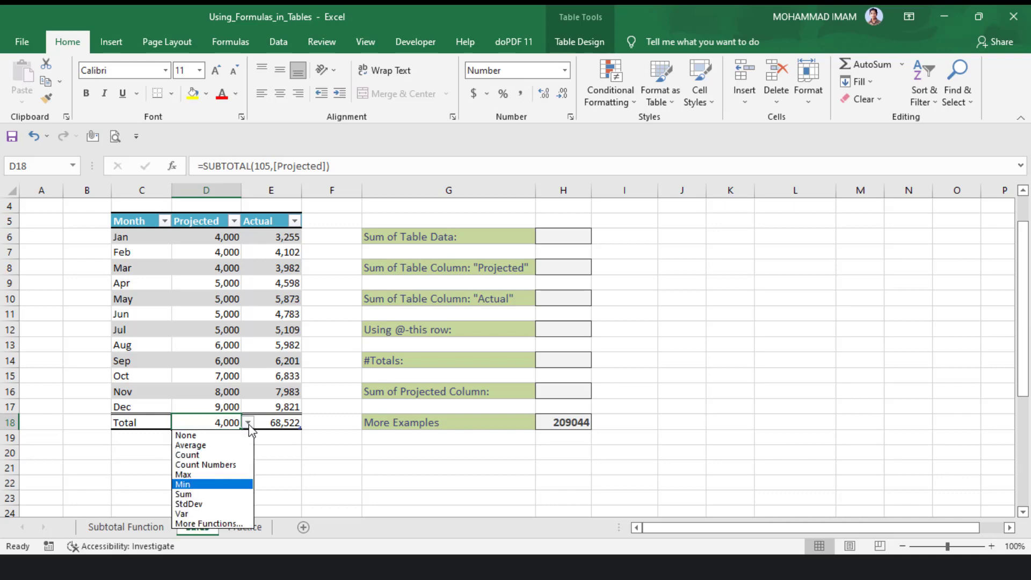
pyautogui.click(214, 494)
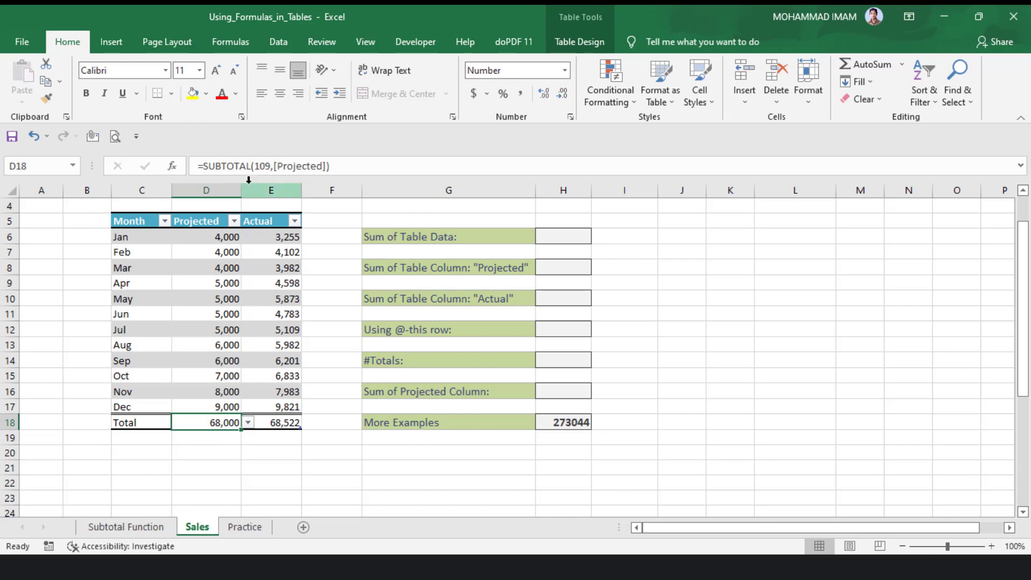
# Try the StdDev and Var calculations in the Projected column's total cell.
pyautogui.click(248, 423)
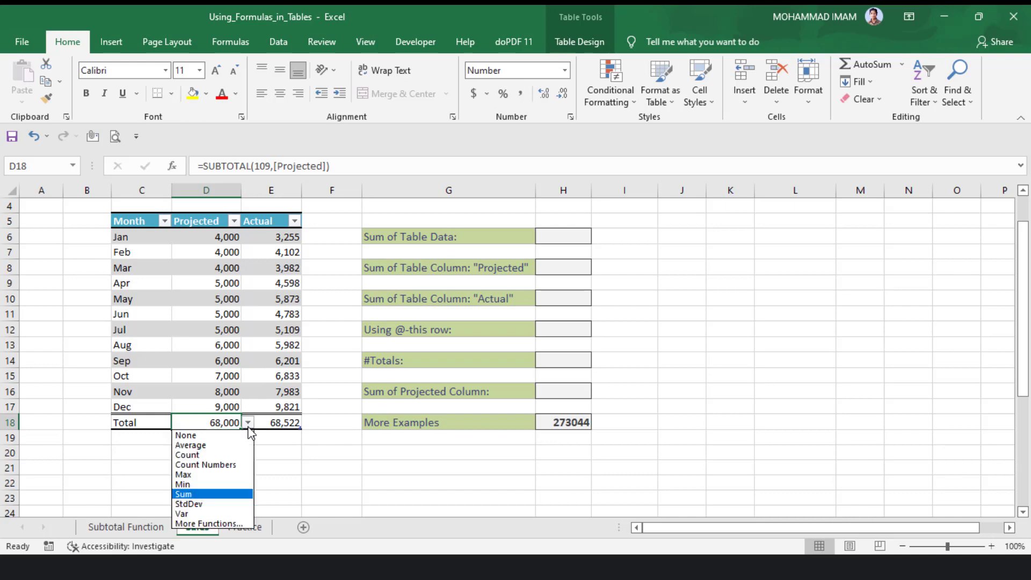
pyautogui.click(234, 505)
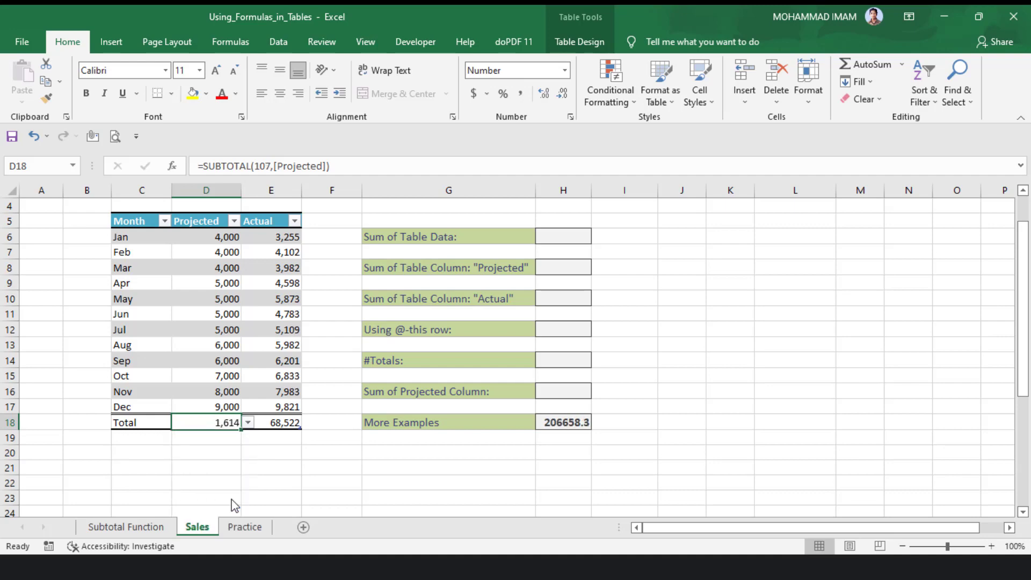
pyautogui.click(245, 438)
pyautogui.click(232, 421)
pyautogui.click(248, 422)
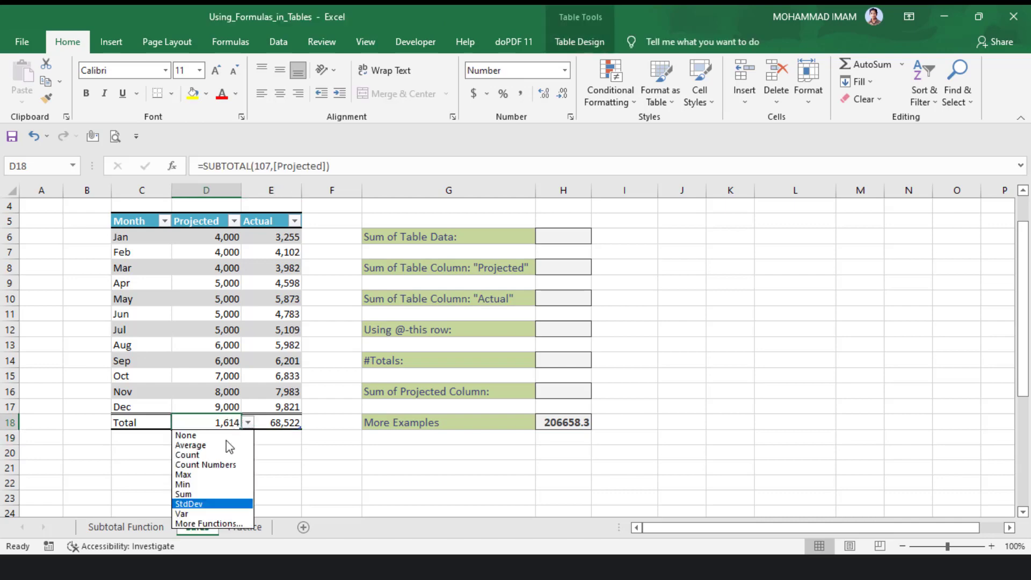
pyautogui.click(213, 512)
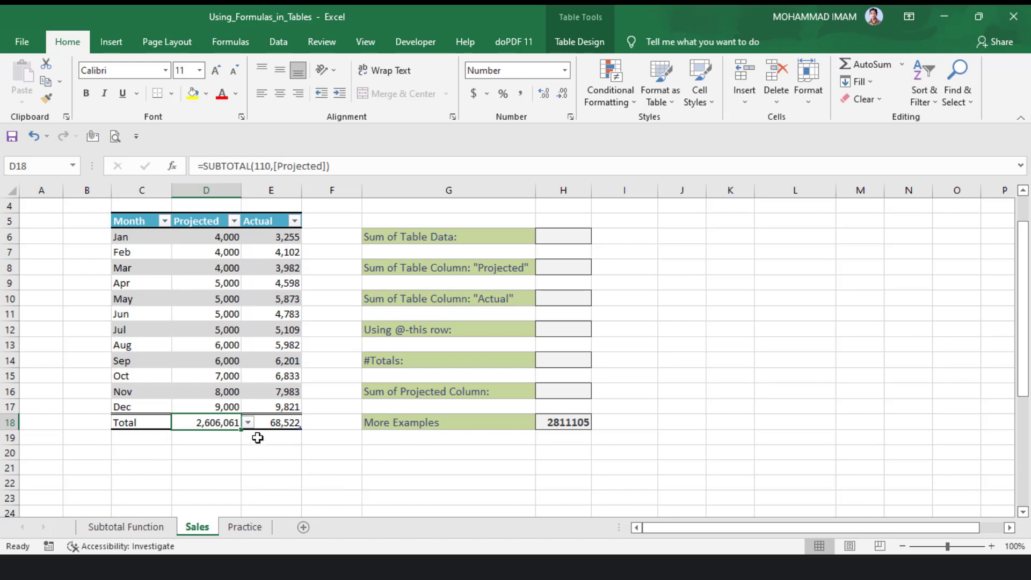
# View the additional functions offered for the Projected total, cancel without choosing one, and set the total to Sum.
pyautogui.click(249, 423)
pyautogui.click(238, 424)
pyautogui.click(247, 423)
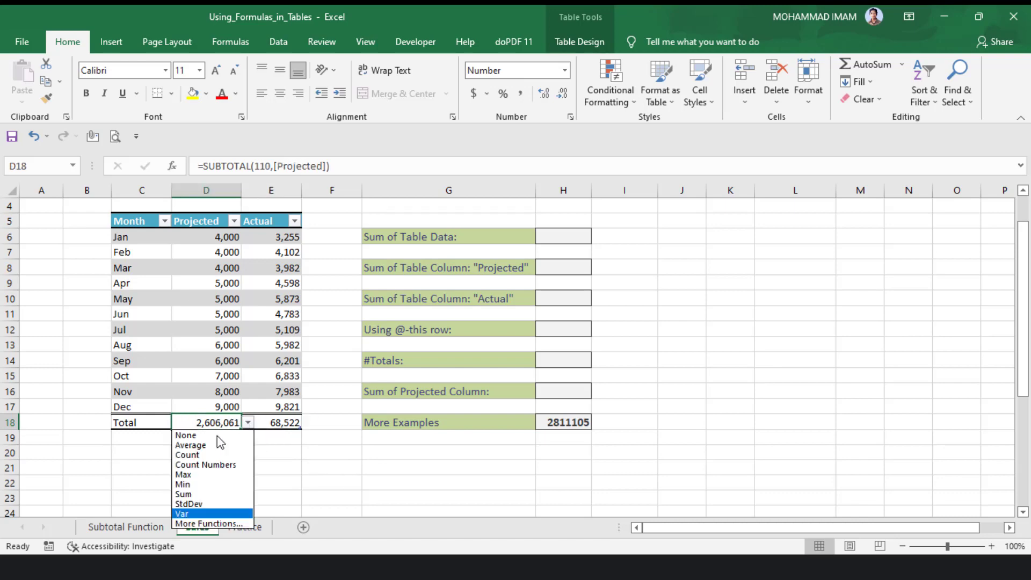
pyautogui.click(216, 522)
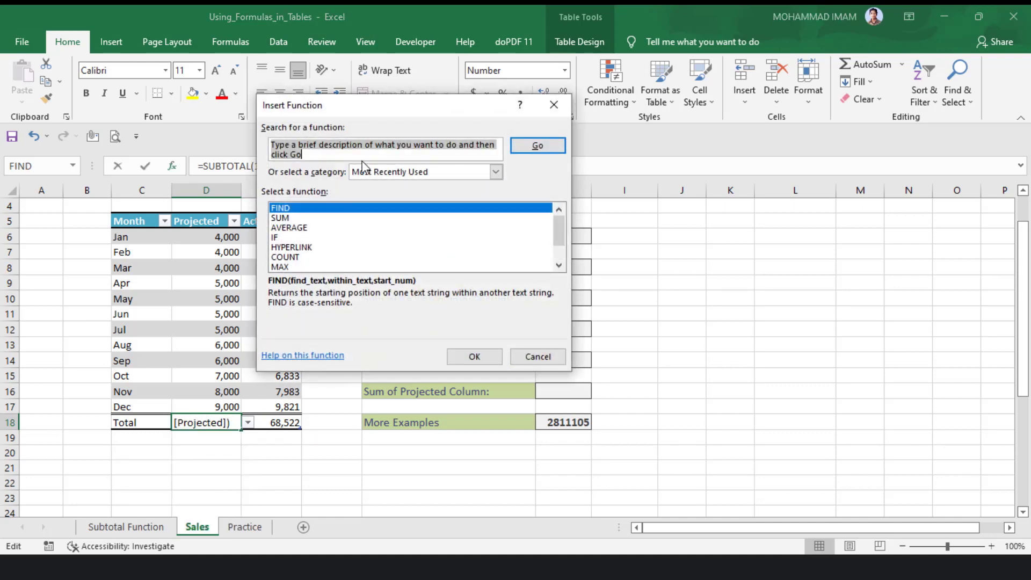
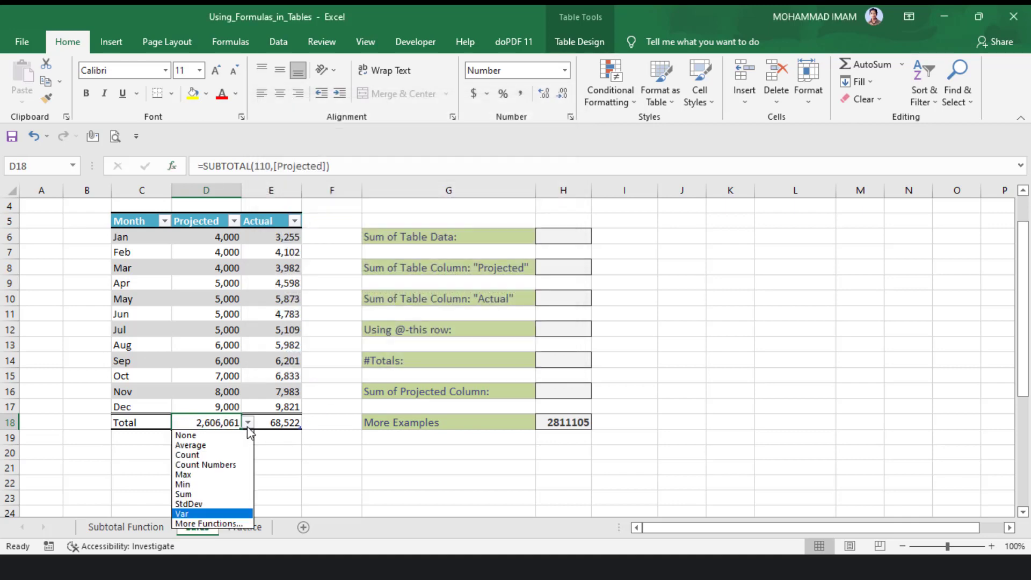
pyautogui.click(197, 493)
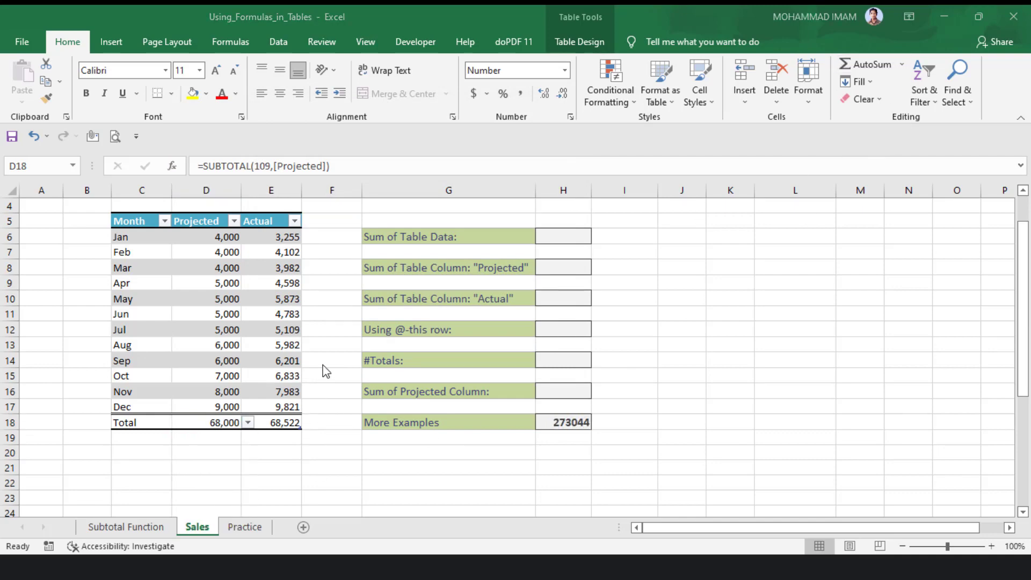
pyautogui.click(322, 326)
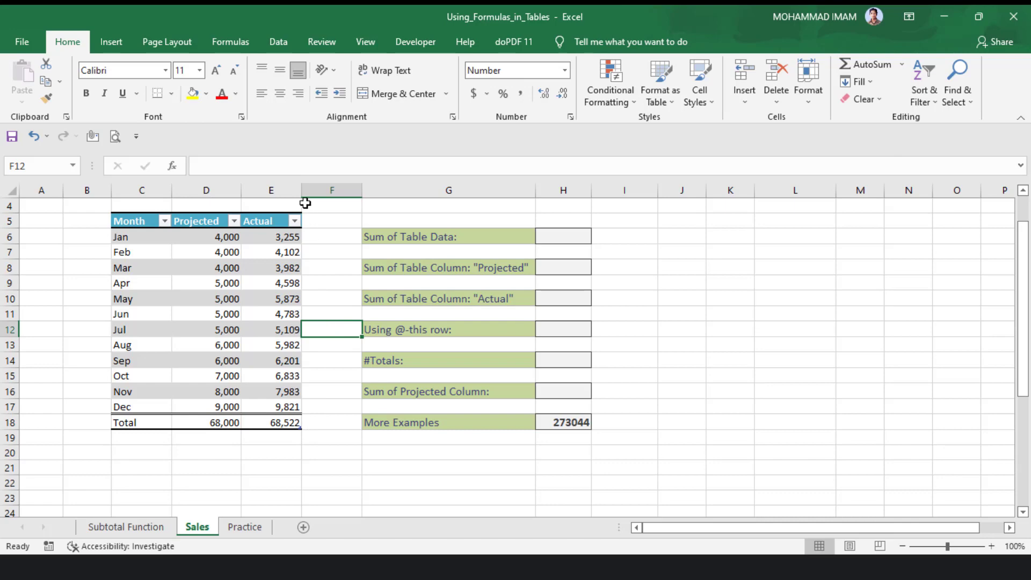
# Add a table column headed DIFFERANCE in F5, directly beside the Actual column.
pyautogui.click(340, 222)
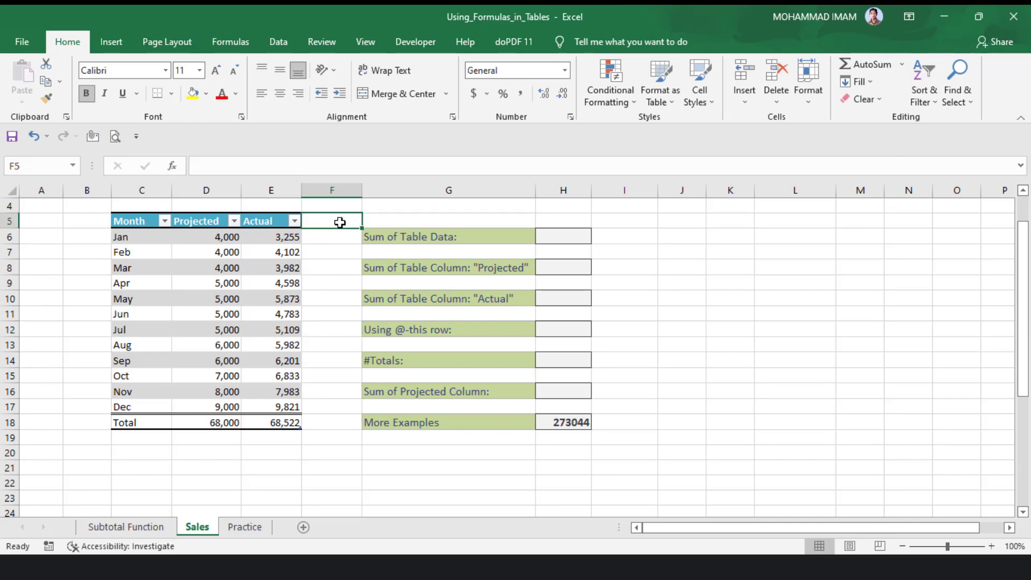
pyautogui.write('DI')
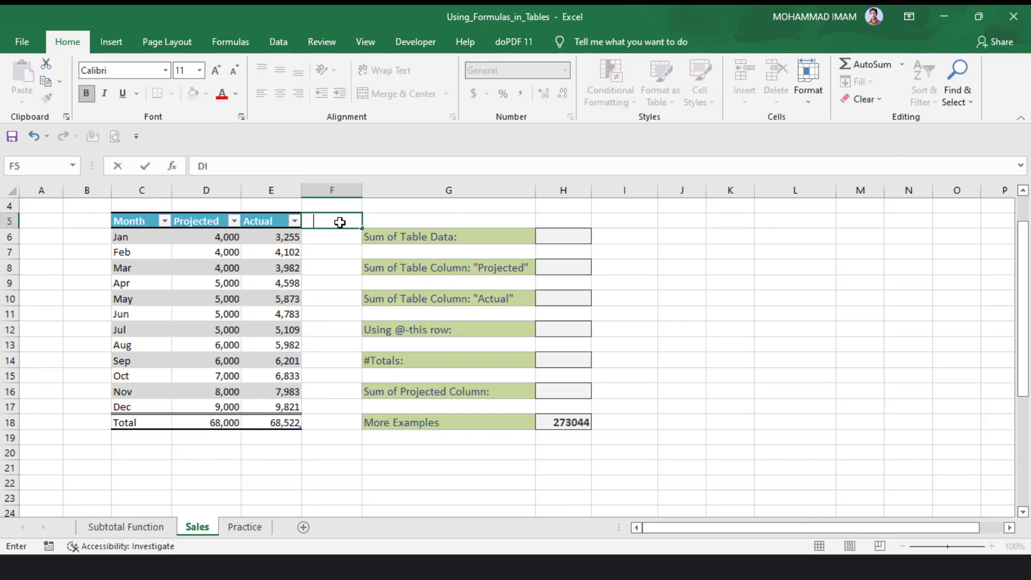
pyautogui.write('FFERANCE')
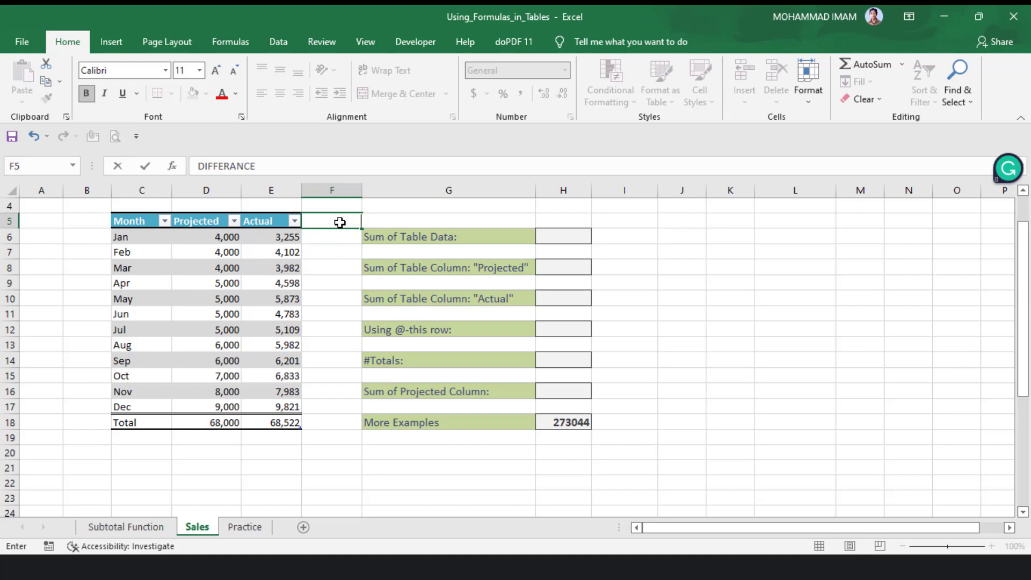
pyautogui.press('Return')
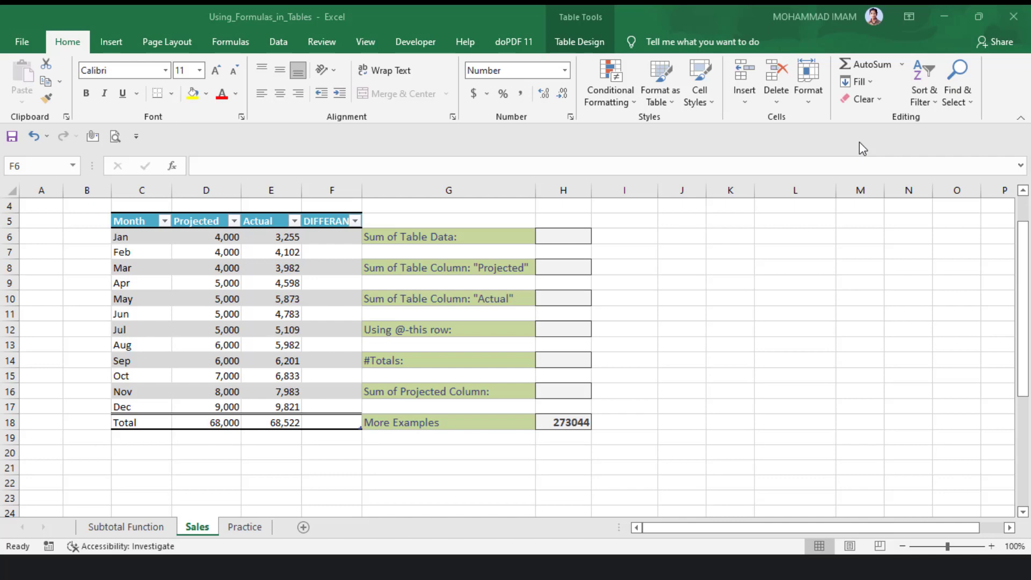
pyautogui.click(330, 235)
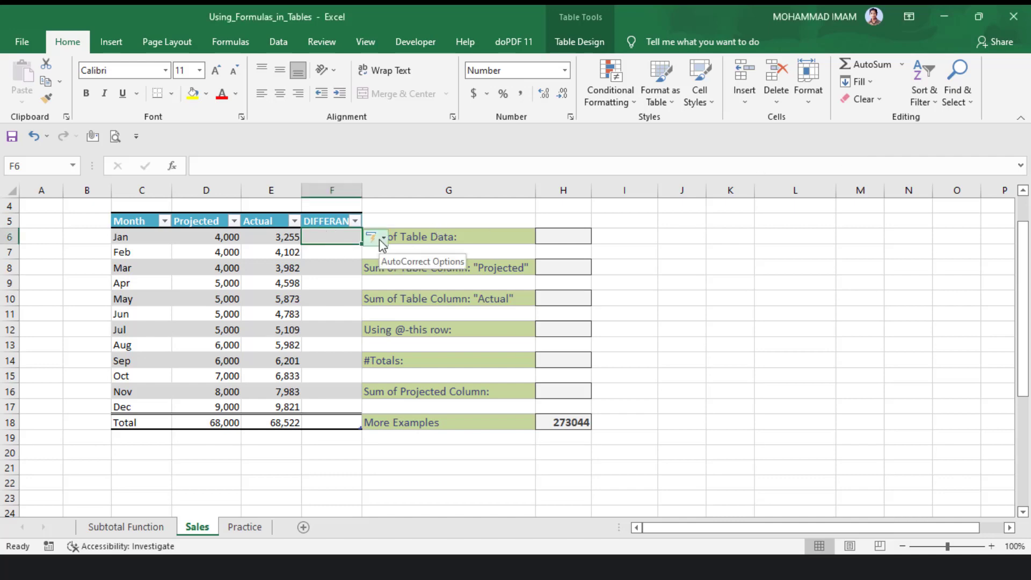
pyautogui.write('=')
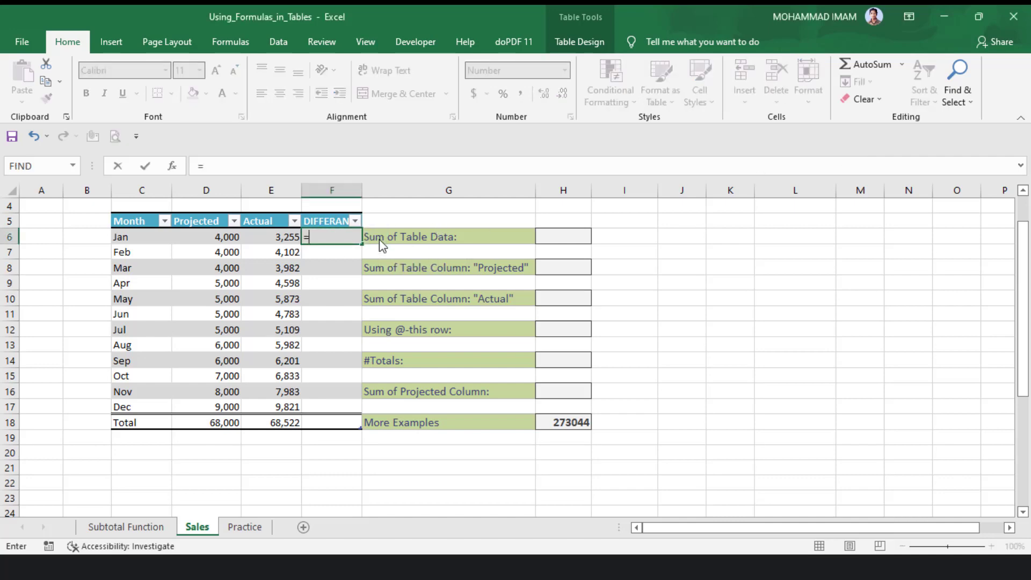
pyautogui.click(281, 237)
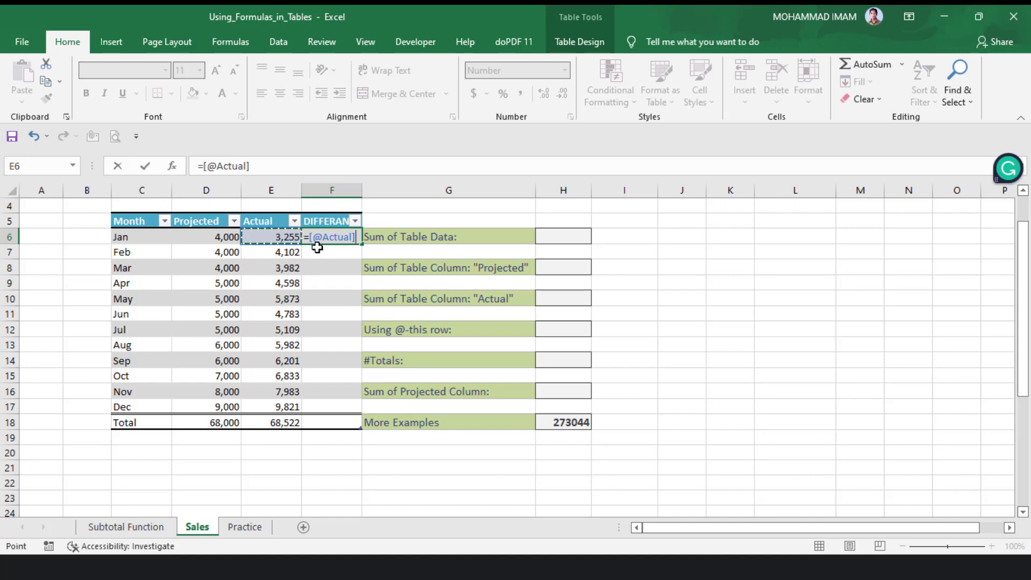
pyautogui.click(289, 255)
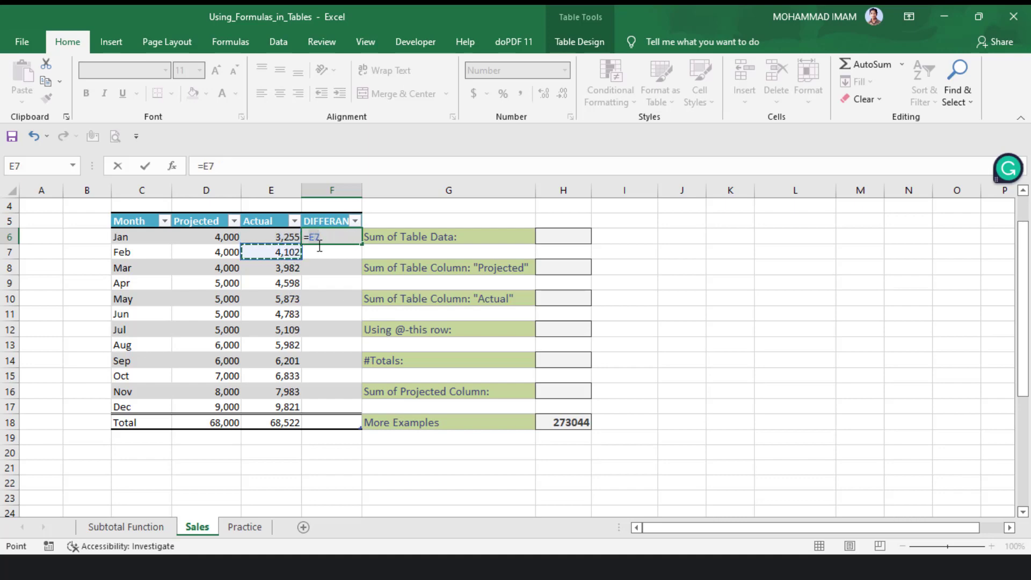
pyautogui.click(289, 237)
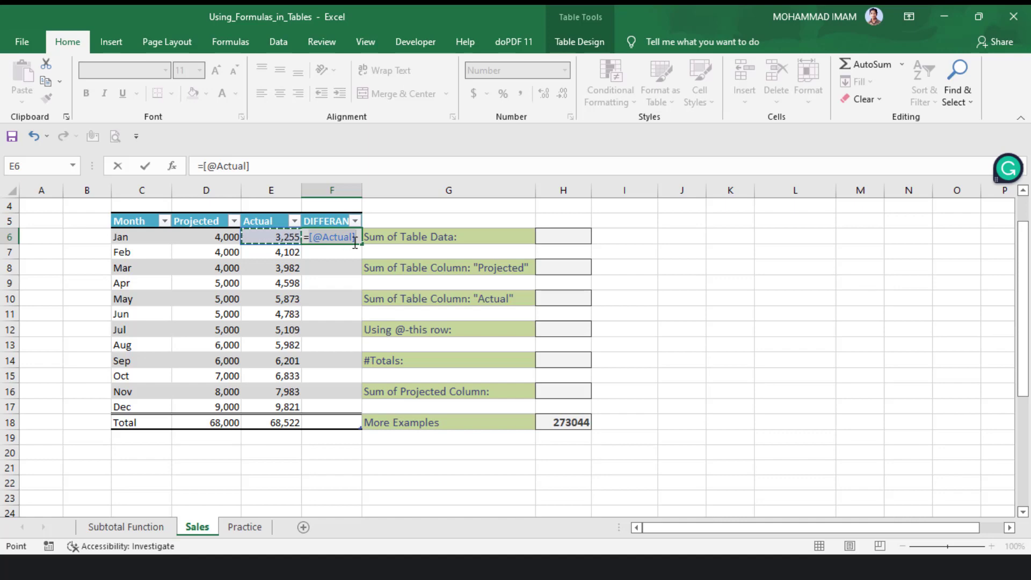
pyautogui.write('-')
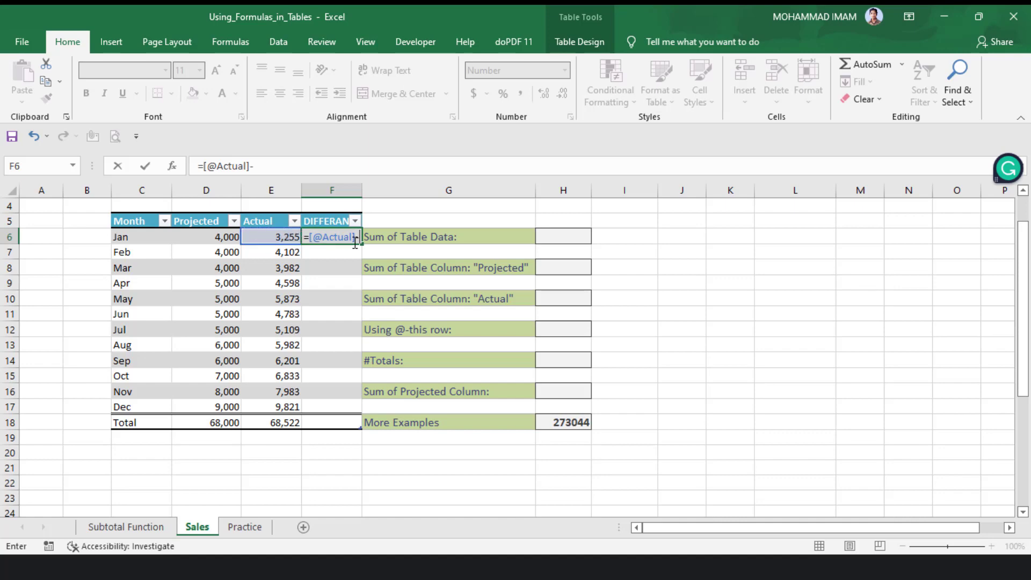
pyautogui.press('Left')
pyautogui.press('Left')
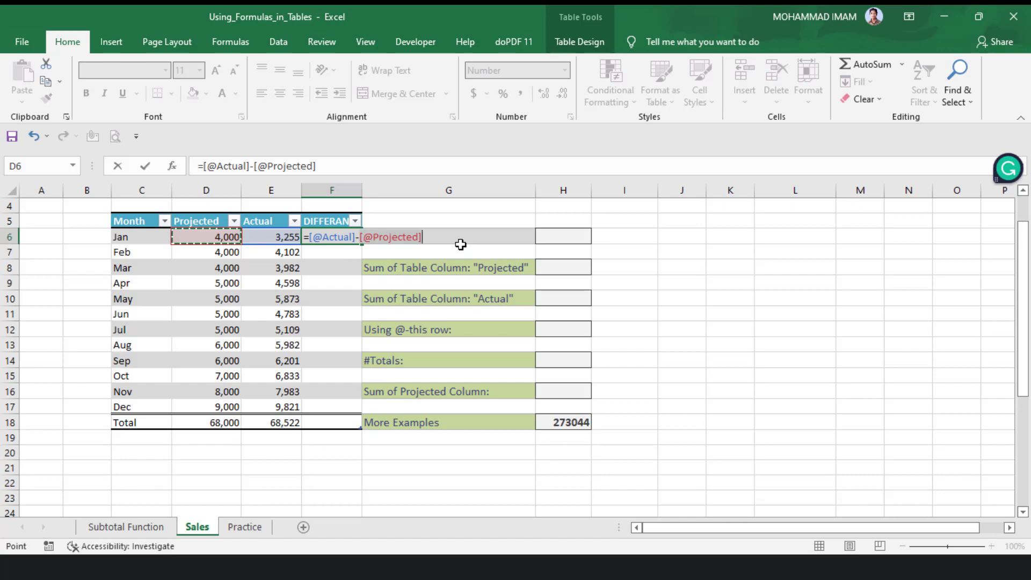
pyautogui.hotkey('ctrl', 'Return')
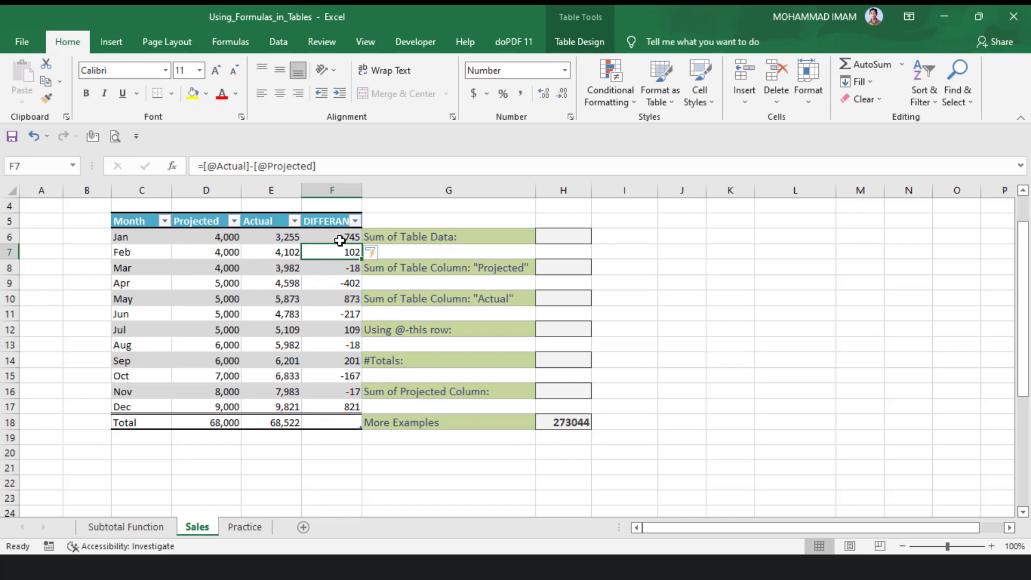
# Review the calculated column's AutoCorrect choices and the AutoCorrect settings in the proofing options, leaving them as they are.
pyautogui.click(376, 254)
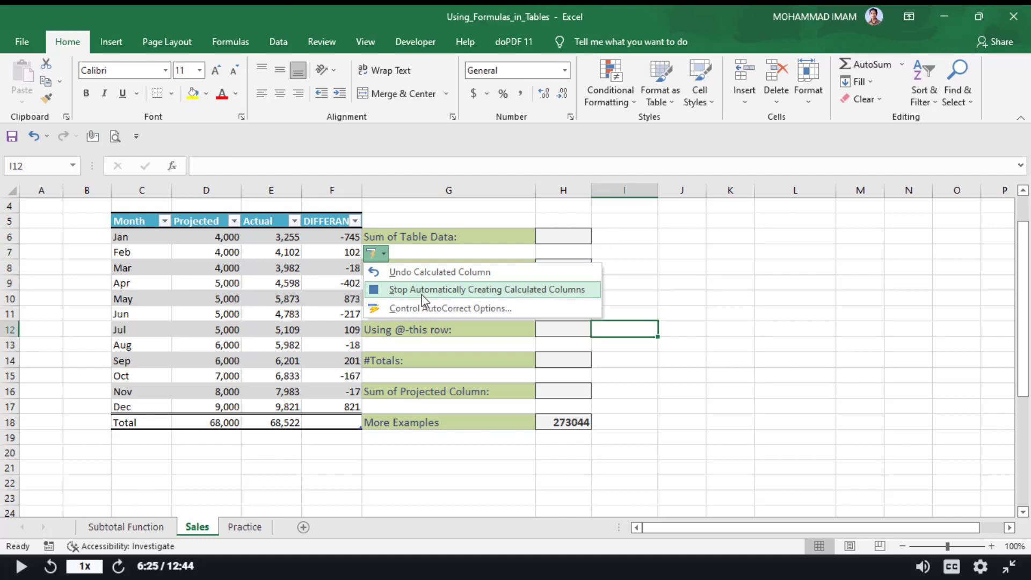
pyautogui.click(328, 283)
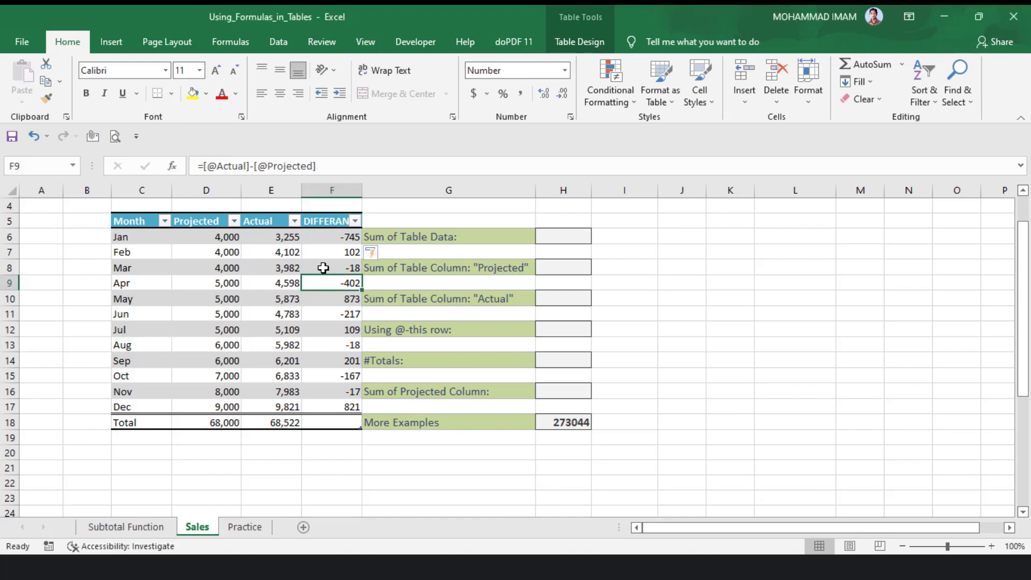
pyautogui.click(24, 37)
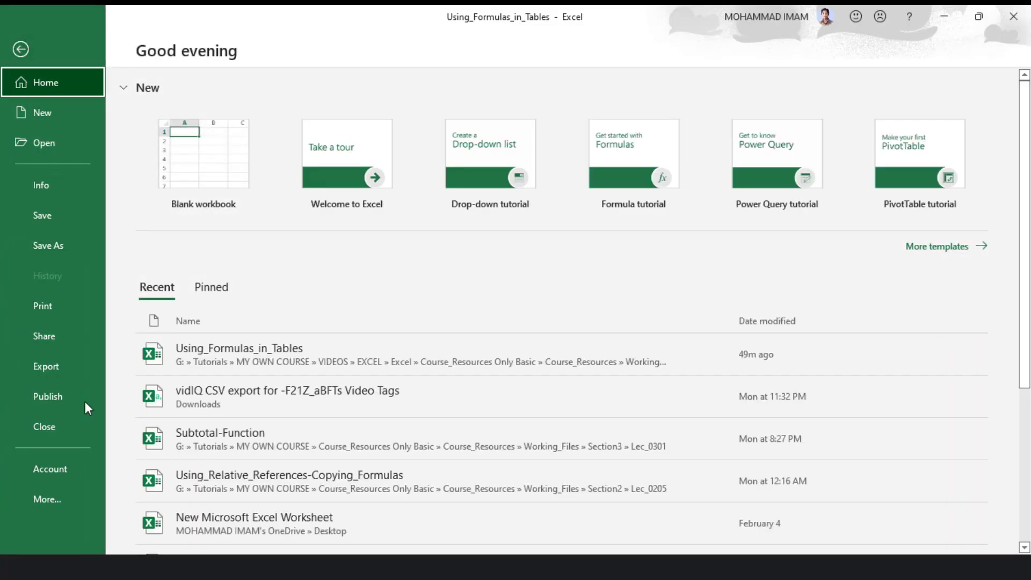
pyautogui.click(43, 501)
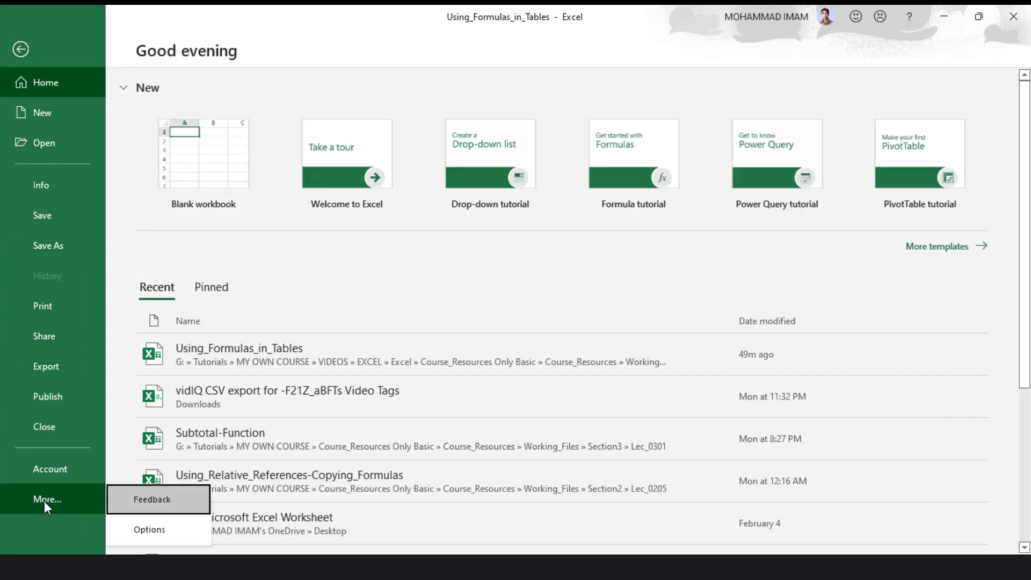
pyautogui.click(153, 530)
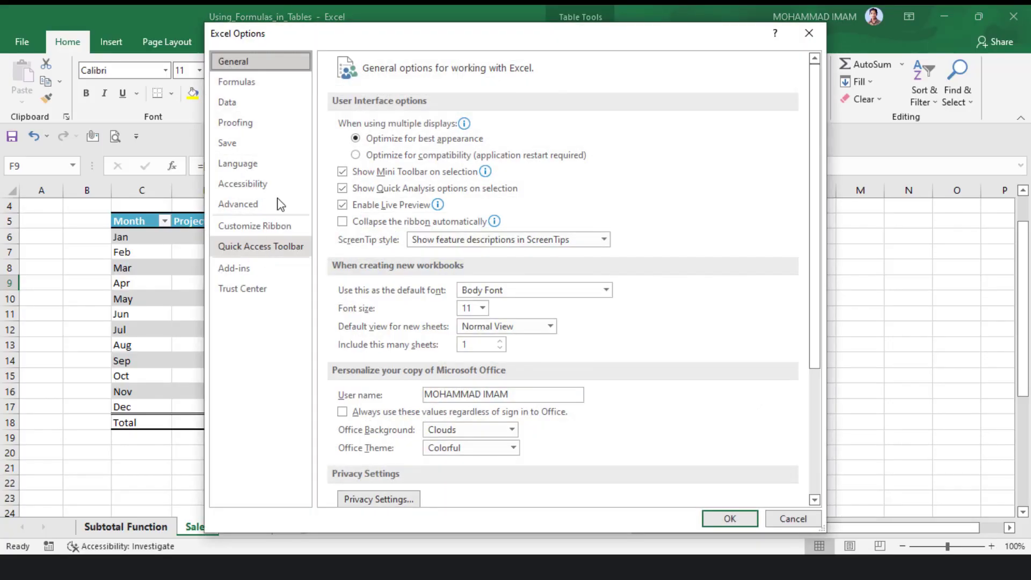
pyautogui.click(255, 122)
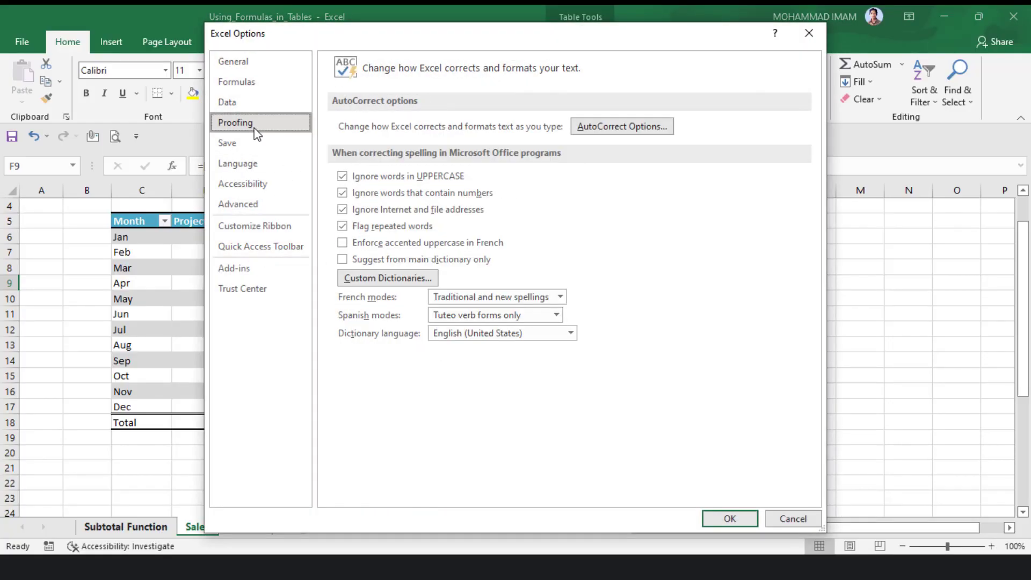
pyautogui.click(589, 133)
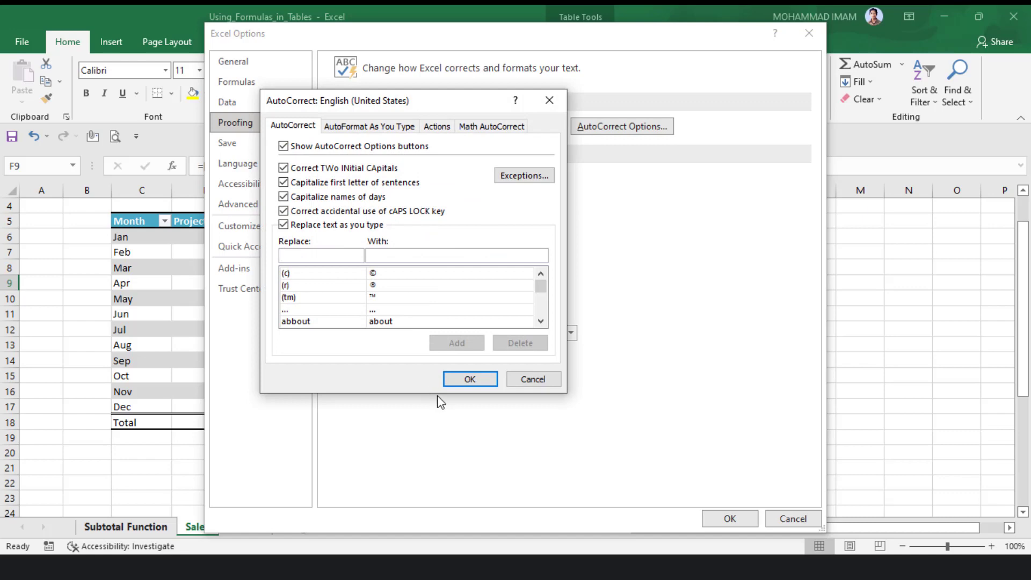
pyautogui.moveTo(424, 106); pyautogui.dragTo(413, 82)
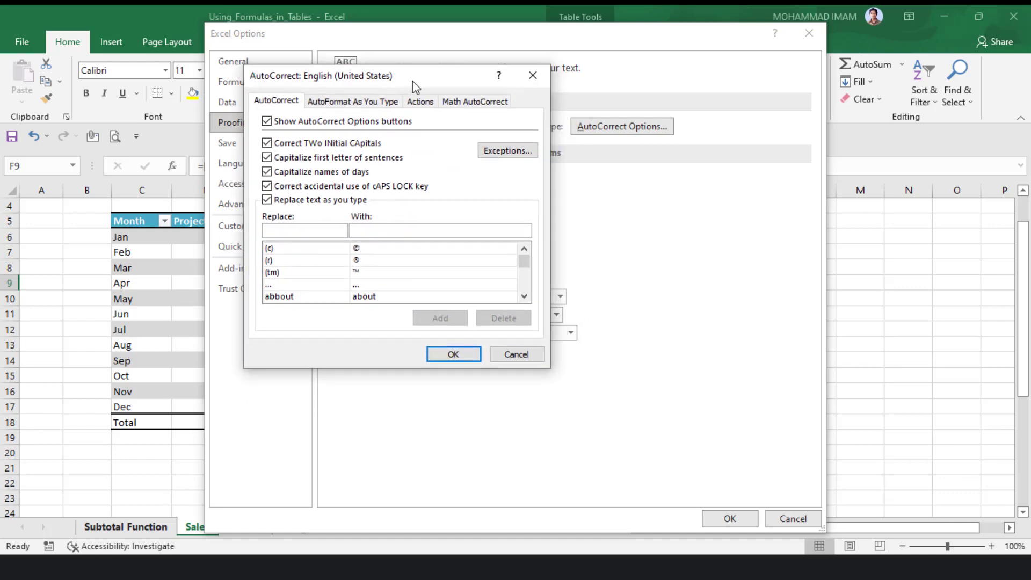
pyautogui.click(461, 360)
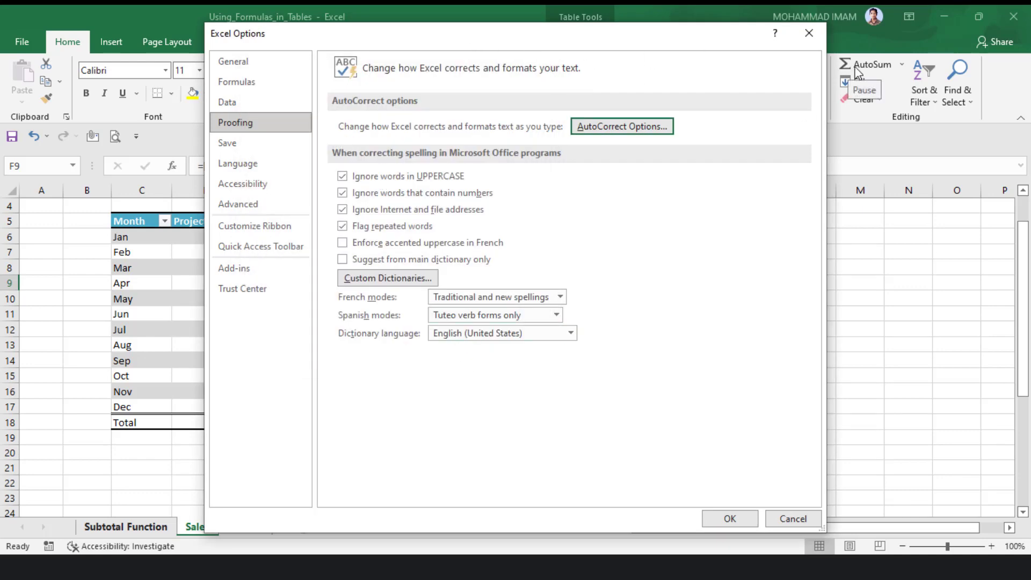
pyautogui.click(858, 73)
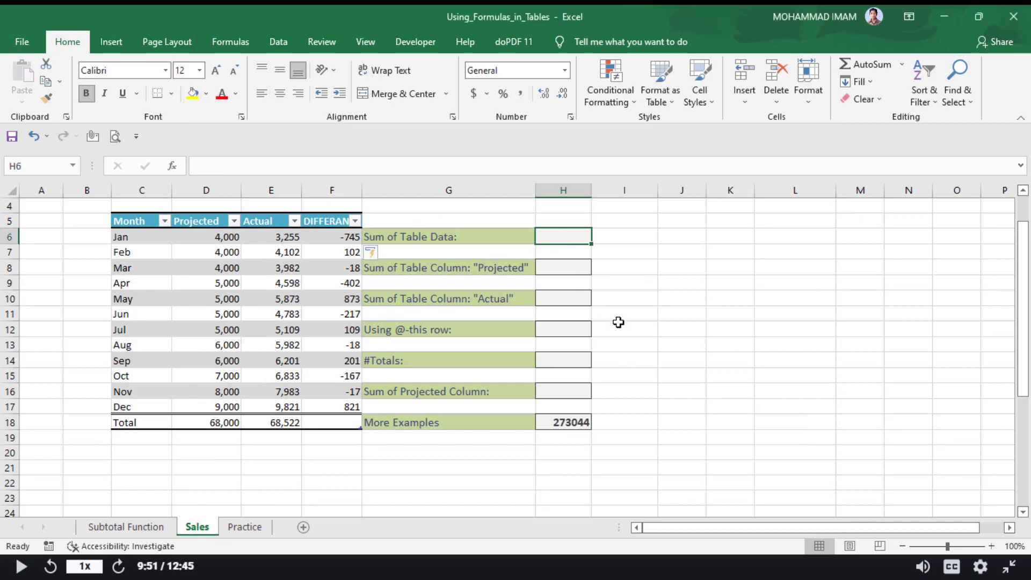
# Enter =SUM(Sales_Table_One) in H6 to sum all the table data.
pyautogui.moveTo(433, 236); pyautogui.dragTo(537, 416)
pyautogui.click(663, 407)
pyautogui.click(569, 237)
pyautogui.write('=')
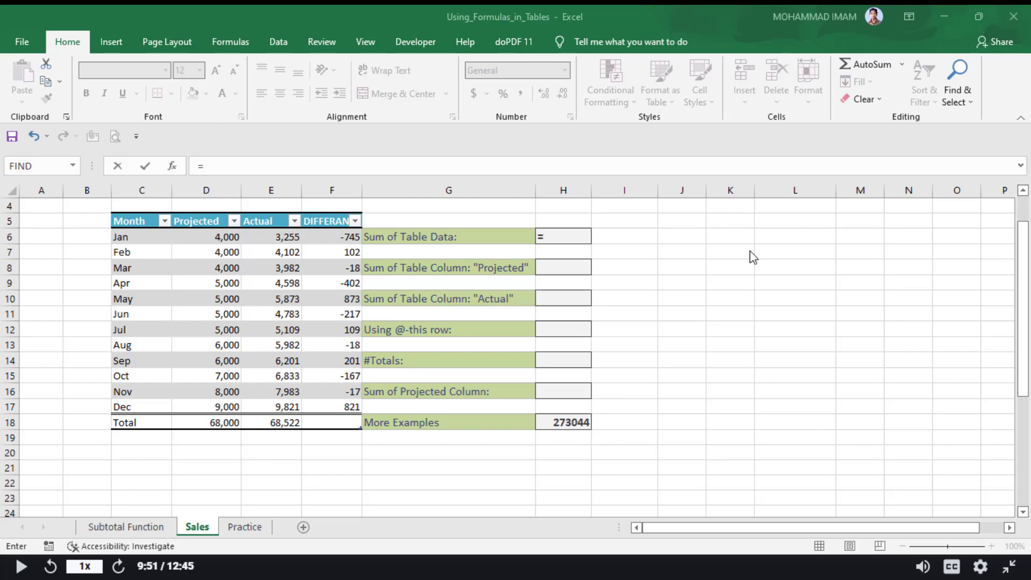
pyautogui.click(568, 236)
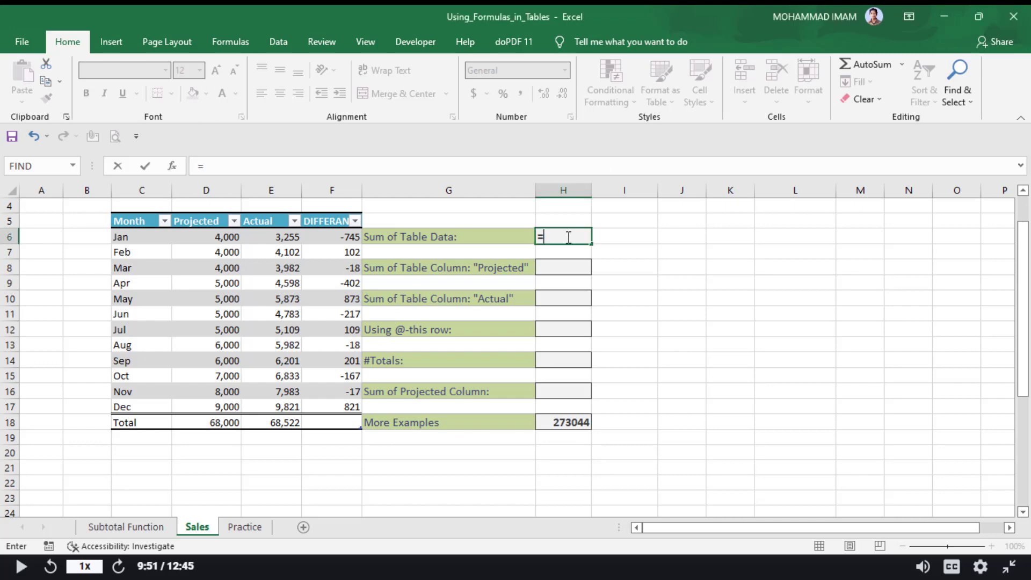
pyautogui.write('SUB')
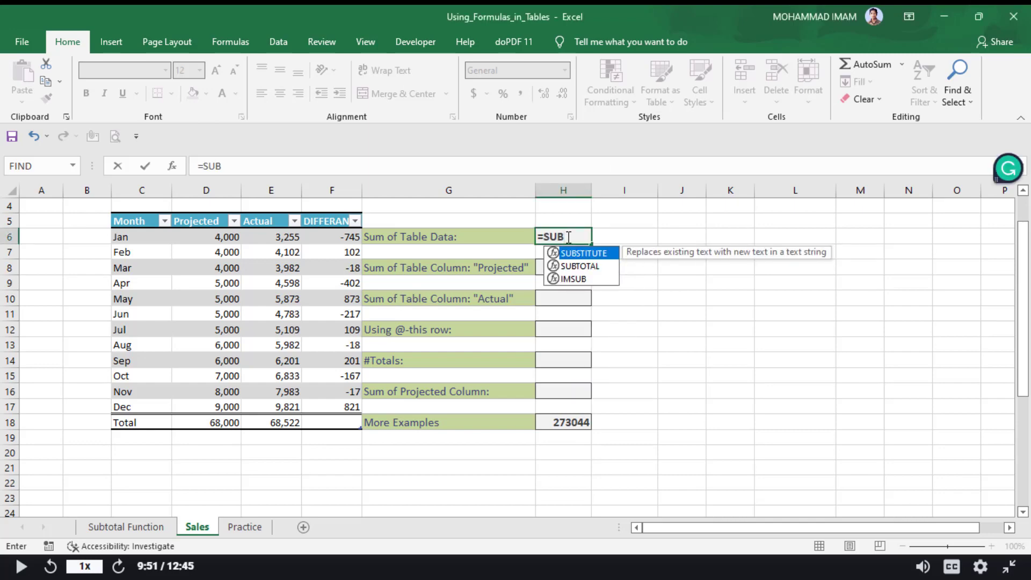
pyautogui.write('(')
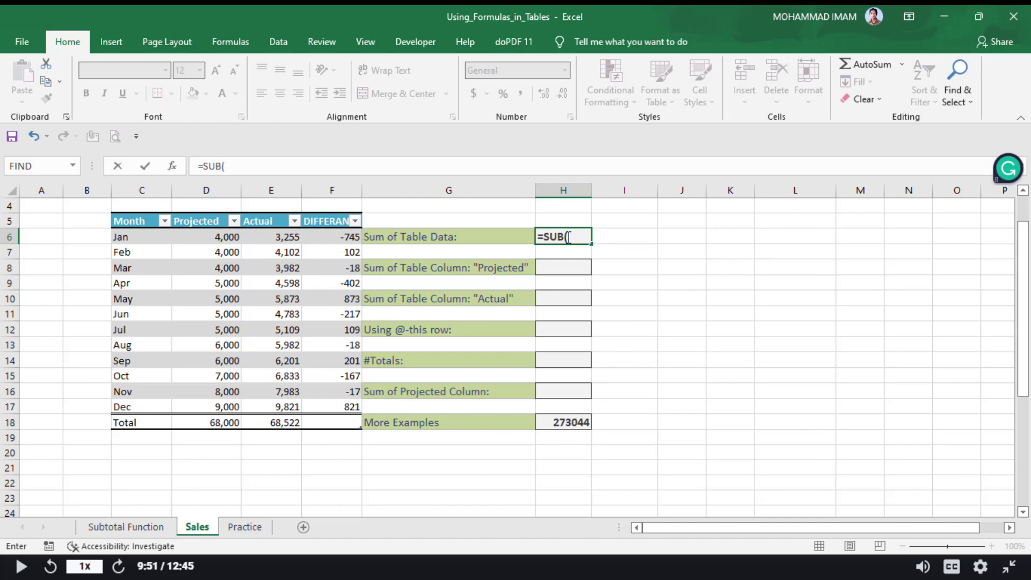
pyautogui.press('F2')
pyautogui.press('Left')
pyautogui.press('BackSpace')
pyautogui.write('M')
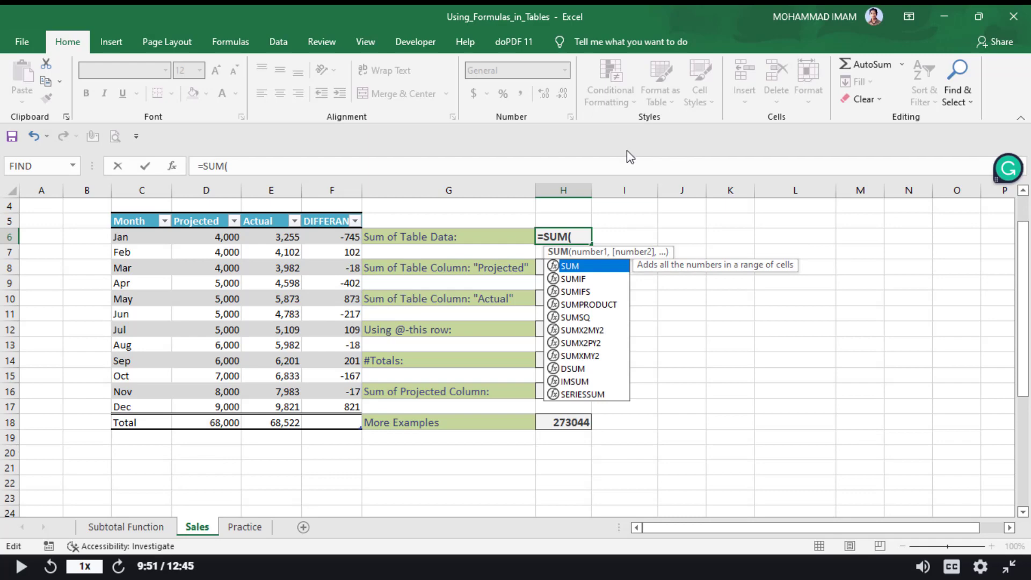
pyautogui.press('Right')
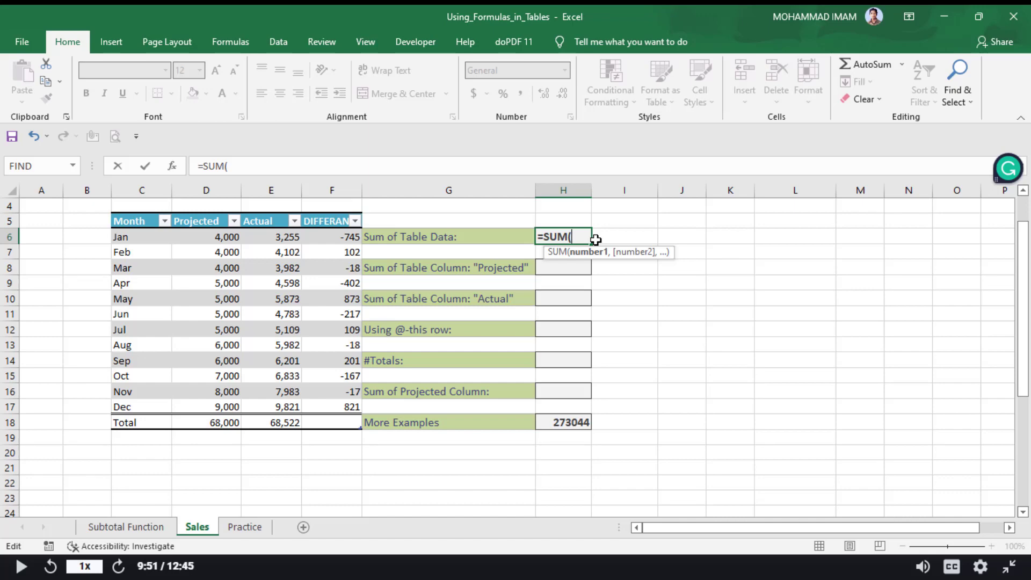
pyautogui.write('S')
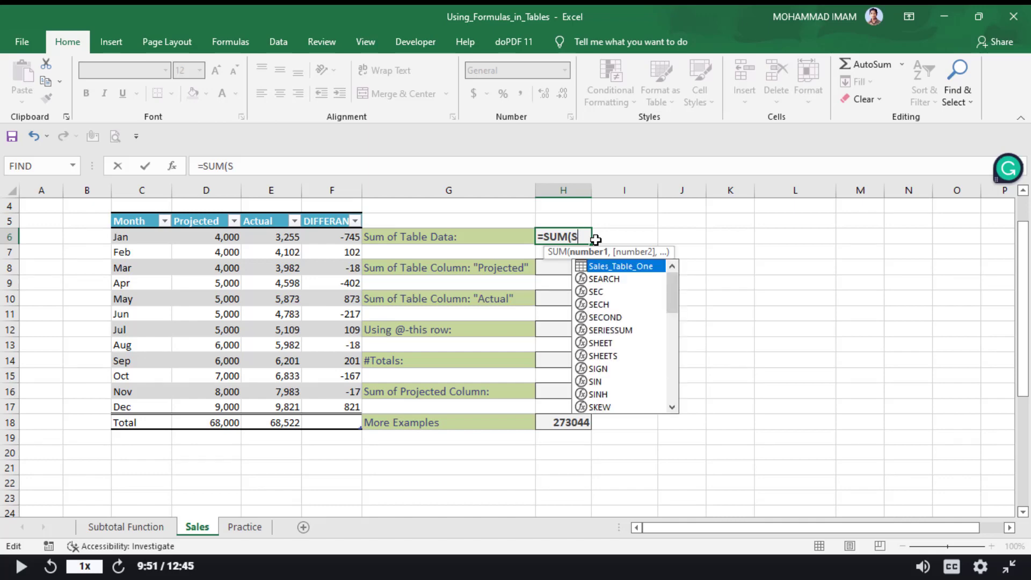
pyautogui.doubleClick(655, 270)
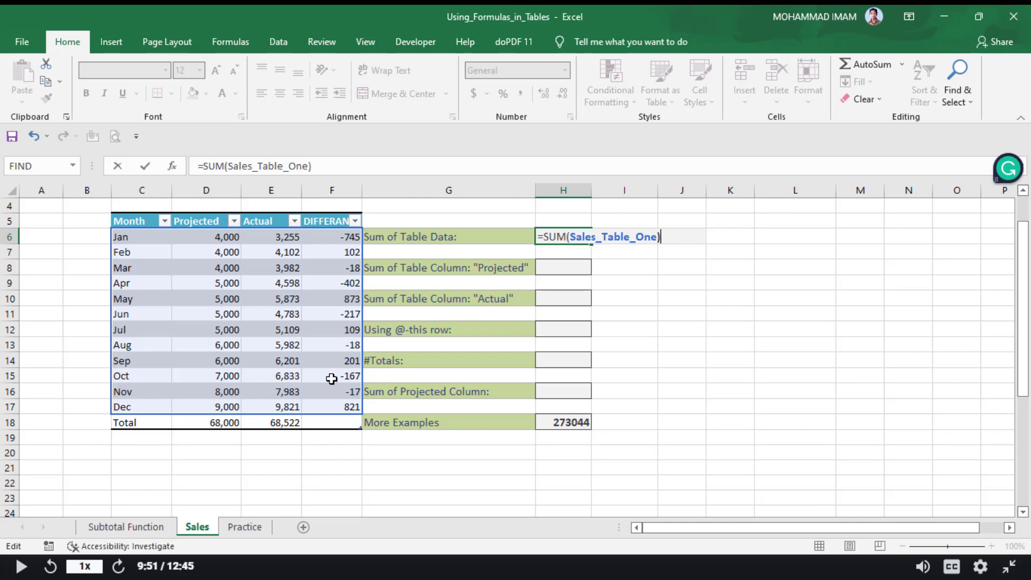
pyautogui.press('Return')
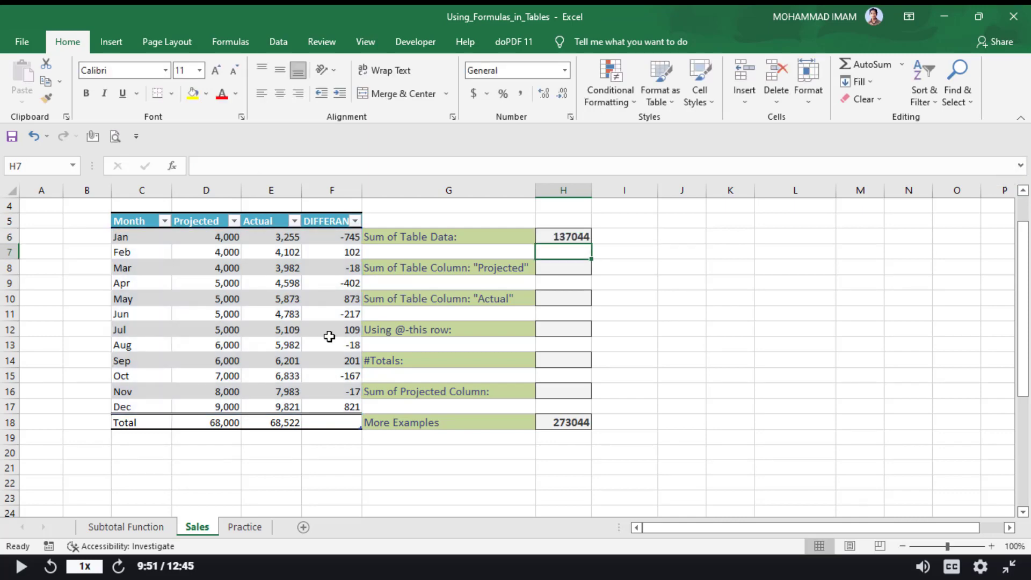
pyautogui.click(585, 235)
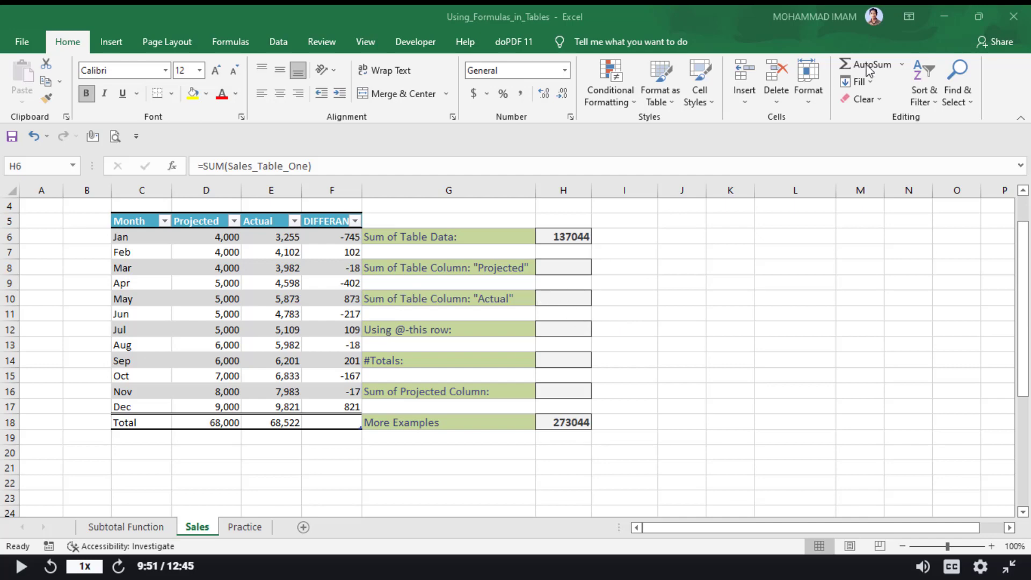
# Sum the table's Projected column in H8 using the structured reference Sales_Table_One[Projected].
pyautogui.click(552, 268)
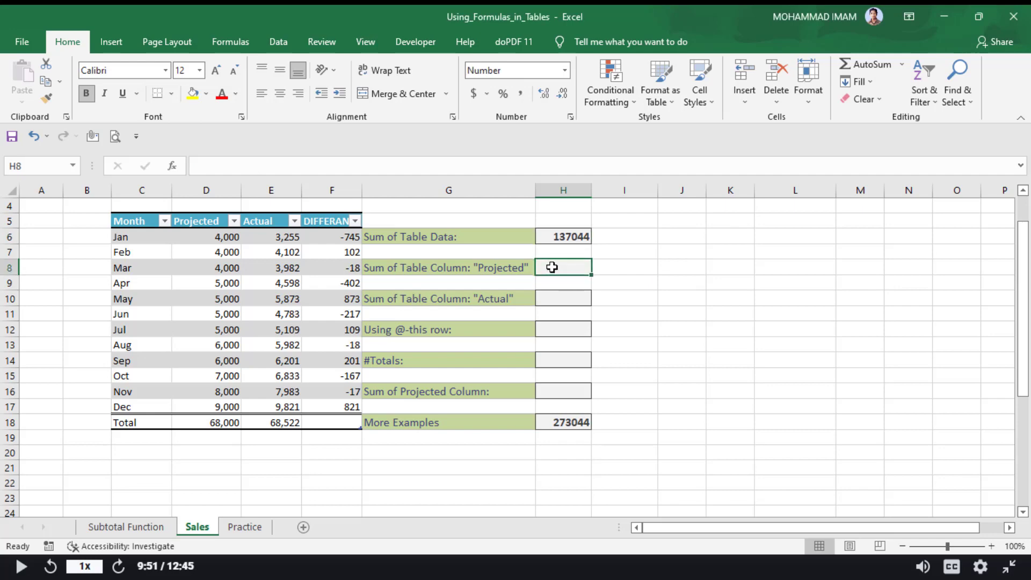
pyautogui.write('=')
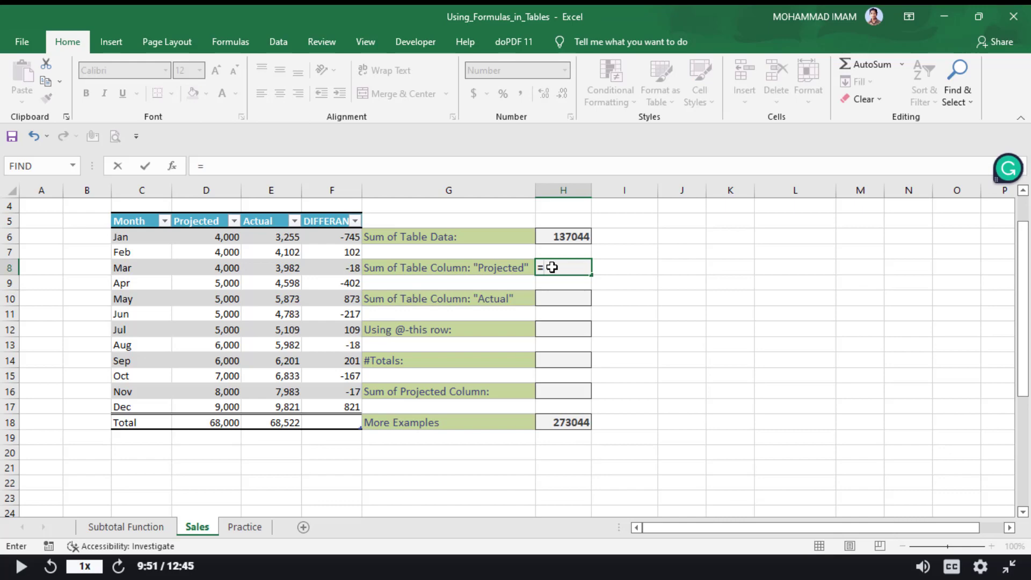
pyautogui.write('SUB')
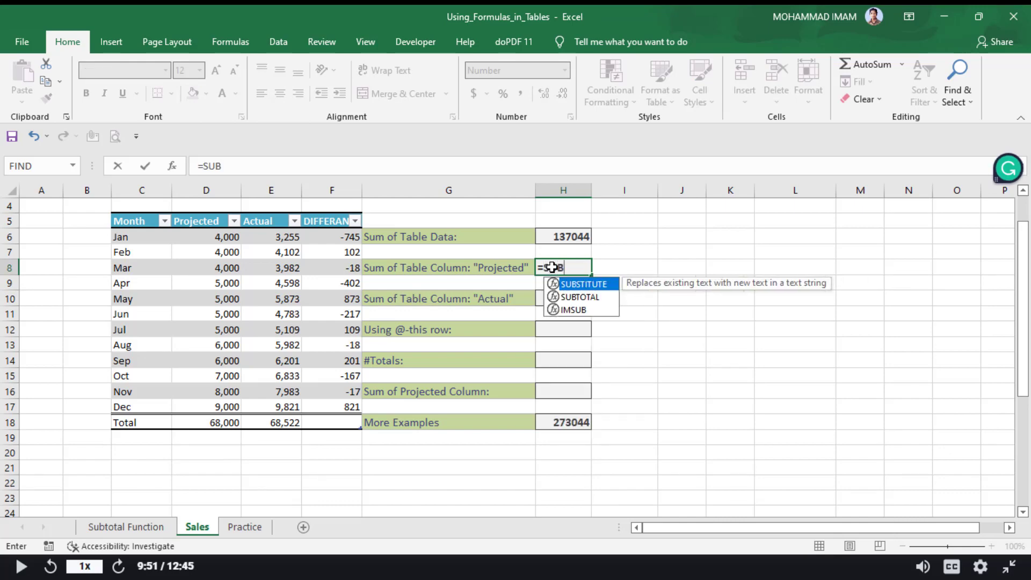
pyautogui.write('(')
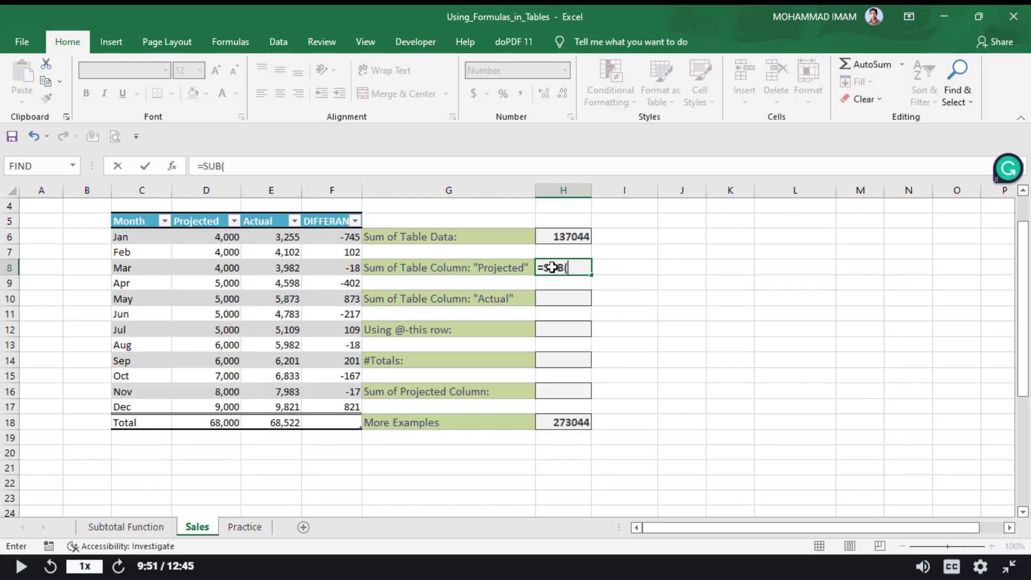
pyautogui.write('S')
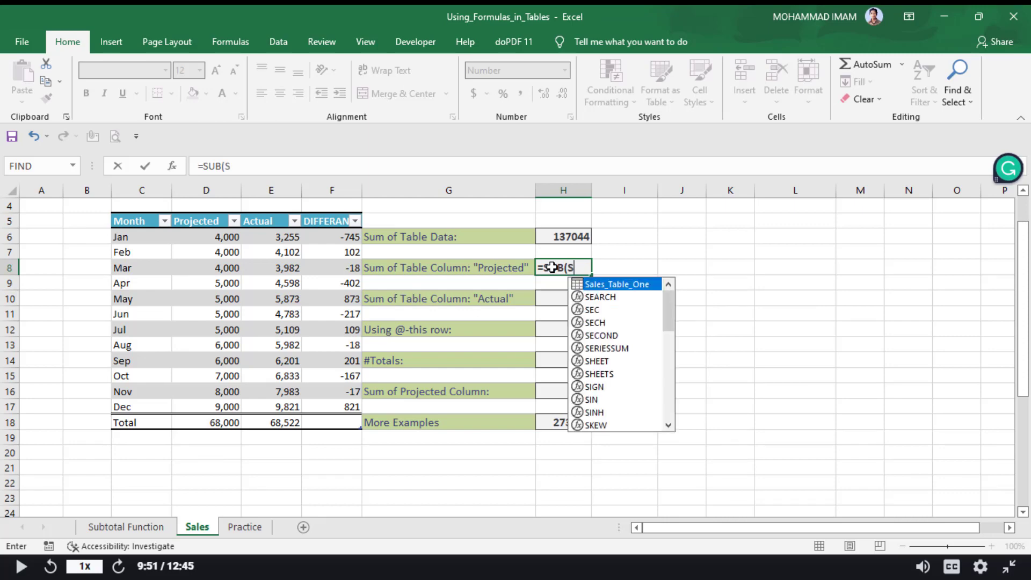
pyautogui.doubleClick(630, 284)
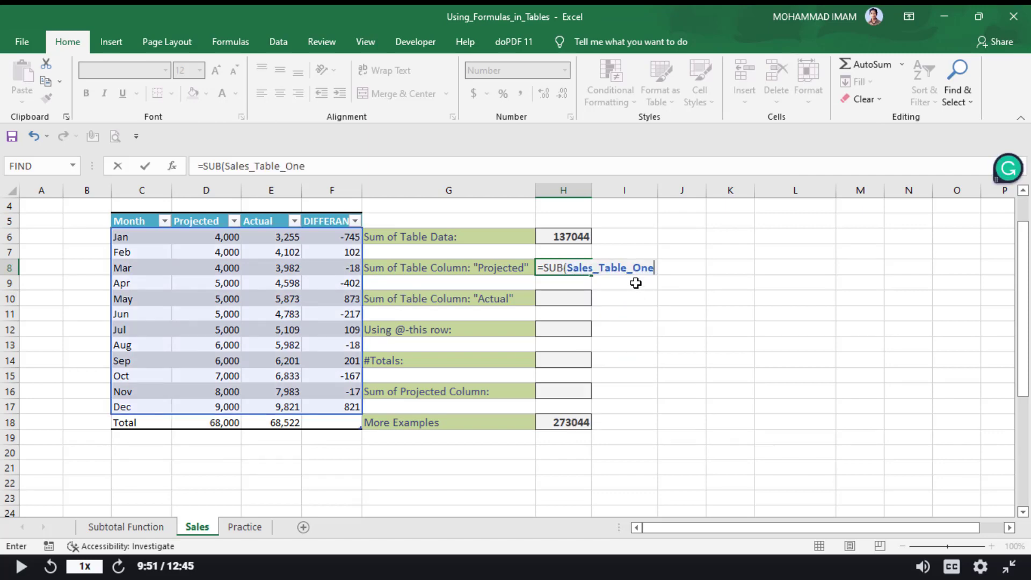
pyautogui.write(',')
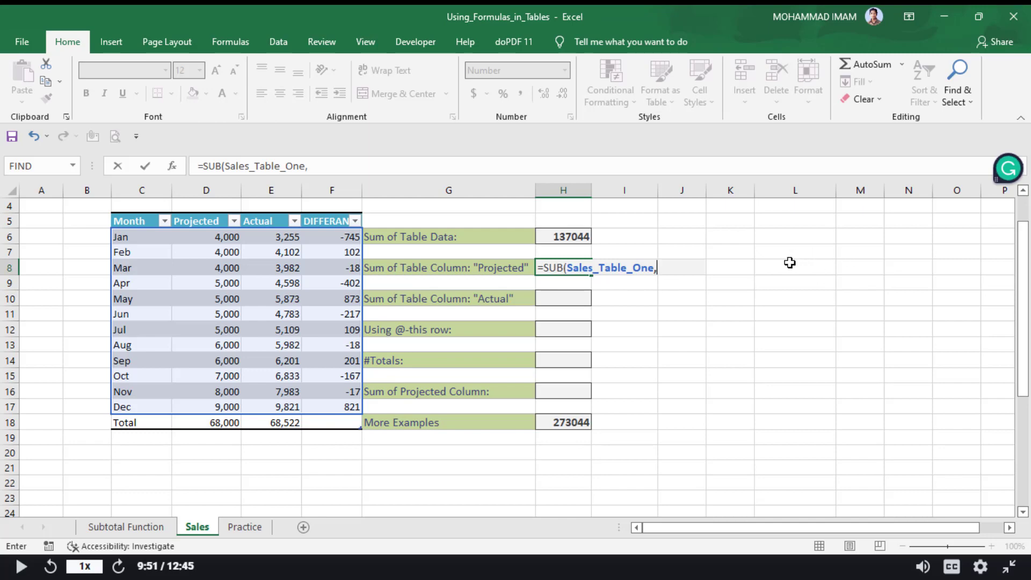
pyautogui.press('BackSpace')
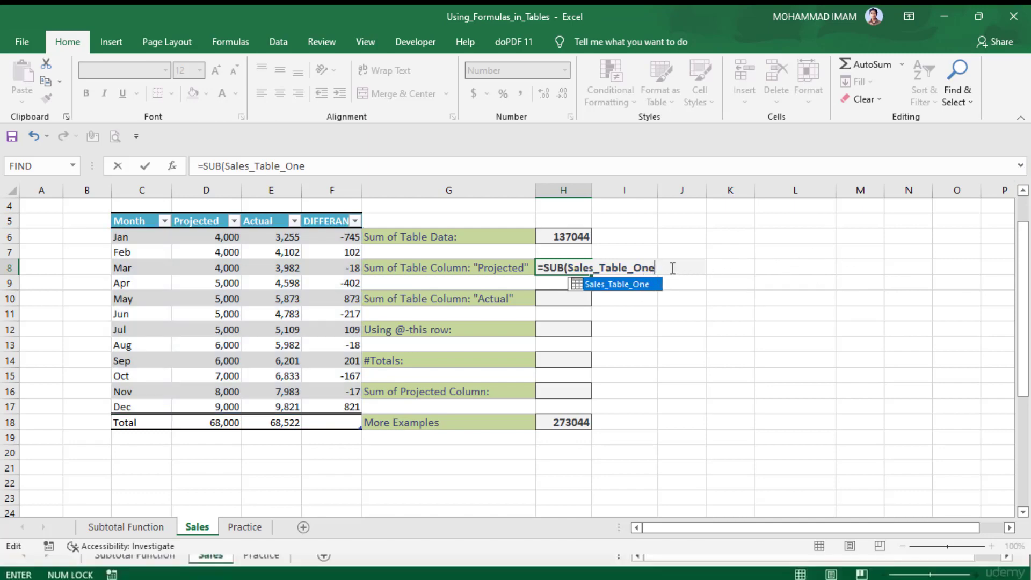
pyautogui.write('[')
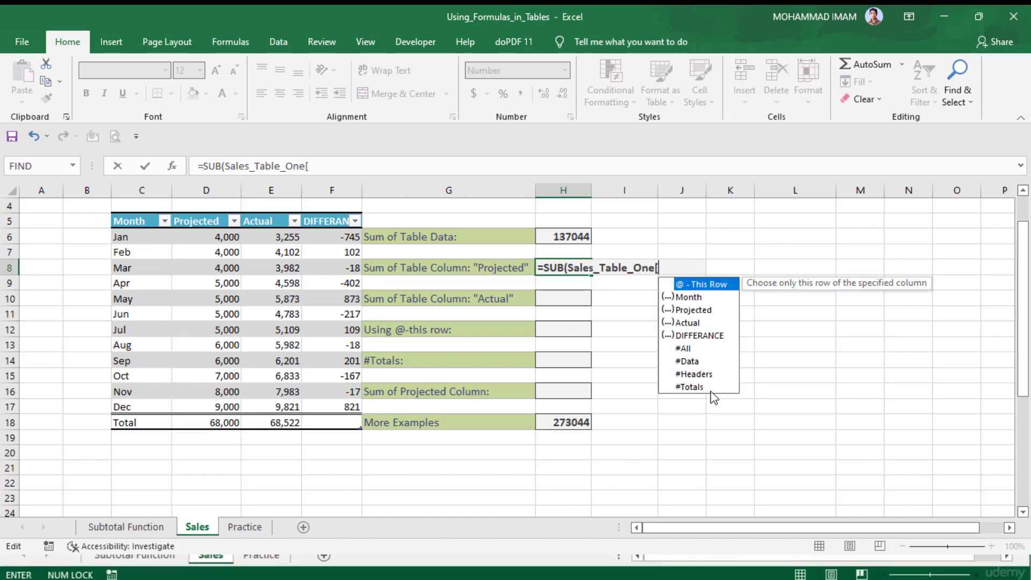
pyautogui.doubleClick(695, 313)
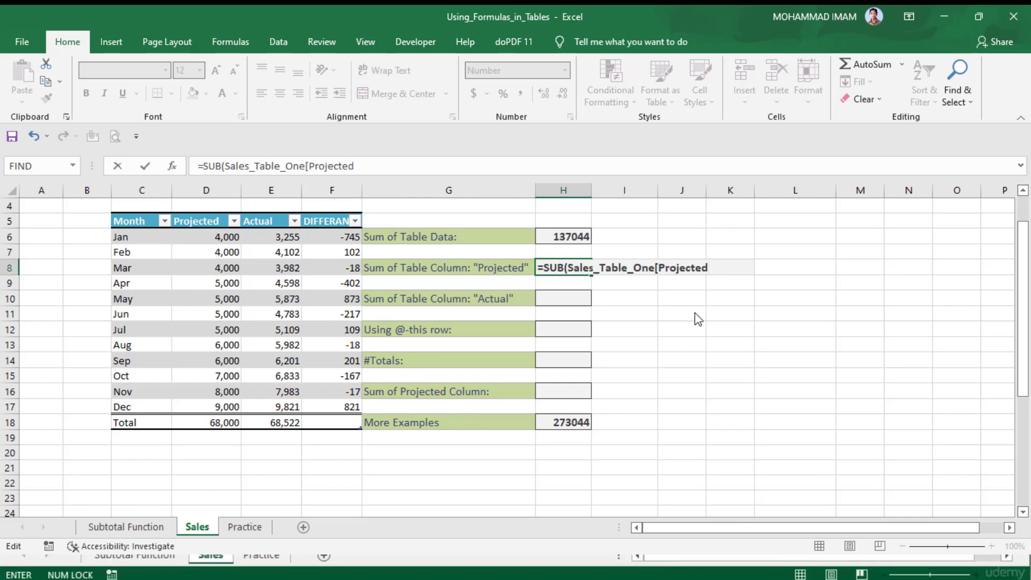
pyautogui.write(']')
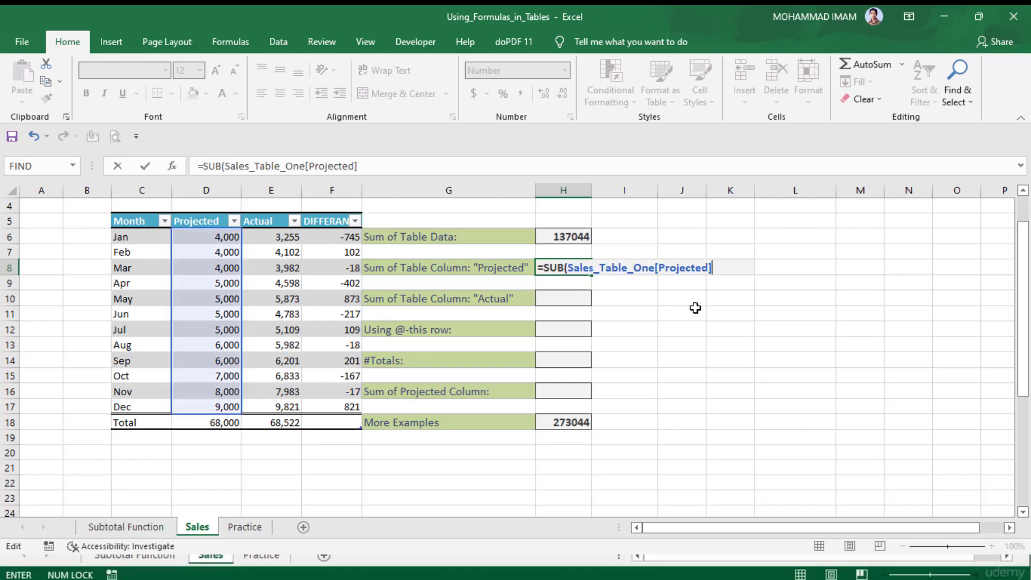
pyautogui.press('Return')
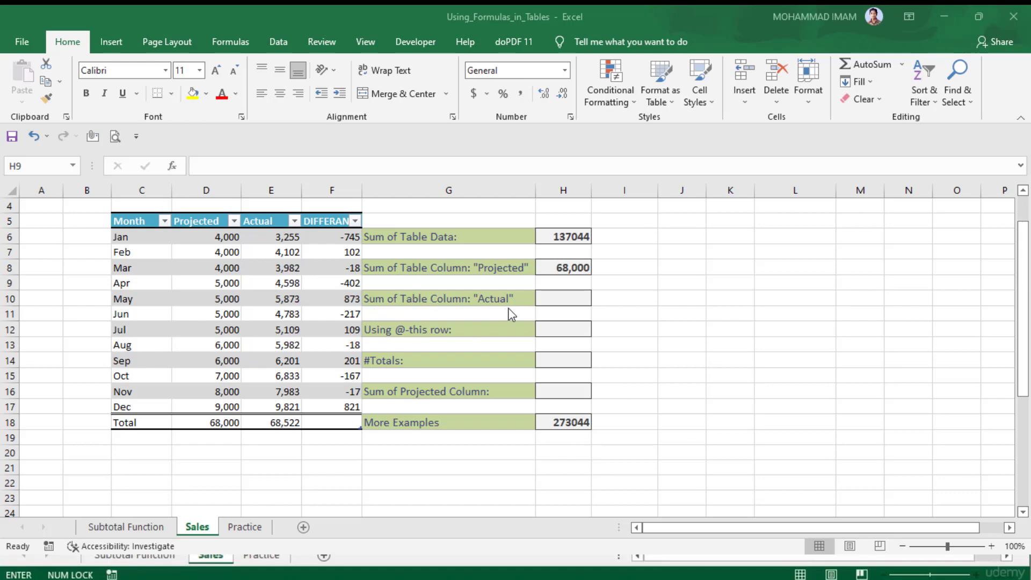
# Enter =SUM(Sales_Table_One[Actual]) in H10 to sum the table's Actual column, and check the resulting formula.
pyautogui.click(568, 299)
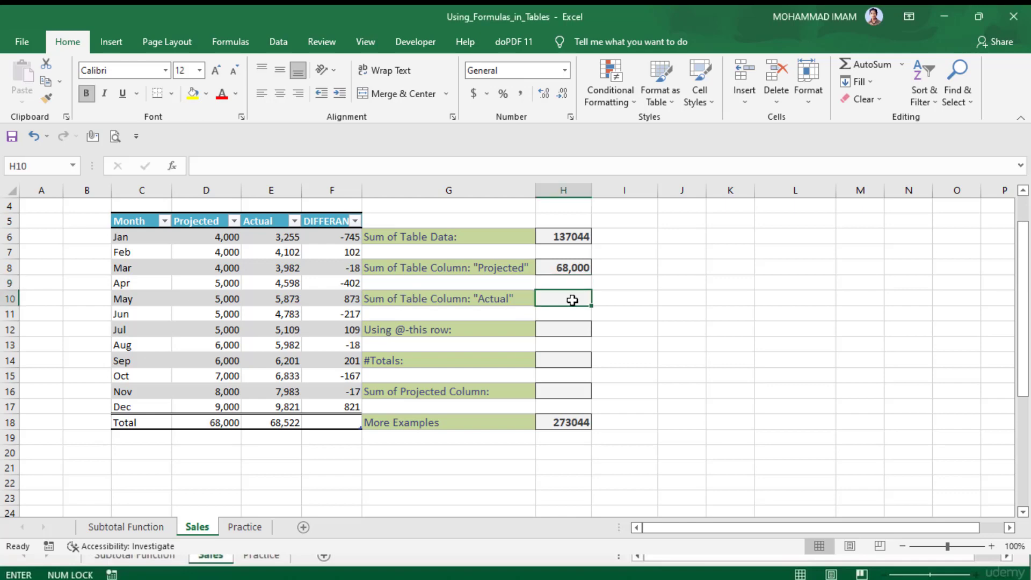
pyautogui.write('=SUM')
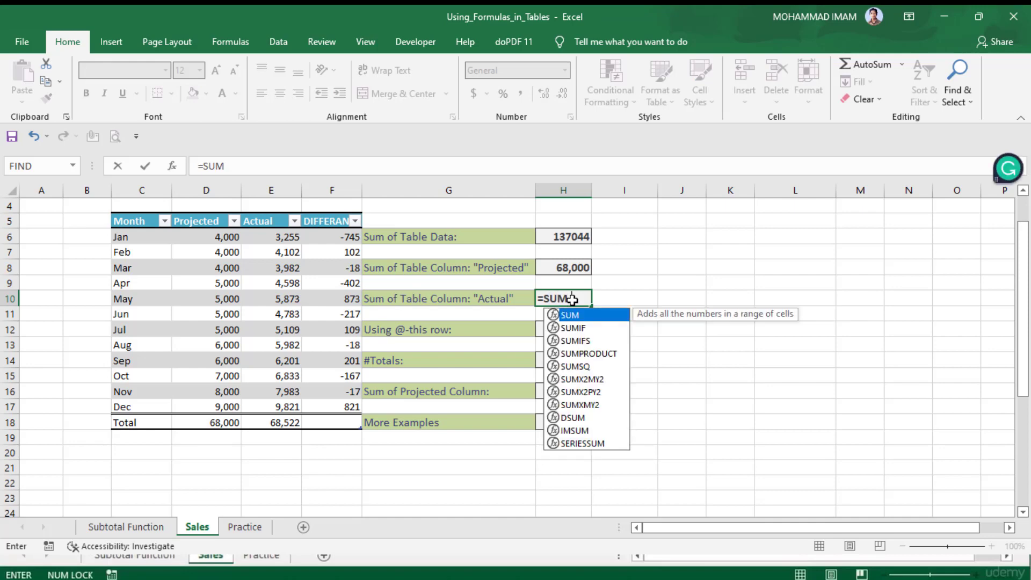
pyautogui.write('()')
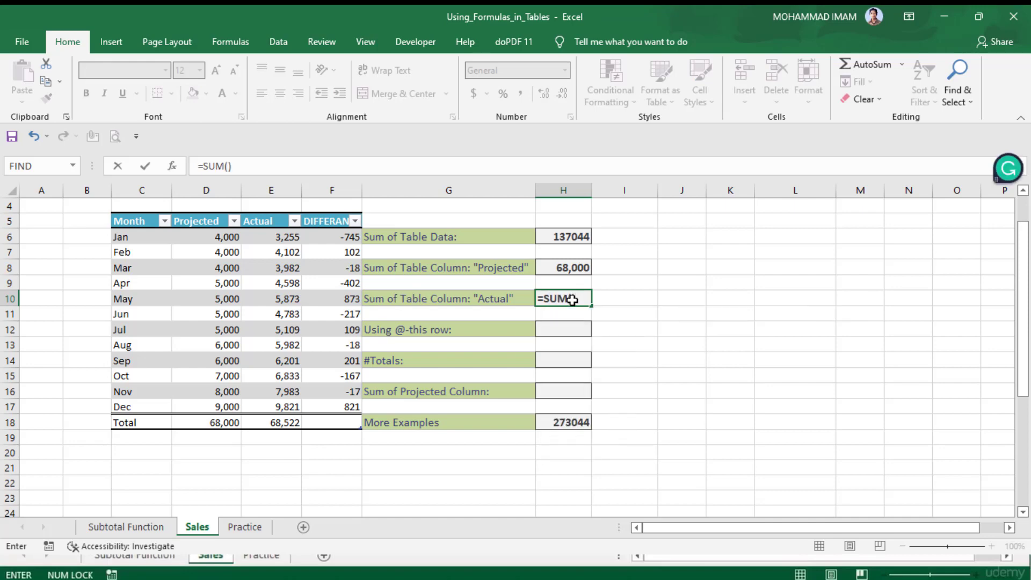
pyautogui.press('BackSpace')
pyautogui.write('SA')
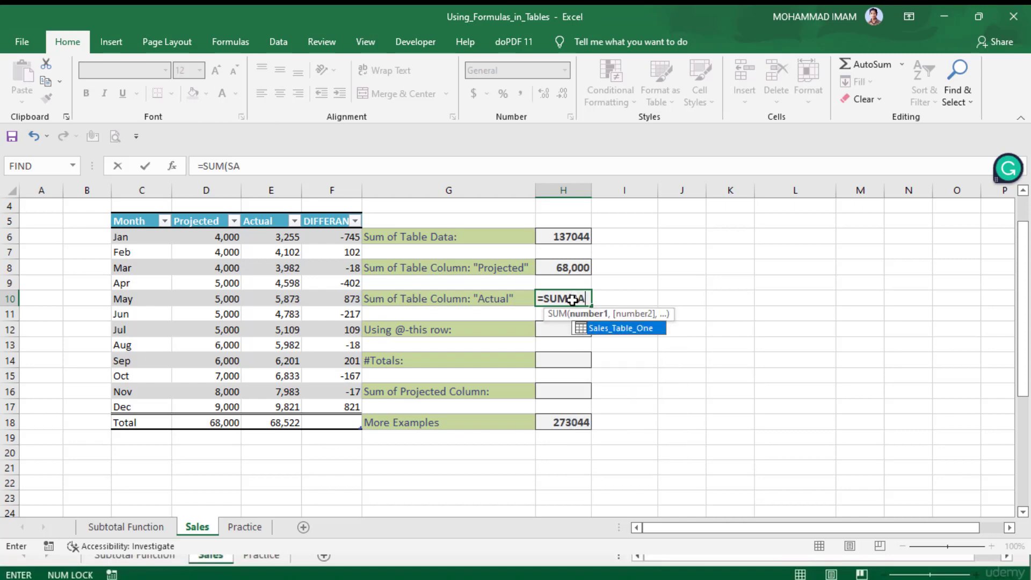
pyautogui.doubleClick(616, 330)
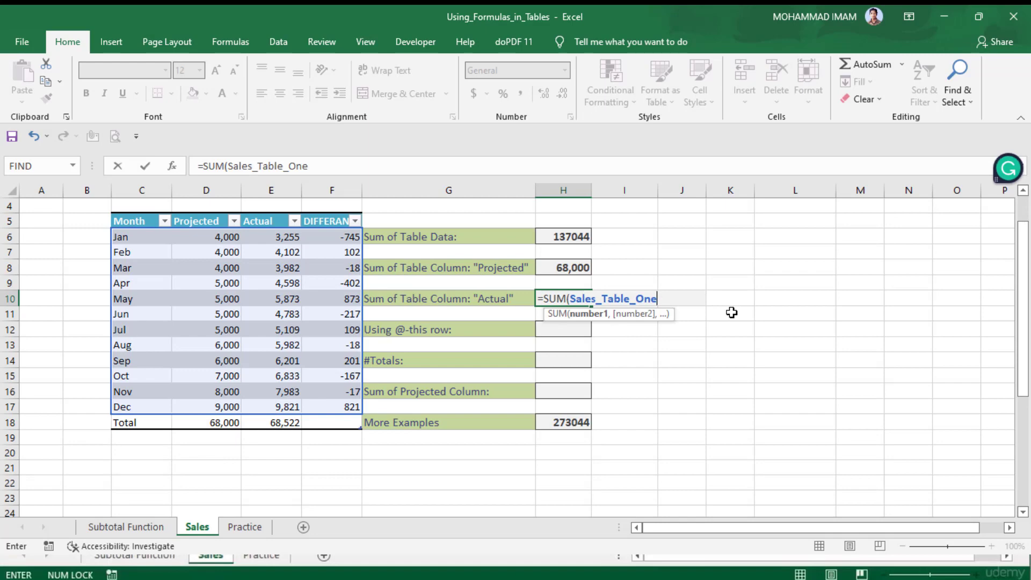
pyautogui.write('[')
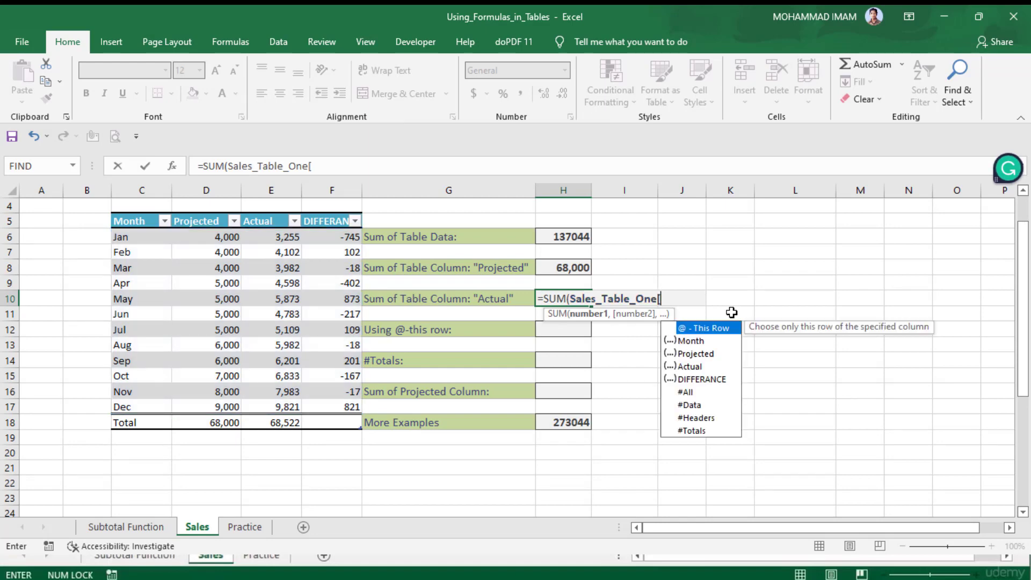
pyautogui.doubleClick(698, 369)
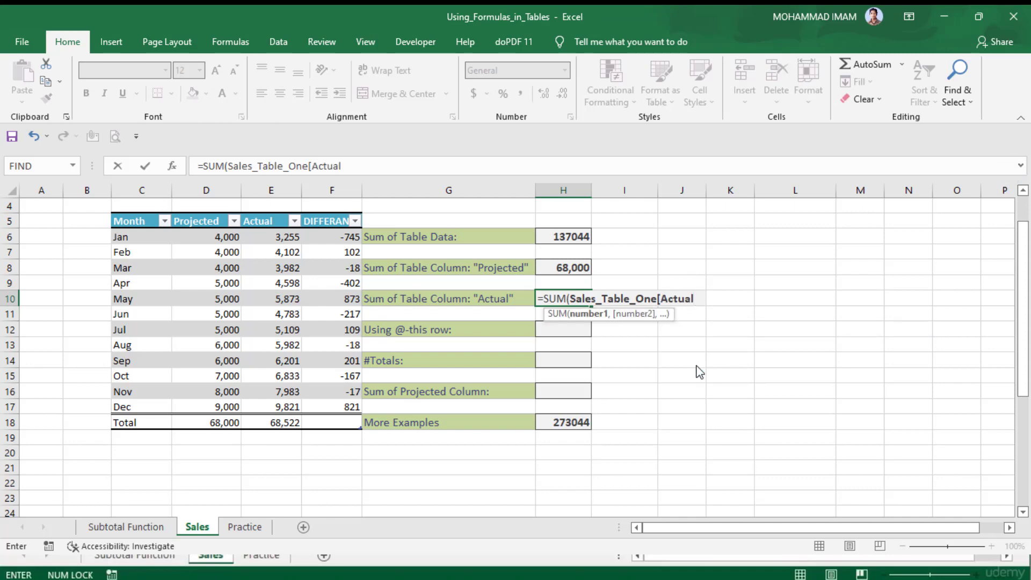
pyautogui.write(']')
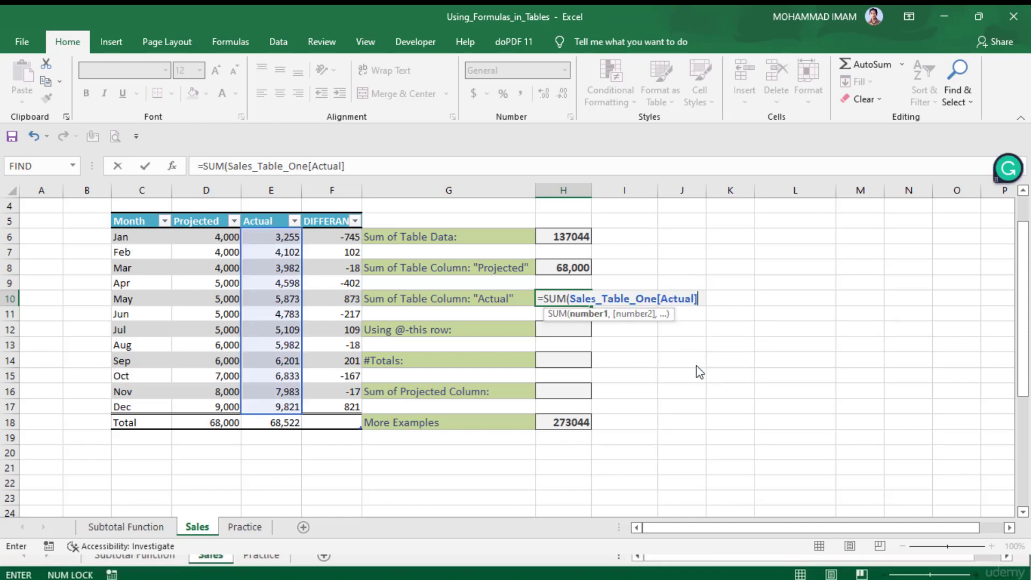
pyautogui.press('Return')
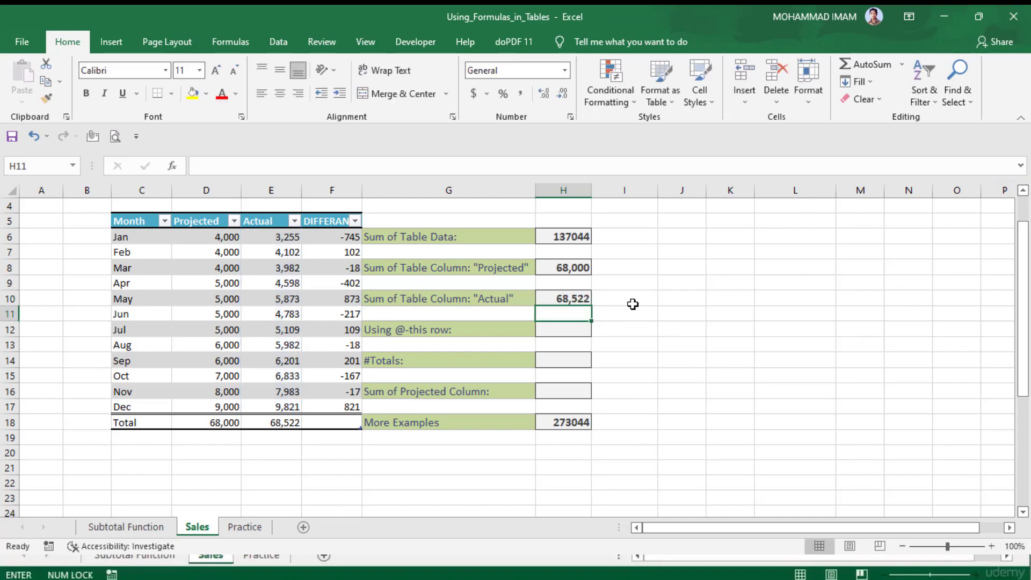
pyautogui.click(573, 299)
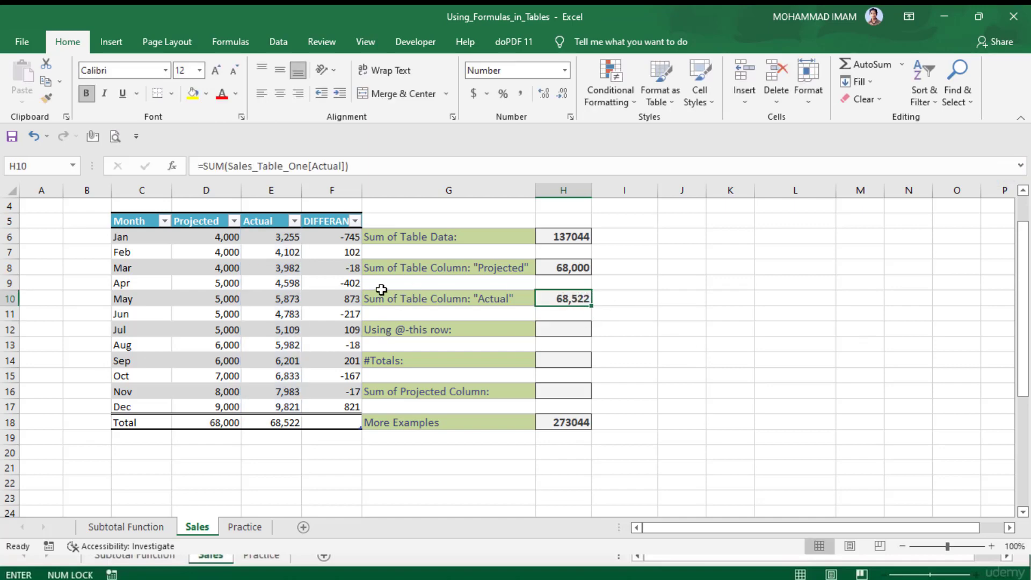
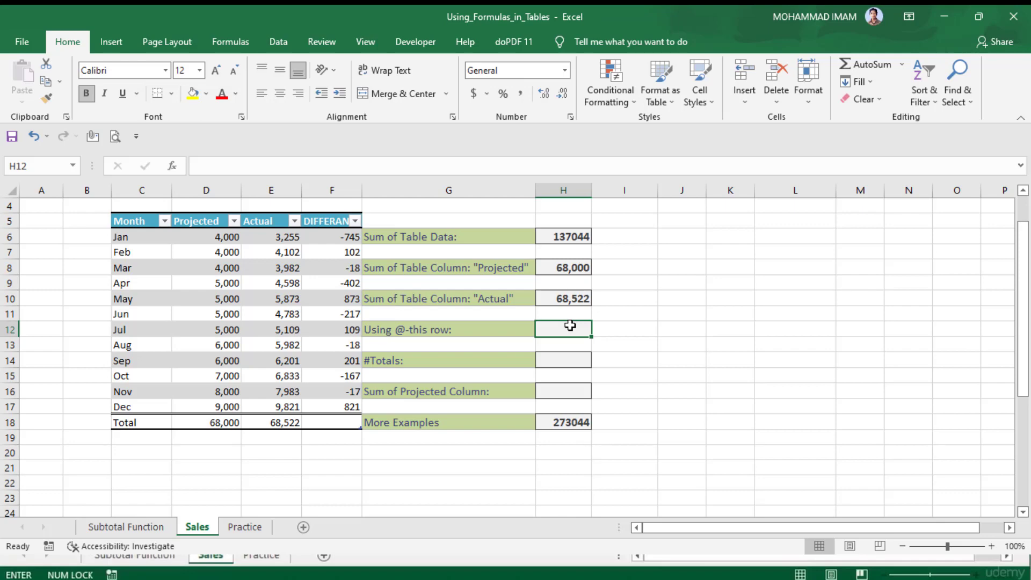
# Enter =SUM(Sales_Table_One[#All]) in H12, beside the "Using @-this row:" label.
pyautogui.write('=')
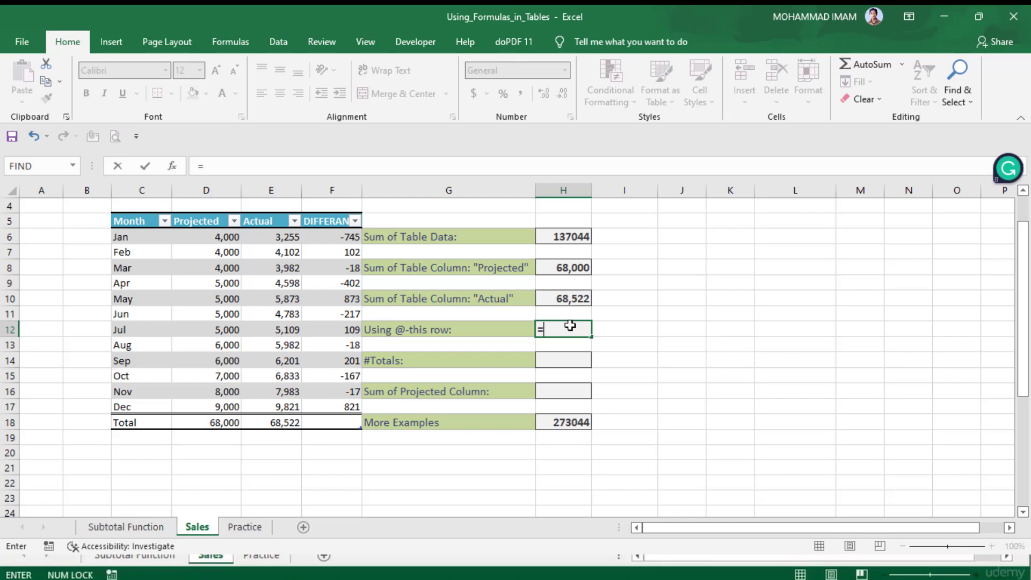
pyautogui.write('SUJM')
pyautogui.press('BackSpace')
pyautogui.press('BackSpace')
pyautogui.write('M')
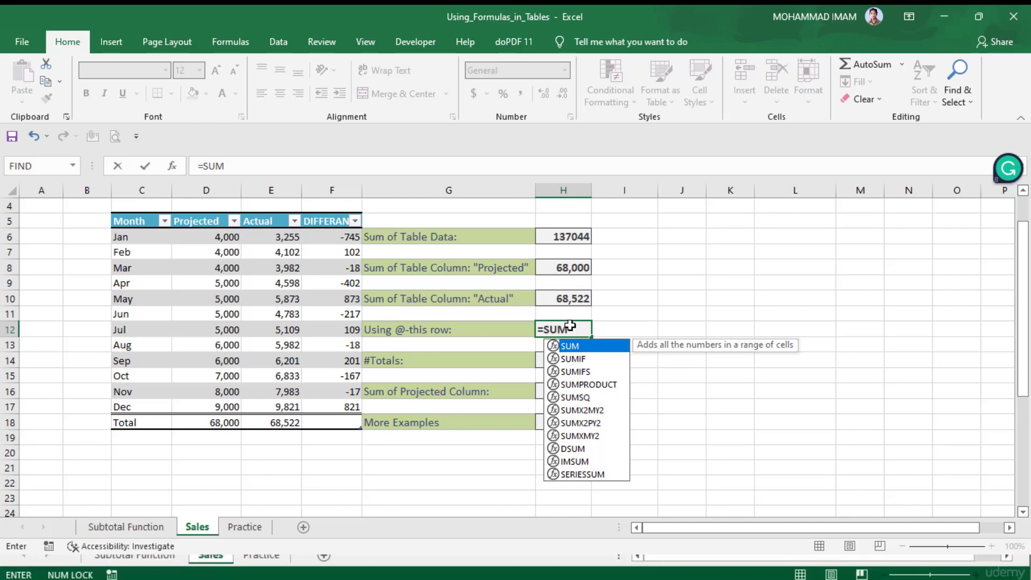
pyautogui.write('(')
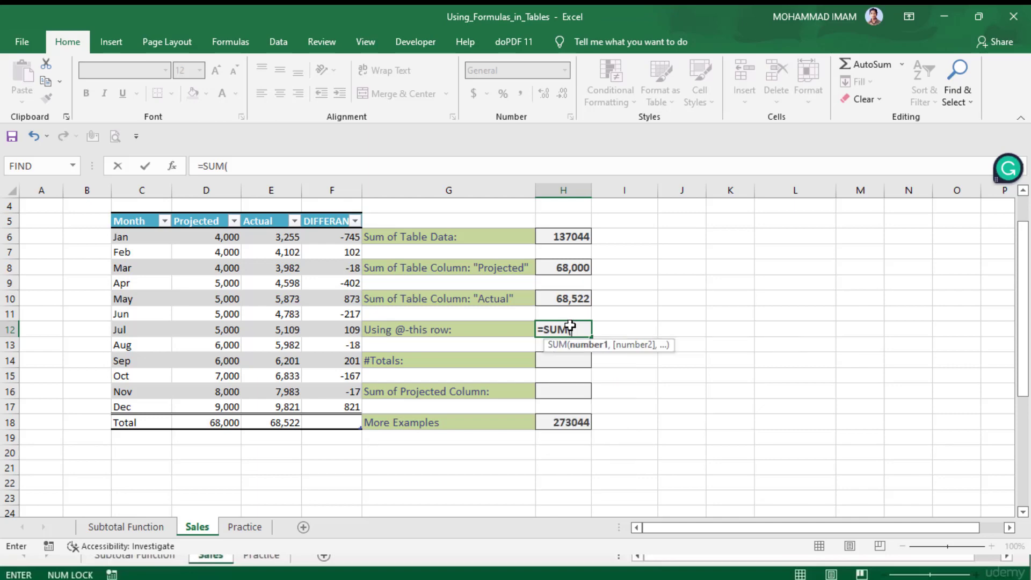
pyautogui.write('SALE')
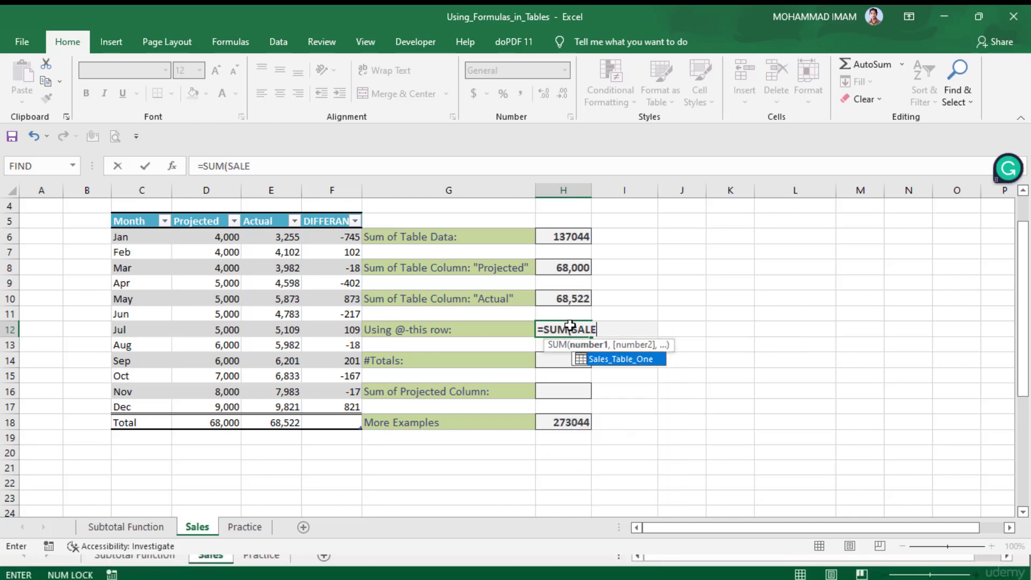
pyautogui.doubleClick(607, 359)
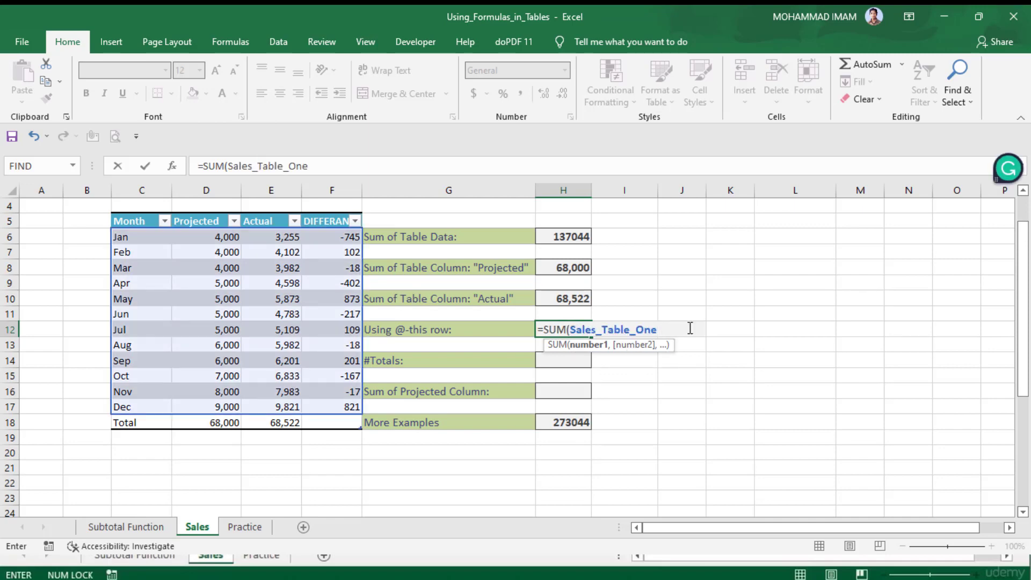
pyautogui.write('[')
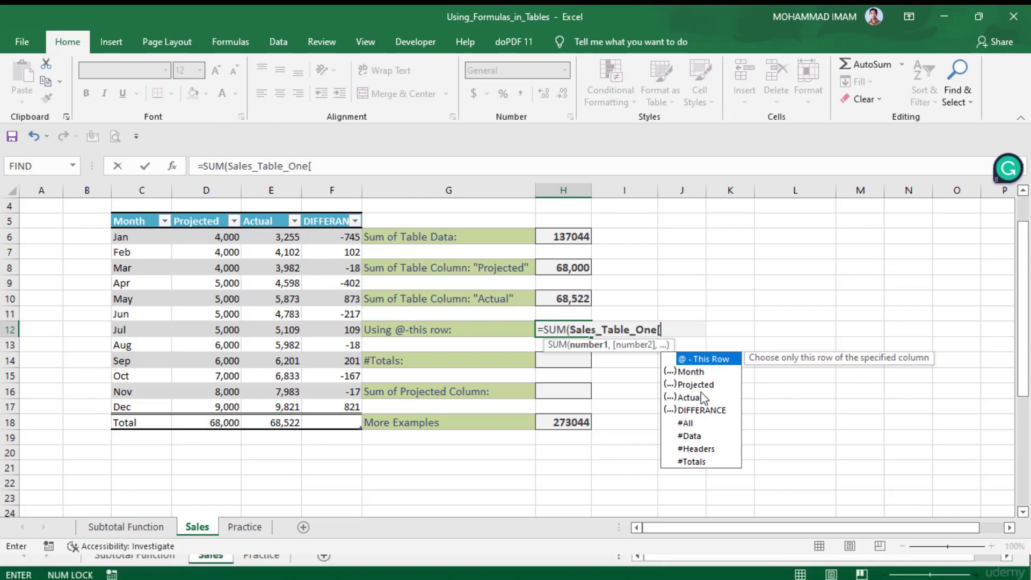
pyautogui.doubleClick(693, 424)
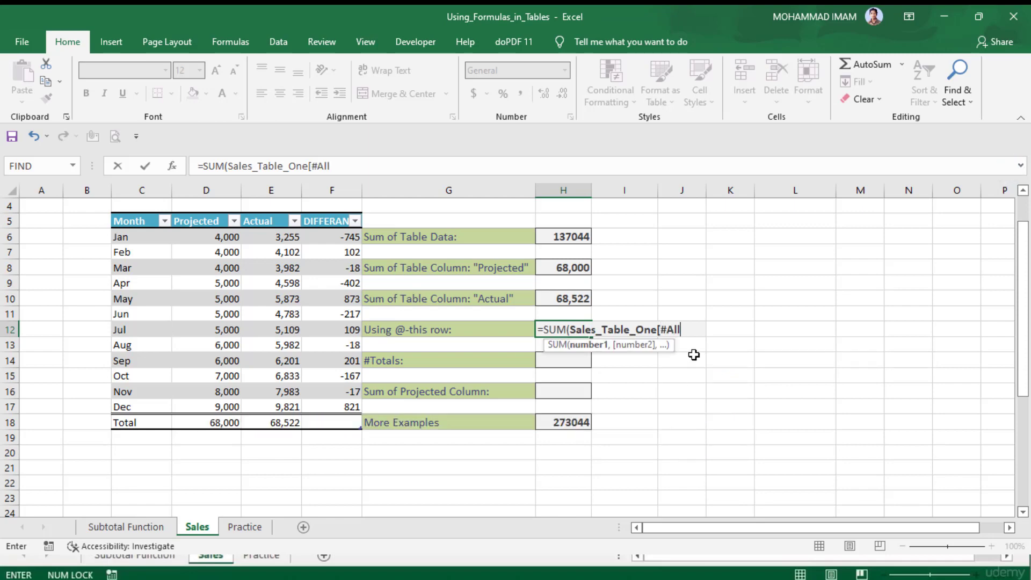
pyautogui.press('Return')
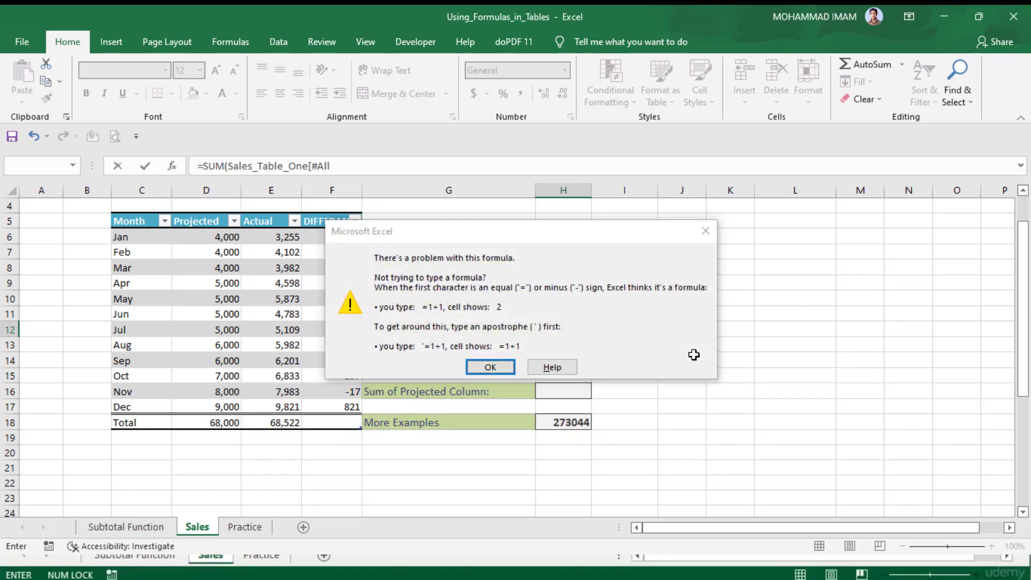
pyautogui.press('Return')
pyautogui.press('BackSpace')
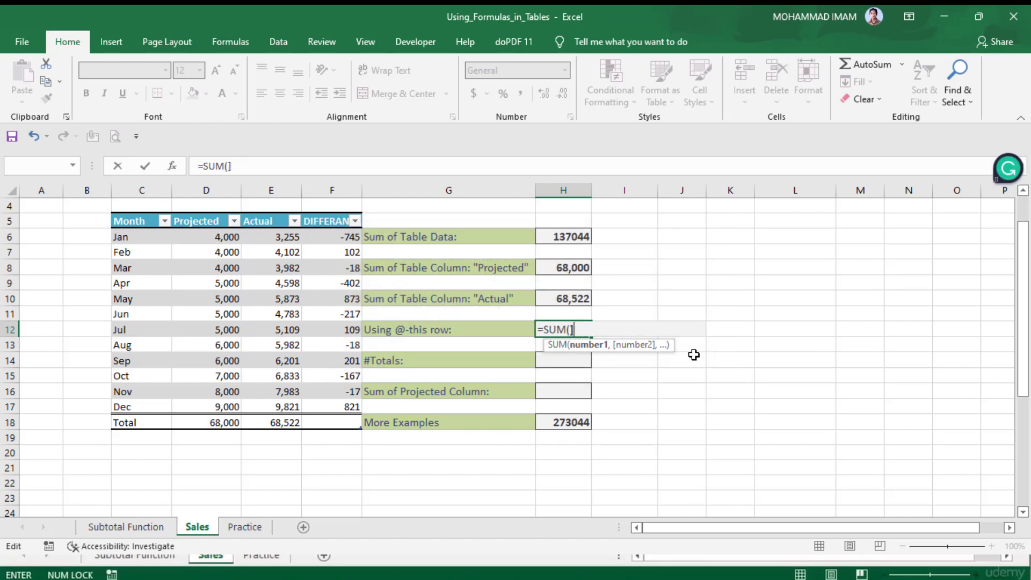
pyautogui.write('Sales_Table_One[#All]')
pyautogui.press('Return')
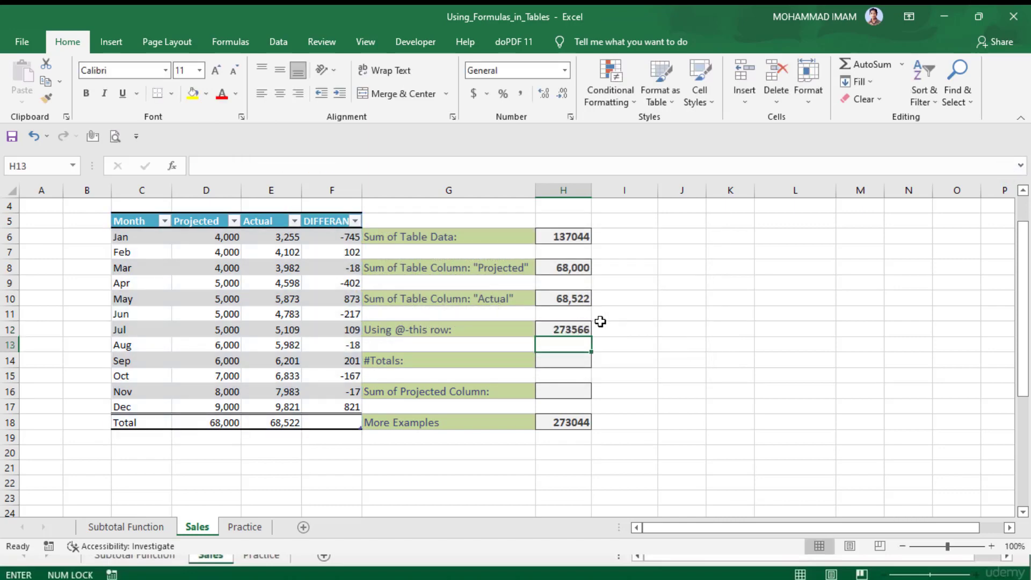
# Reopen the H12 formula and strip its #All specifier, leaving =SUM(Sales_Table_One[ ready for a different specifier.
pyautogui.click(565, 329)
pyautogui.doubleClick(567, 329)
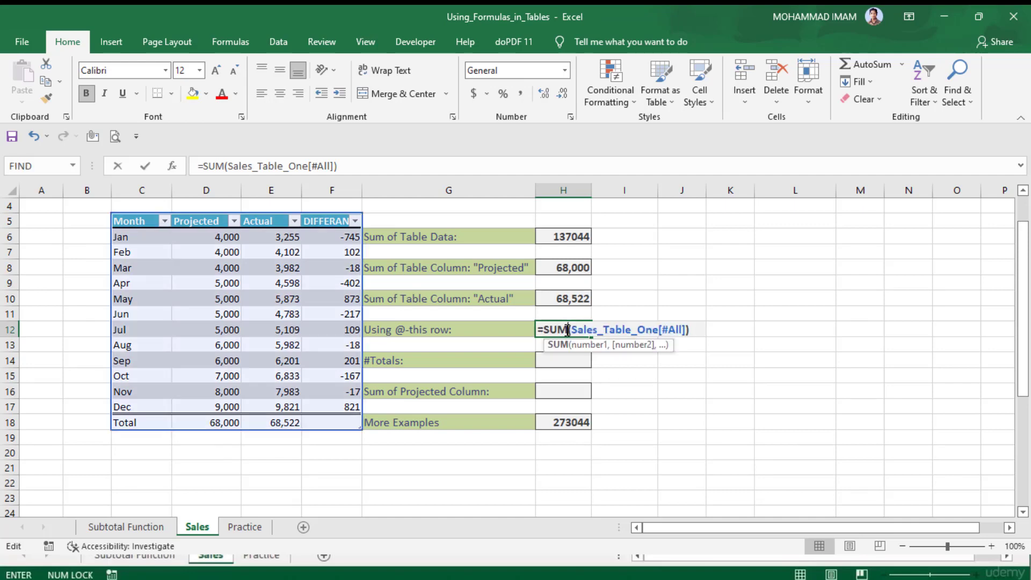
pyautogui.click(691, 329)
pyautogui.press('BackSpace')
pyautogui.press('BackSpace')
pyautogui.press('BackSpace')
pyautogui.press('BackSpace')
pyautogui.press('BackSpace')
pyautogui.press('BackSpace')
pyautogui.press('BackSpace')
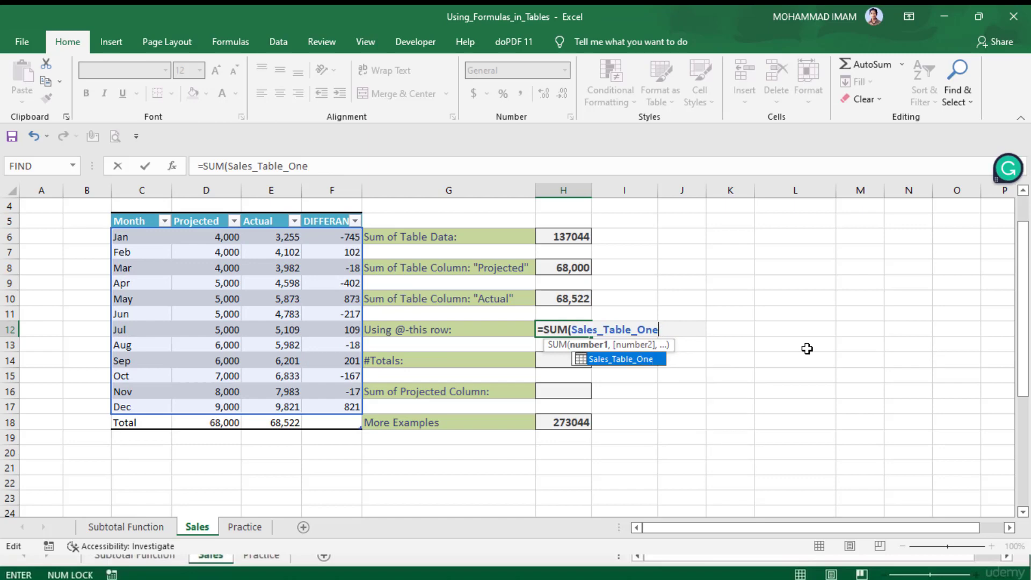
pyautogui.write('[')
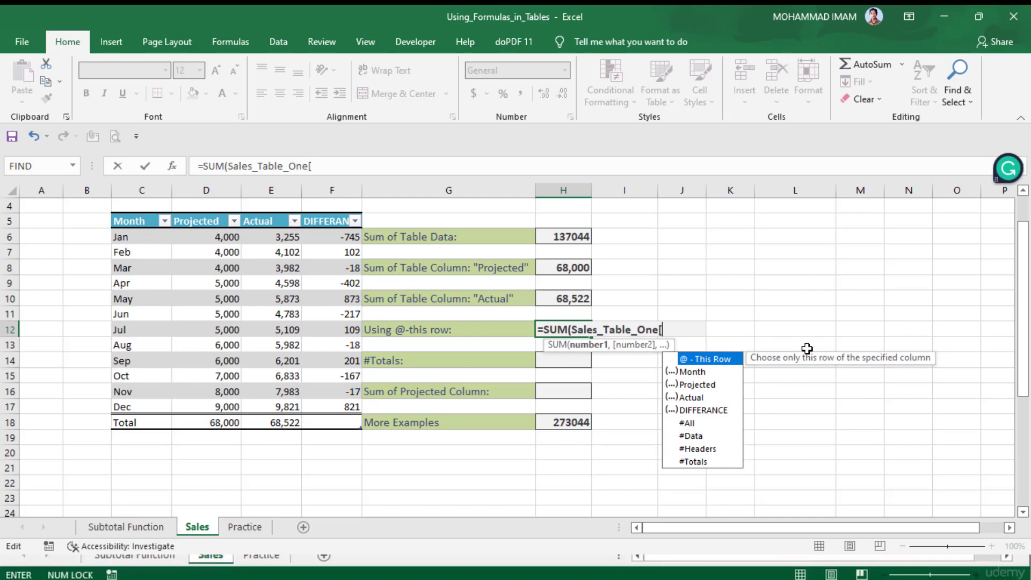
# Try the #Data specifier in the H12 formula and remove it again without committing the formula.
pyautogui.doubleClick(698, 436)
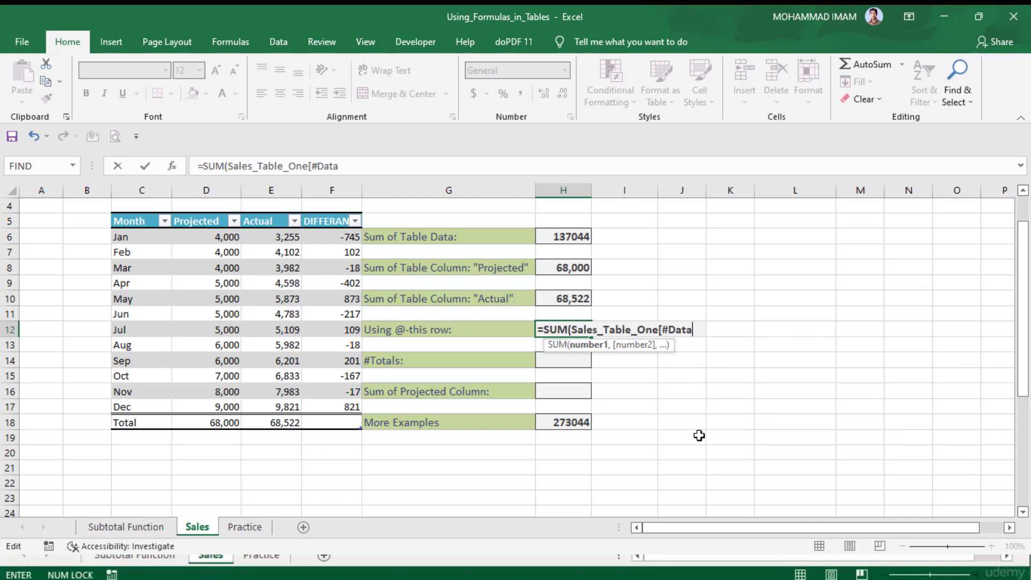
pyautogui.write(']')
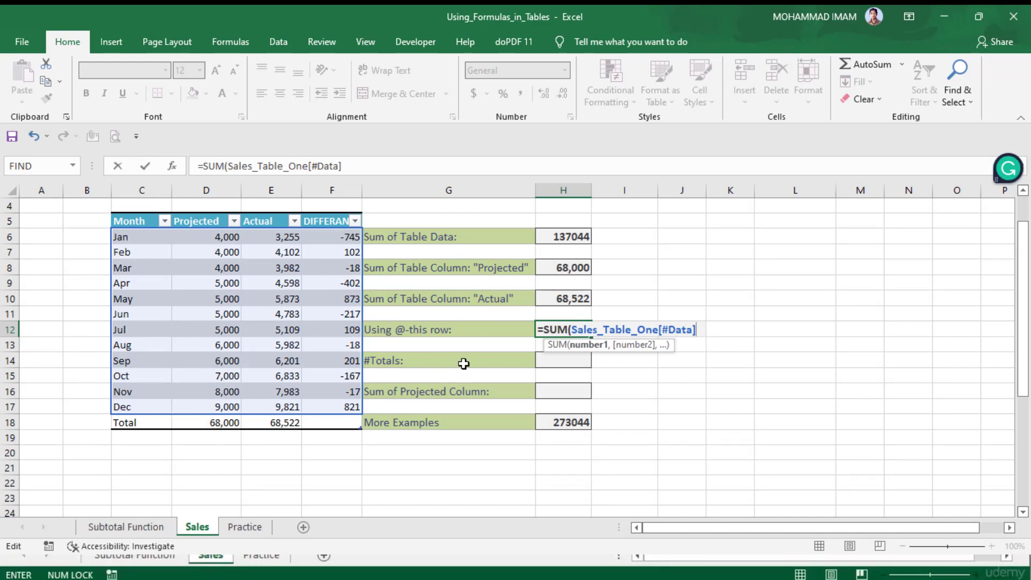
pyautogui.press('BackSpace')
pyautogui.press('BackSpace')
pyautogui.press('BackSpace')
pyautogui.press('BackSpace')
pyautogui.press('BackSpace')
pyautogui.press('BackSpace')
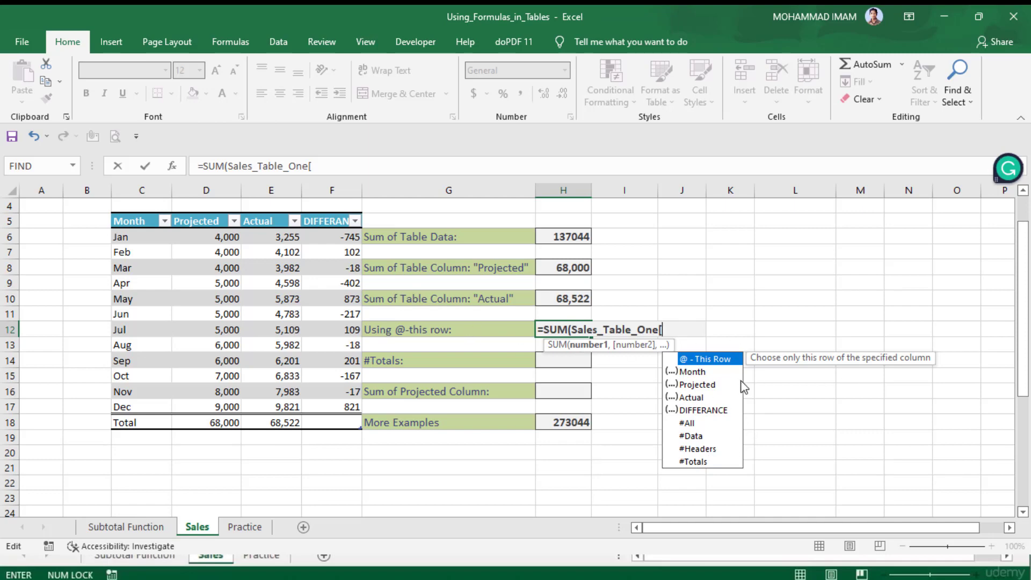
pyautogui.doubleClick(715, 359)
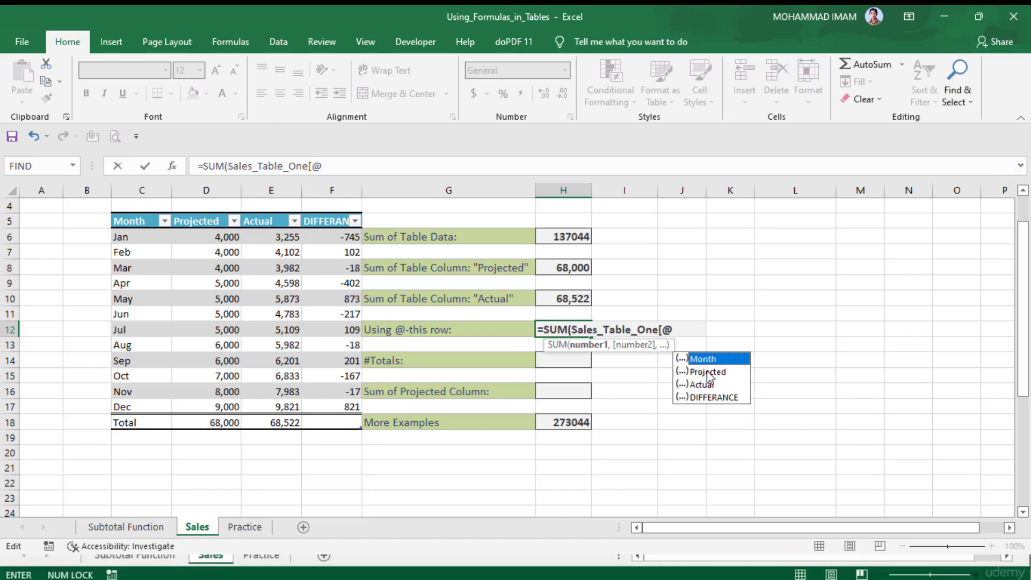
pyautogui.doubleClick(709, 372)
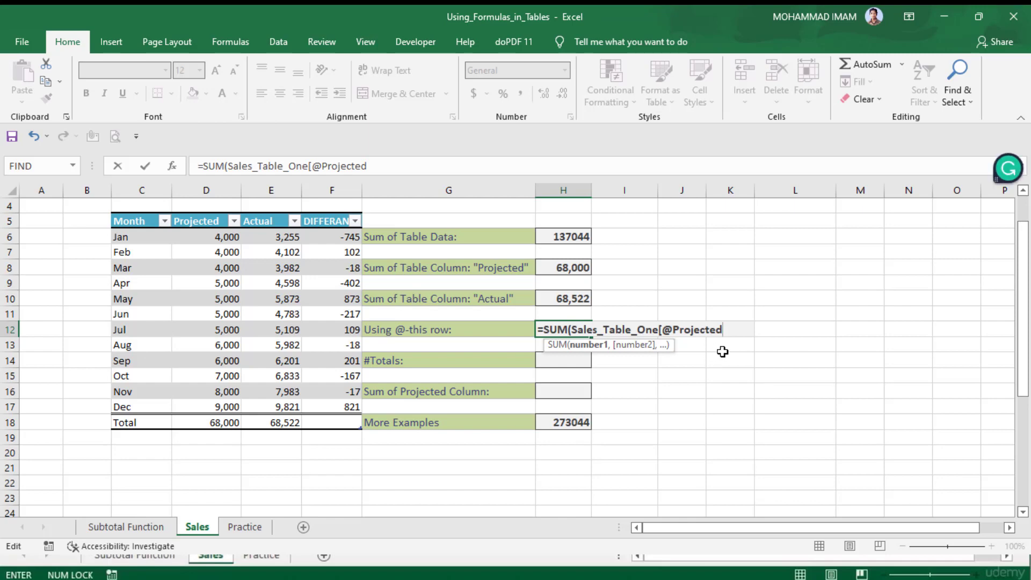
pyautogui.write(']')
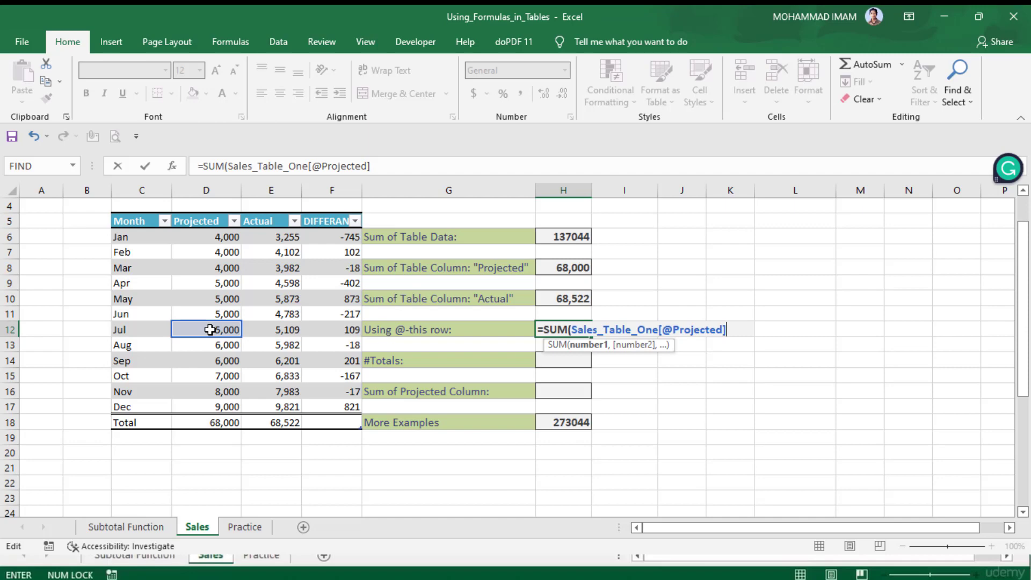
pyautogui.press('Return')
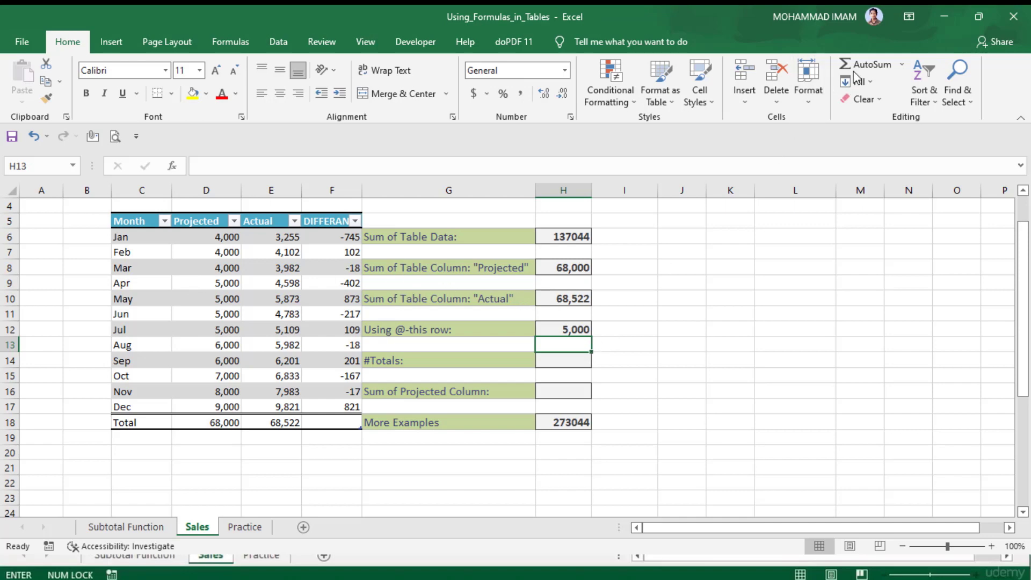
# Sum the table's total row in H14 with a SUM formula using Sales_Table_One and the #Totals specifier.
pyautogui.press('Down')
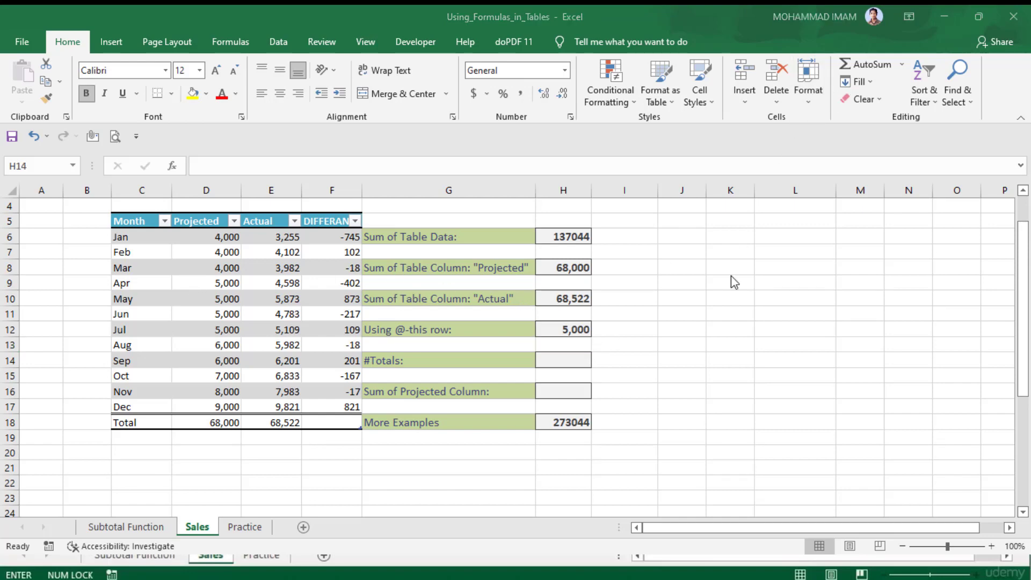
pyautogui.click(565, 360)
pyautogui.write('=')
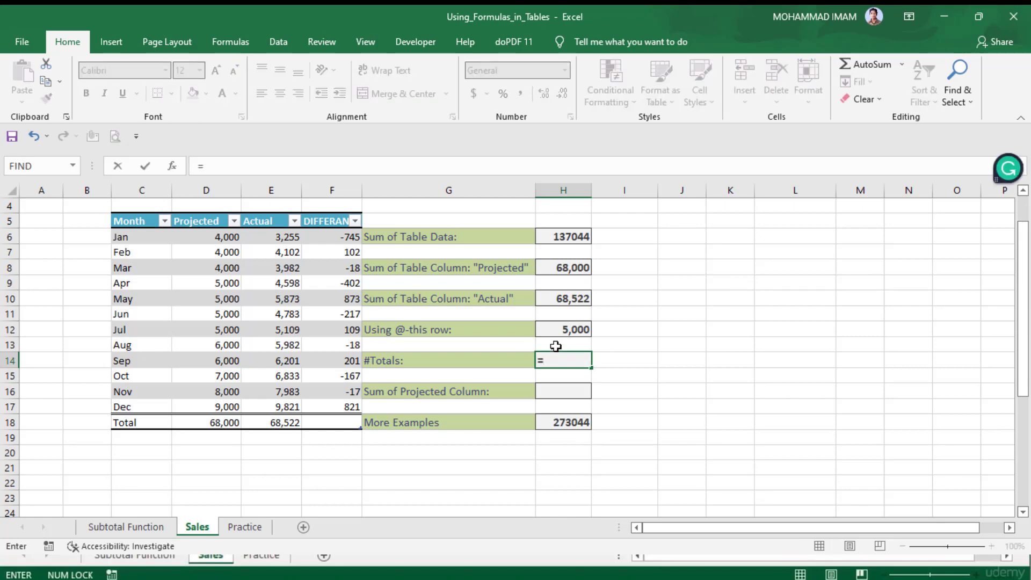
pyautogui.write('SUM')
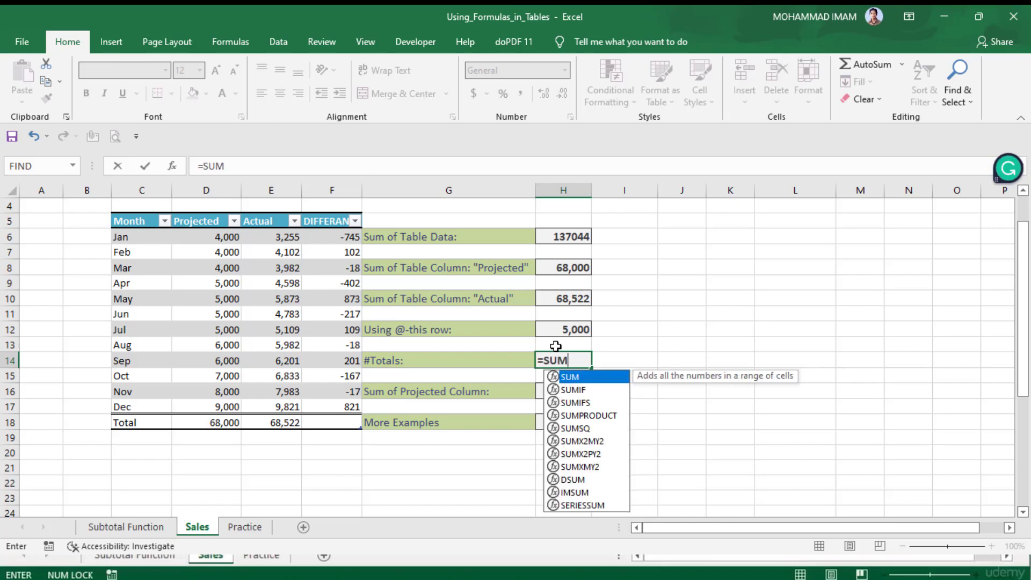
pyautogui.write('(')
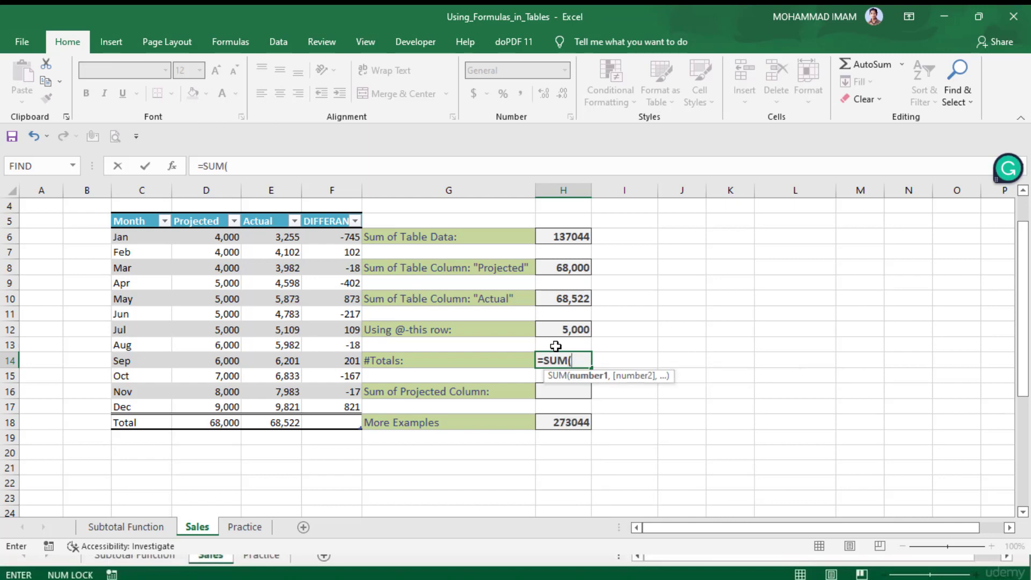
pyautogui.write('S')
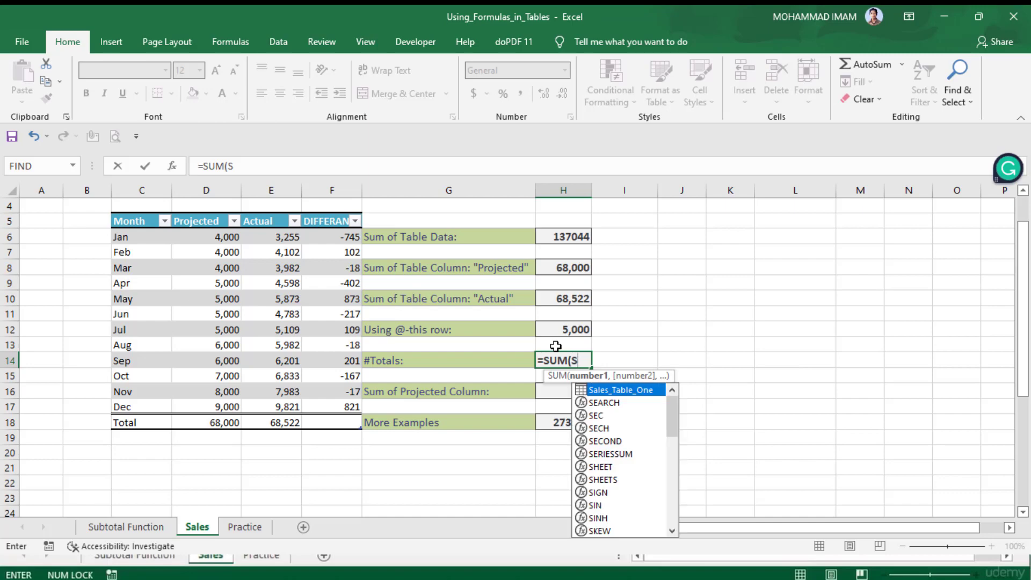
pyautogui.write('ALE')
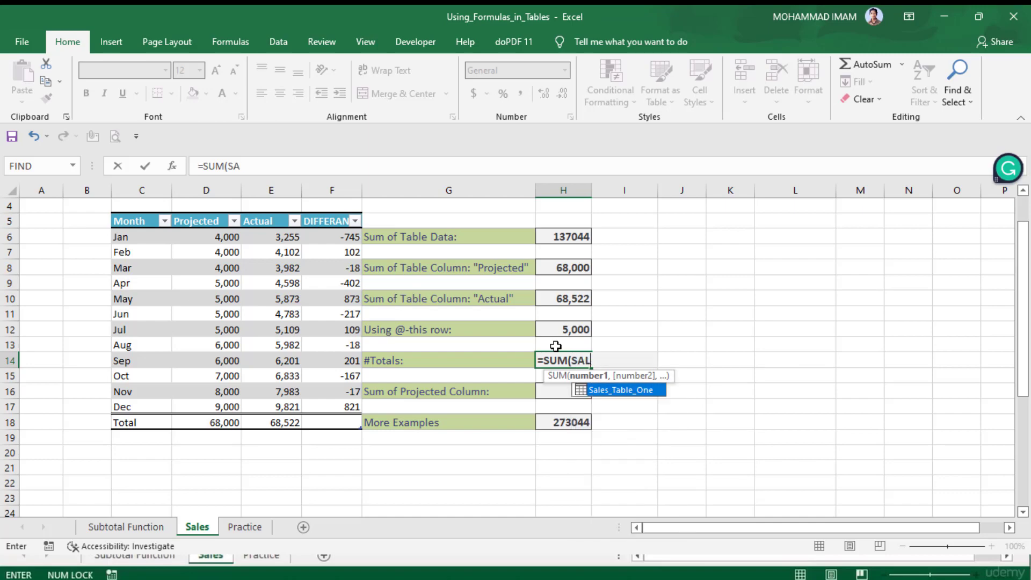
pyautogui.doubleClick(638, 390)
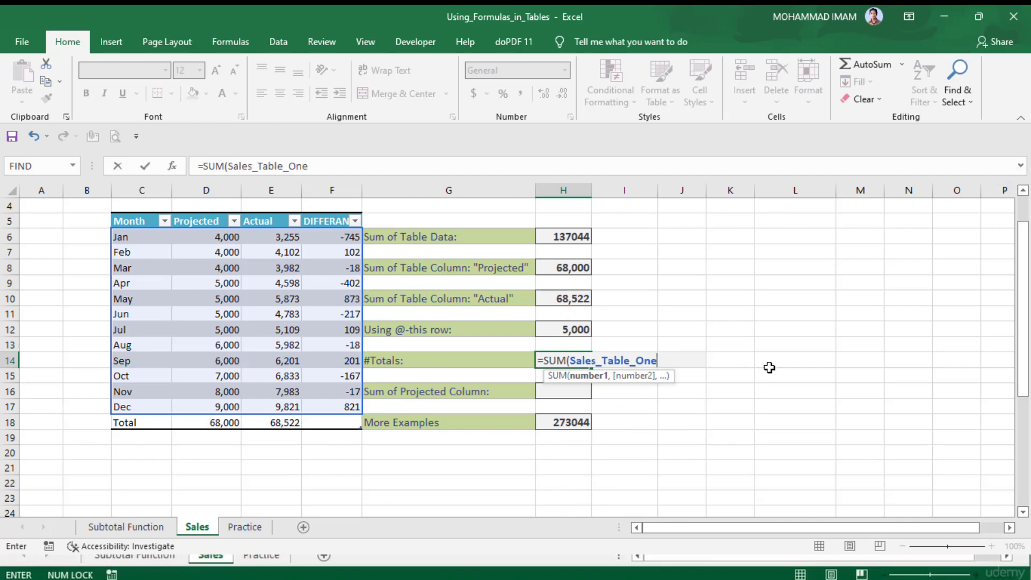
pyautogui.write('[')
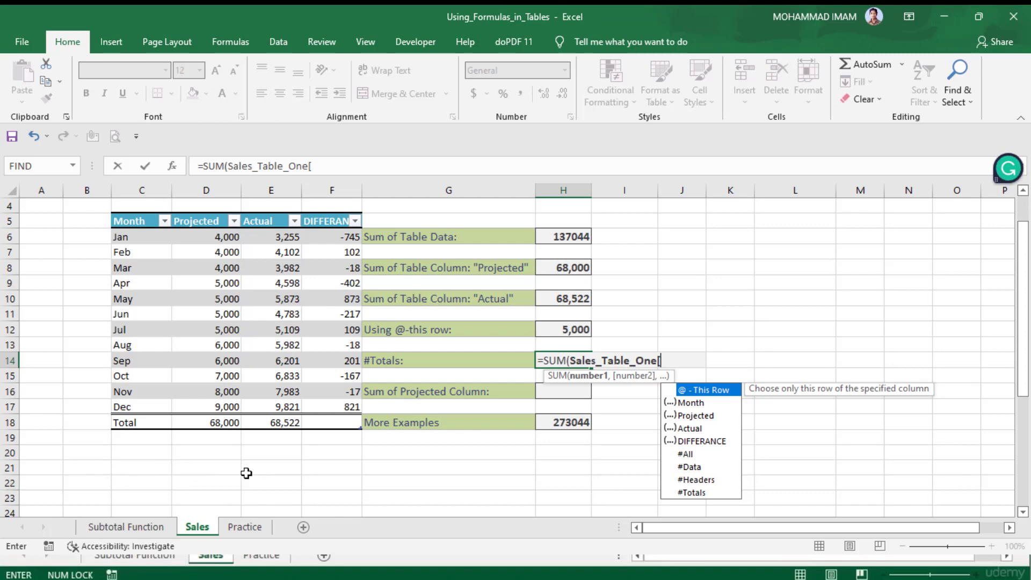
pyautogui.click(707, 494)
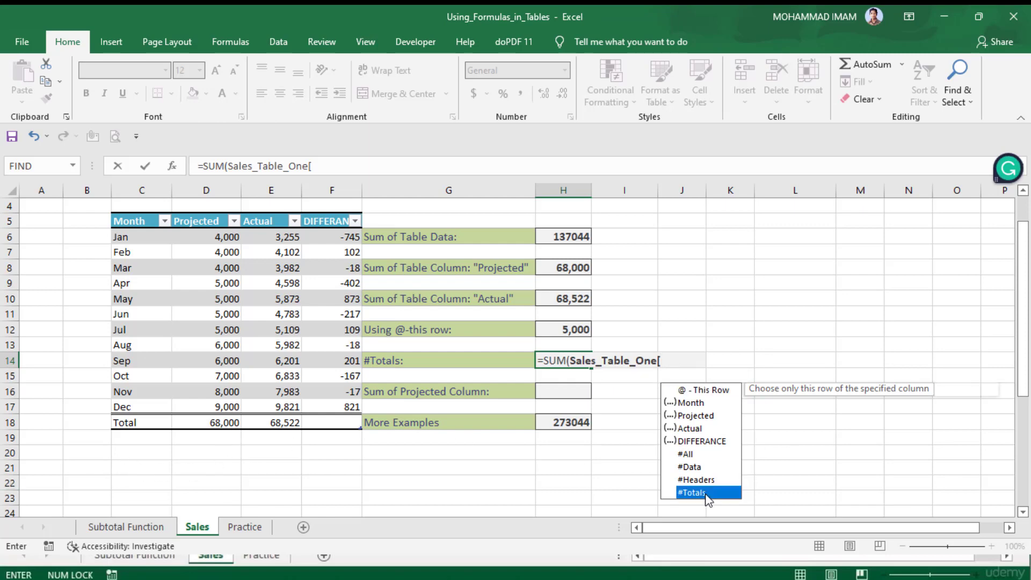
pyautogui.doubleClick(707, 494)
# Start the "Sum of Projected Column" formula in H16 with =SUM(Sales_Table_One[.
pyautogui.click(562, 390)
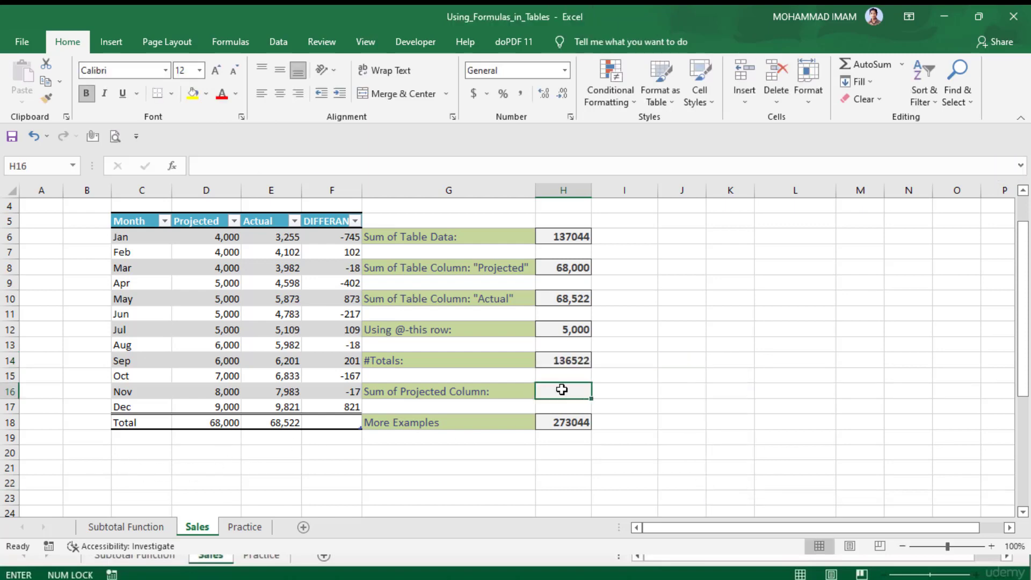
pyautogui.write('=')
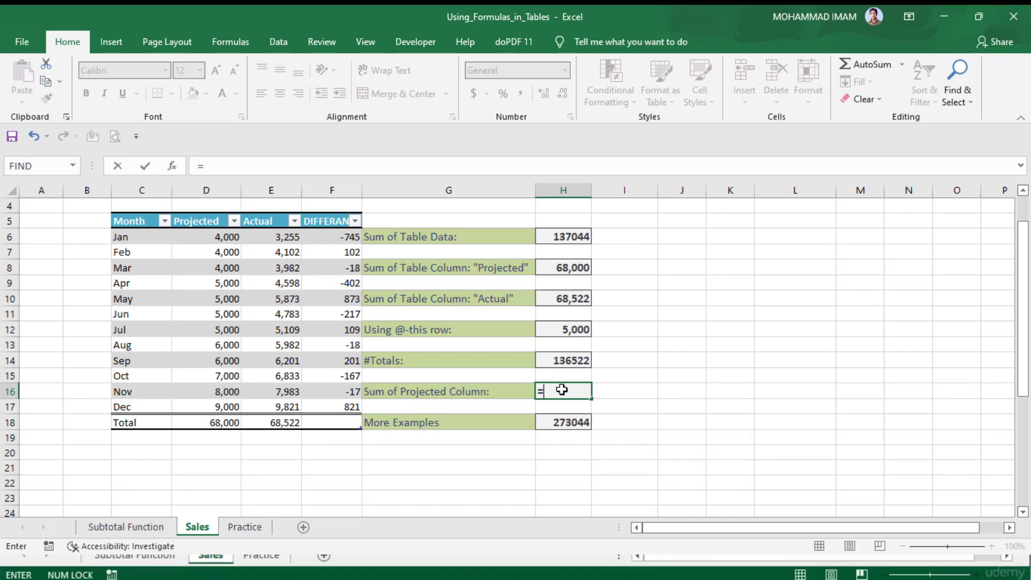
pyautogui.write('SUM')
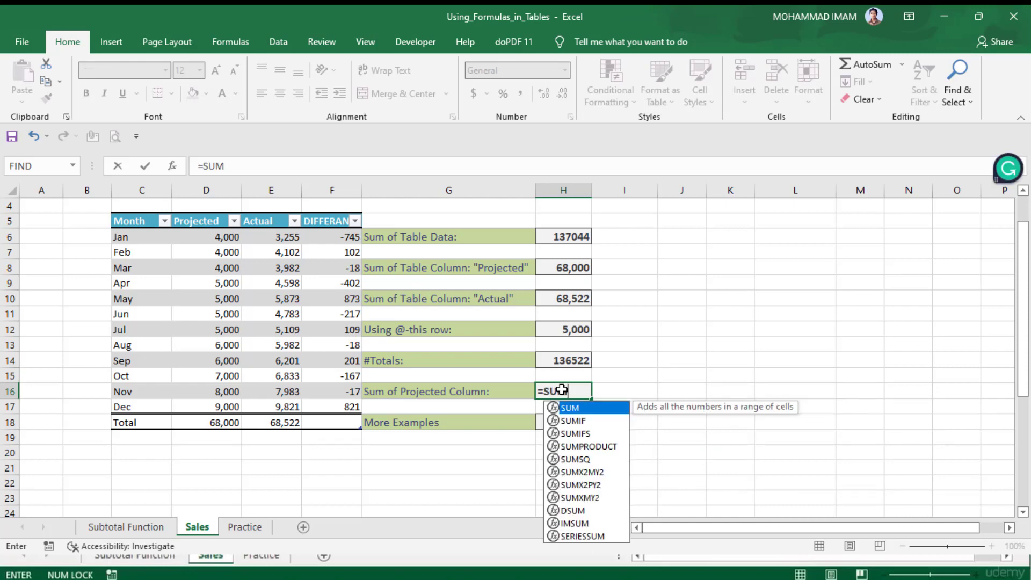
pyautogui.write('(SAL')
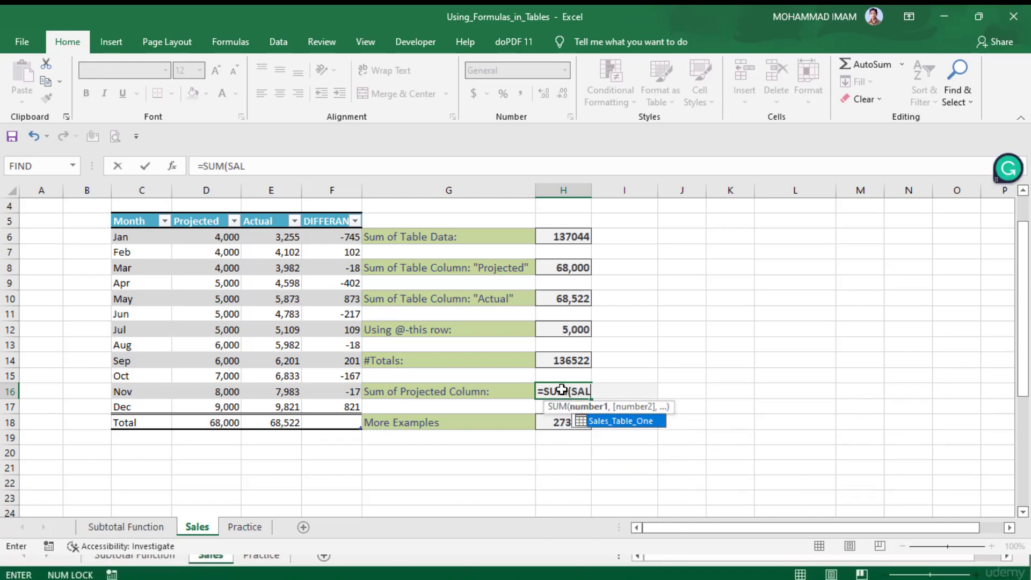
pyautogui.doubleClick(622, 423)
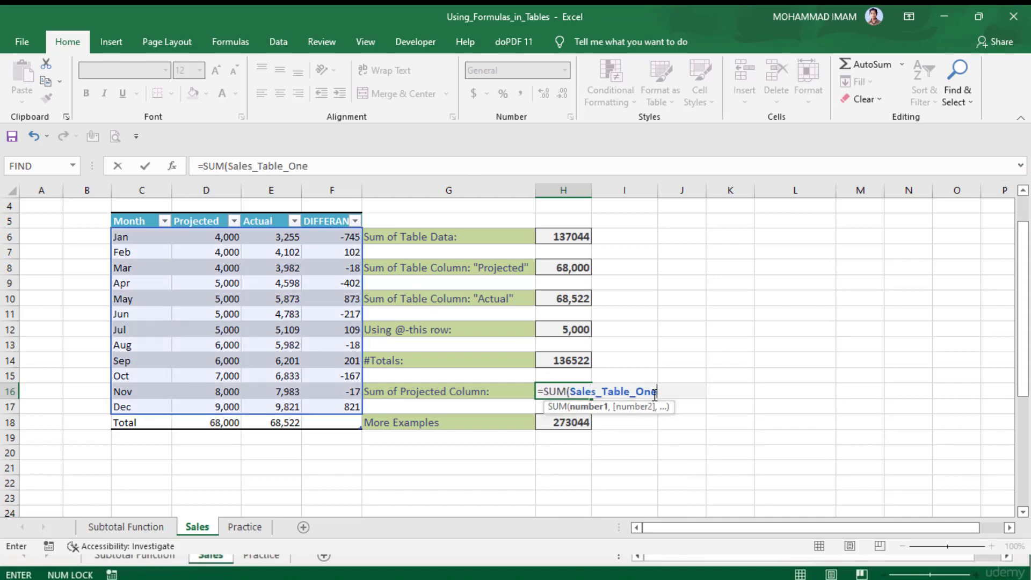
pyautogui.write('[')
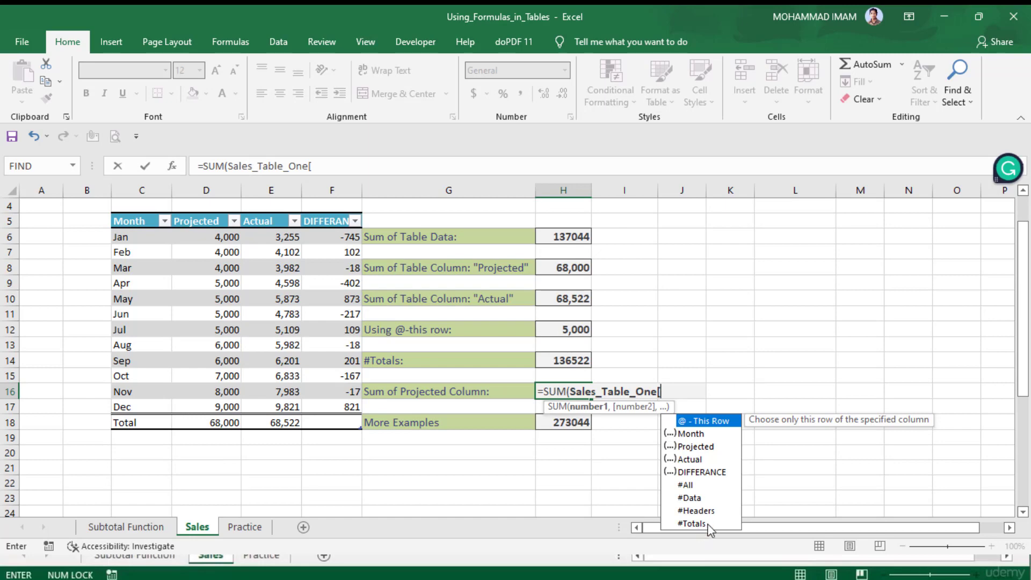
pyautogui.doubleClick(706, 450)
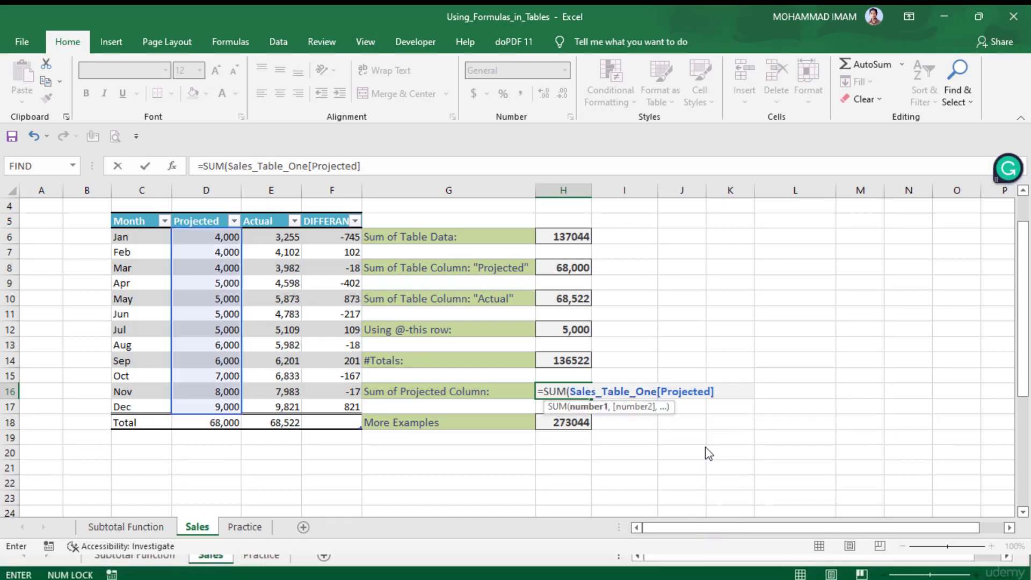
pyautogui.press('BackSpace')
pyautogui.press('BackSpace')
pyautogui.press('BackSpace')
pyautogui.press('BackSpace')
pyautogui.press('BackSpace')
pyautogui.press('BackSpace')
pyautogui.press('BackSpace')
pyautogui.press('BackSpace')
pyautogui.press('BackSpace')
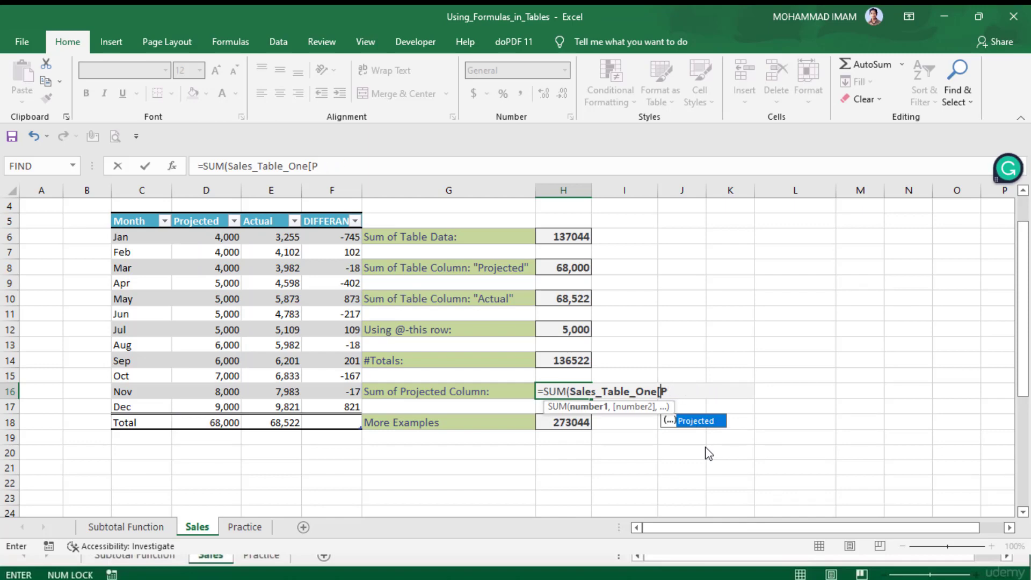
pyautogui.press('BackSpace')
pyautogui.press('BackSpace')
# Complete the H16 formula as =SUM(Sales_Table_One[[#All],[Projected]]) and check the entered formula.
pyautogui.write('[#All')
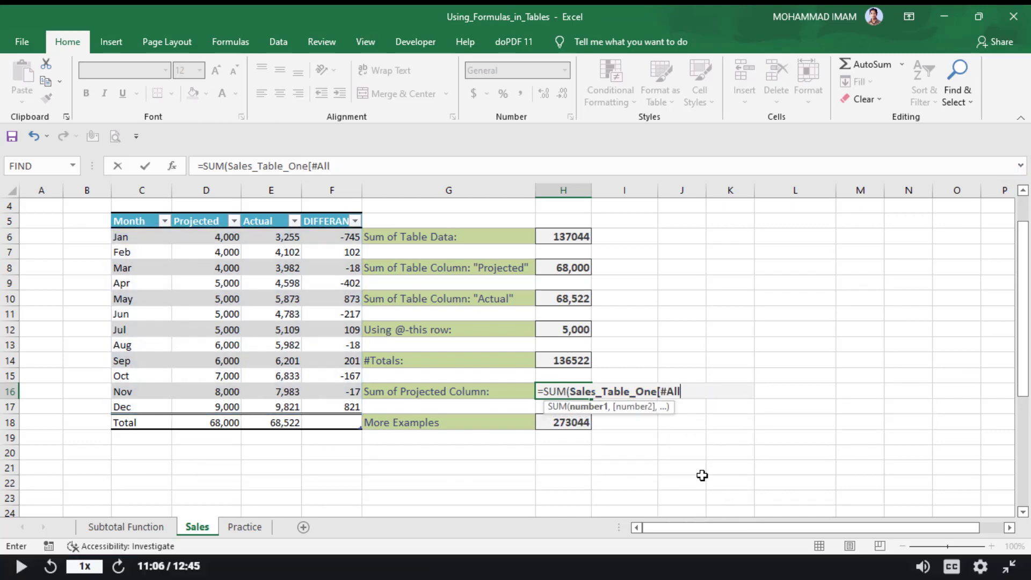
pyautogui.write(' ]')
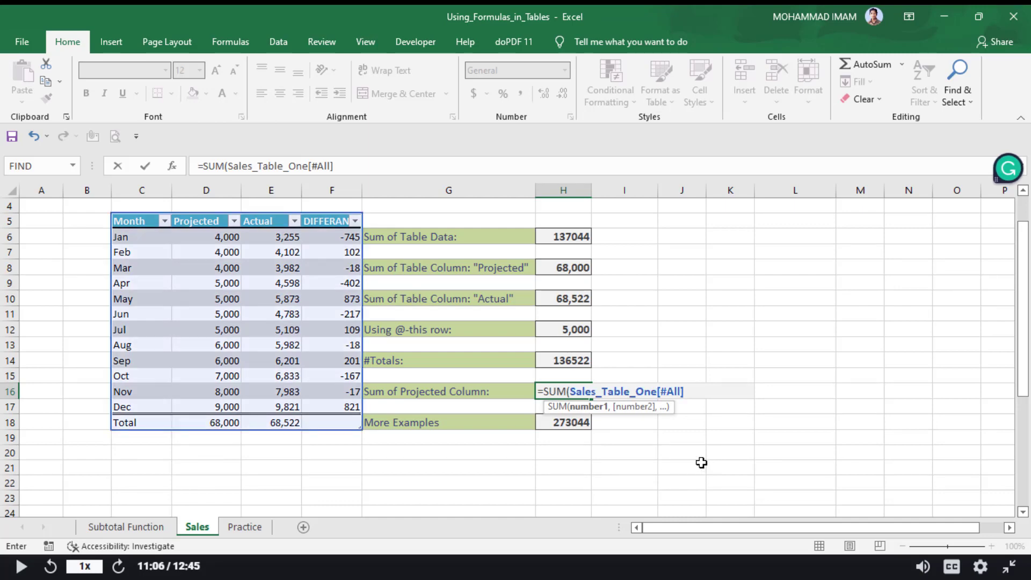
pyautogui.write(',')
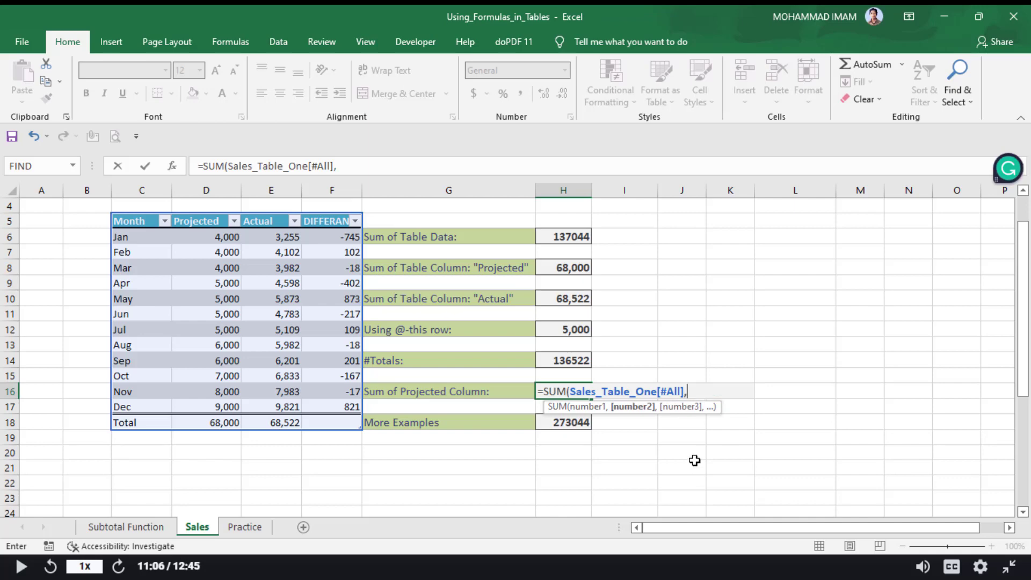
pyautogui.write('[')
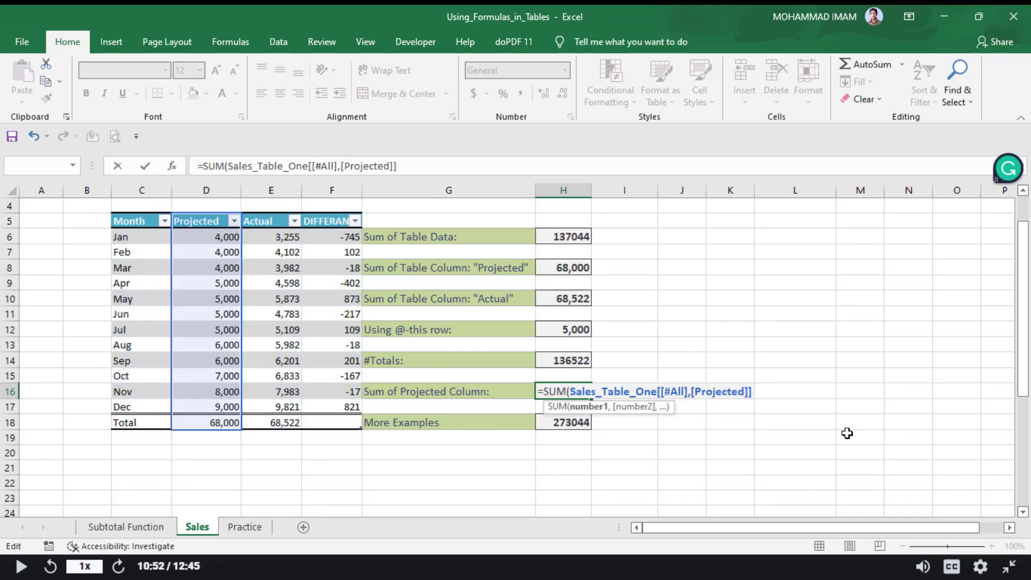
pyautogui.click(752, 393)
pyautogui.press('Return')
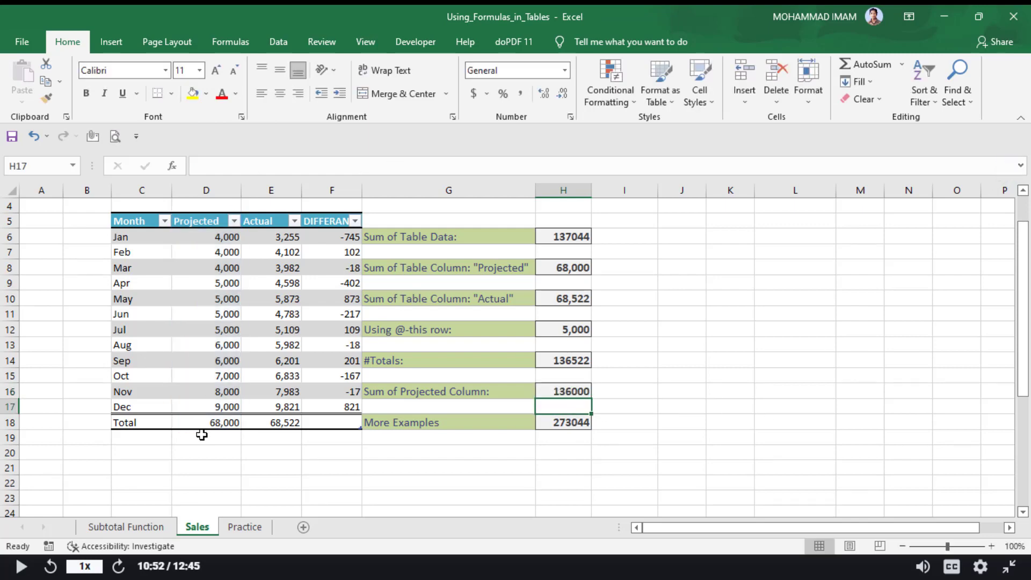
pyautogui.click(563, 390)
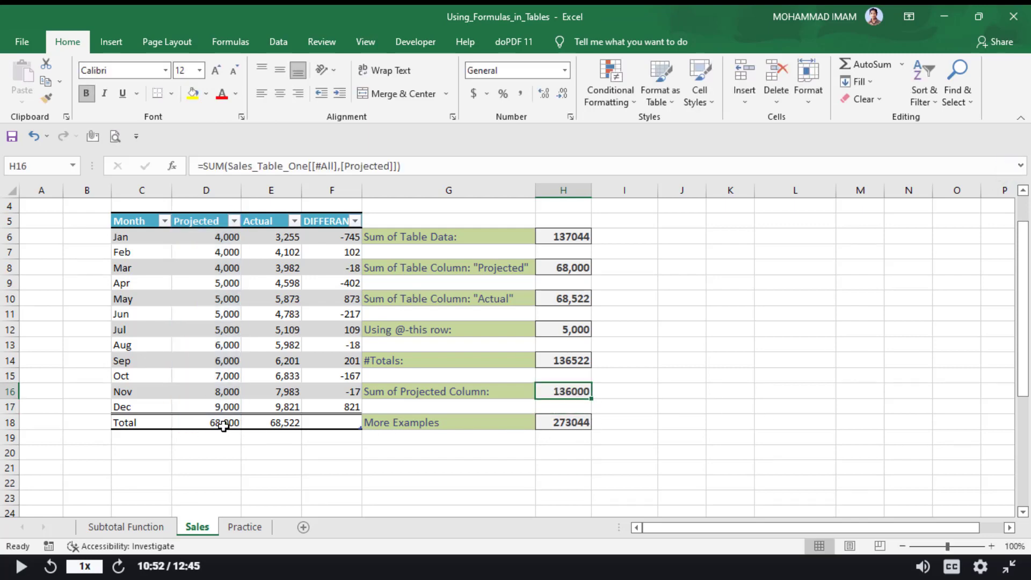